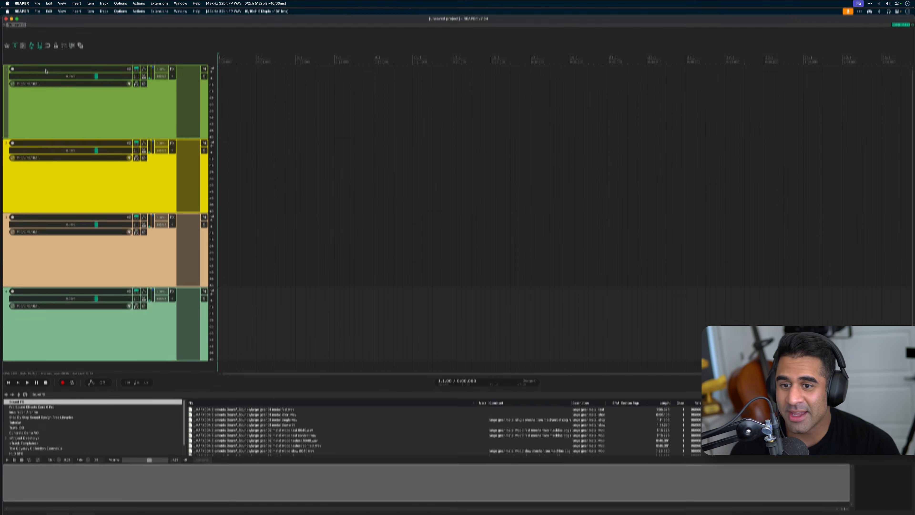
Add four tracks below the Video track and name them High, Middle, Low and Style
double_click(46, 70)
type("High")
key("Tab")
type("Middle")
key("Tab")
type("Low")
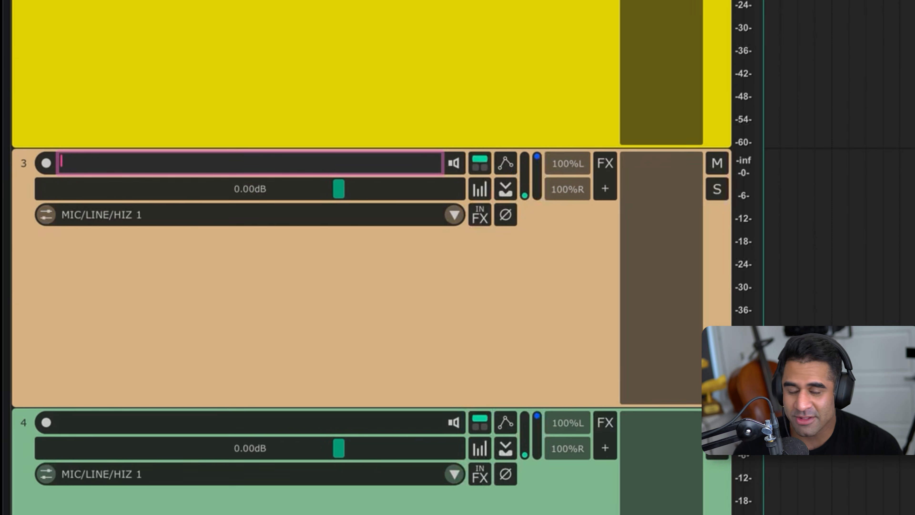
key("Tab")
type("Style")
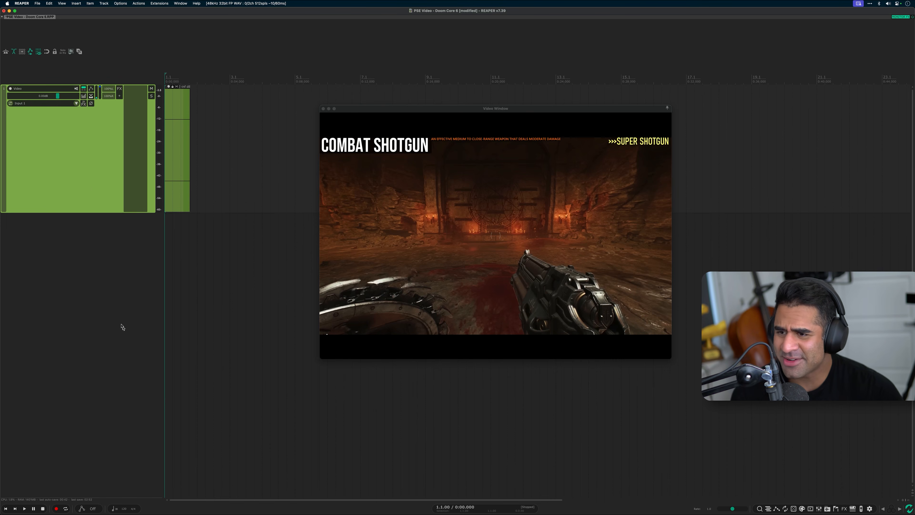
key("super+t")
key("super+t")
key("super+t")
key("super+t")
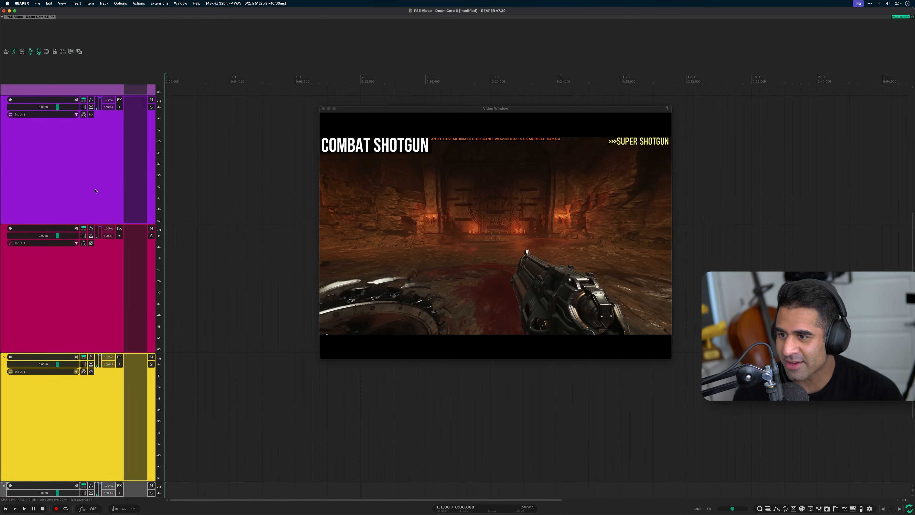
scroll(95, 190, "down", 3)
double_click(32, 102)
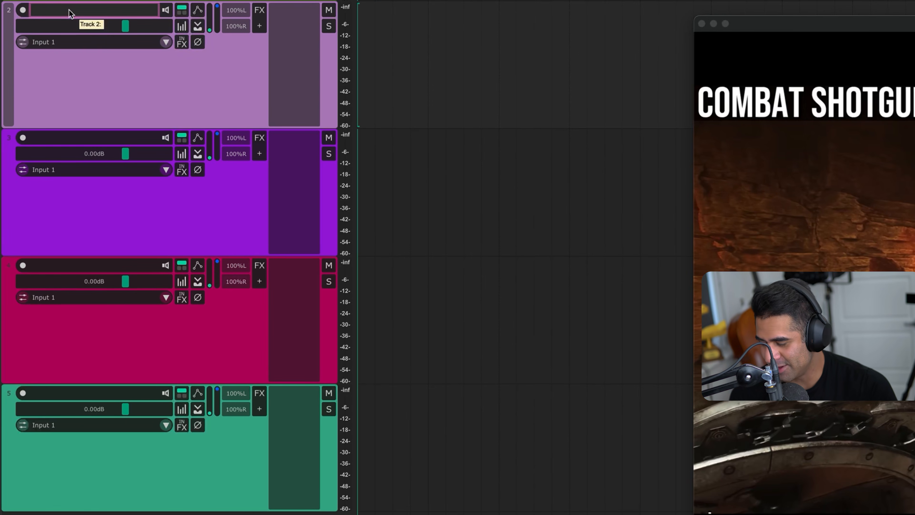
key("Return")
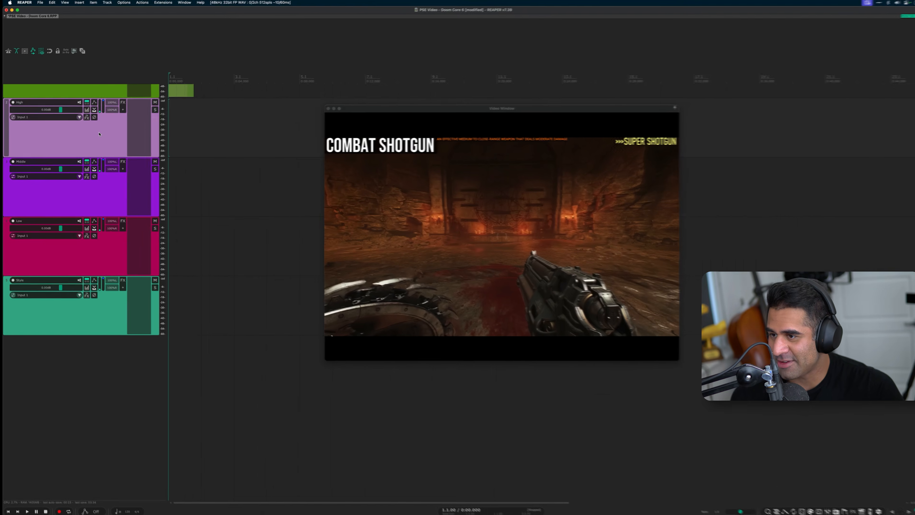
Insert three tracks beneath High and nest only those three inside it as a folder
key("super+t")
key("super+t")
key("super+t")
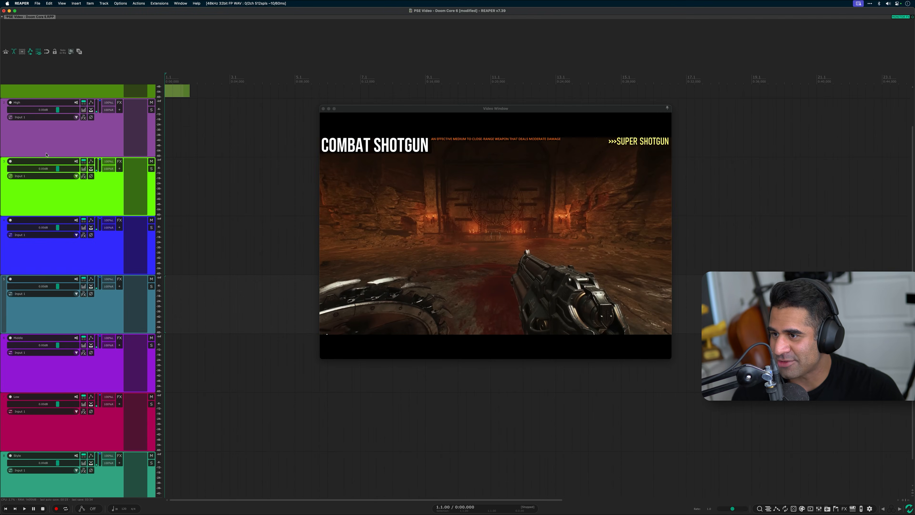
left_click(6, 154)
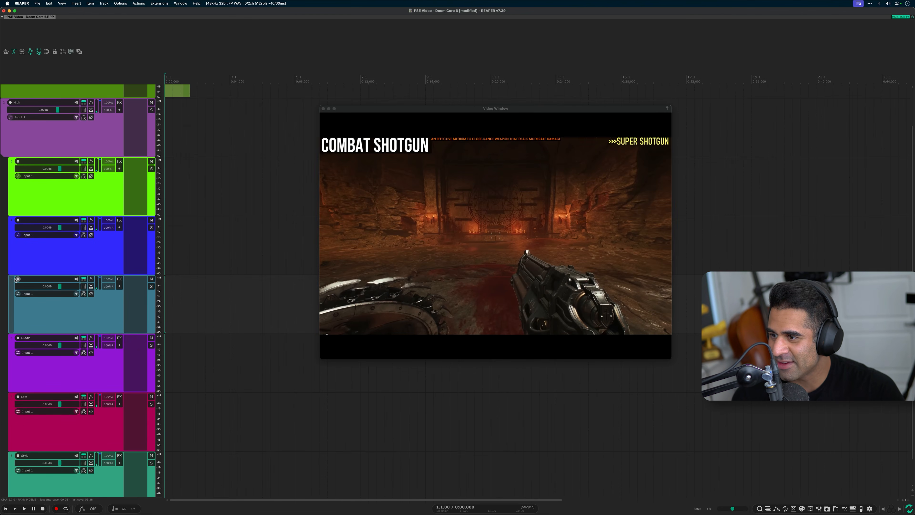
left_click(11, 271)
left_click(11, 271)
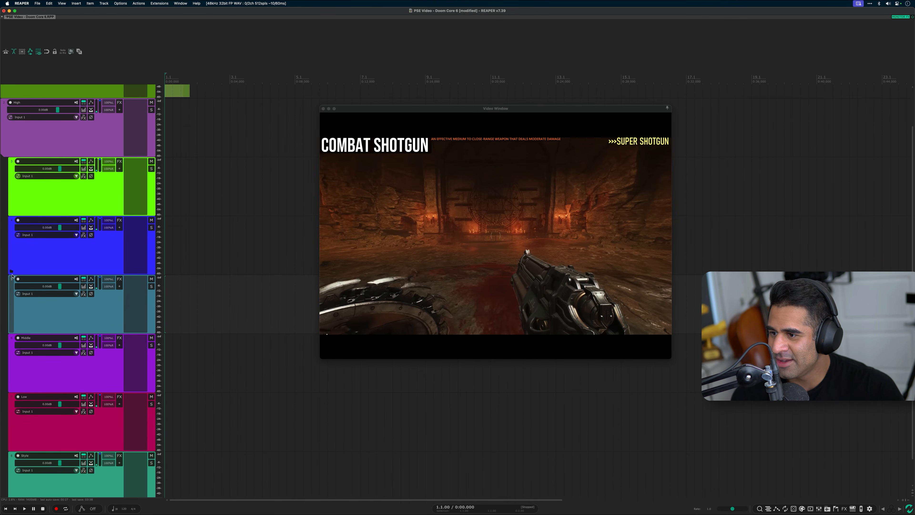
left_click(10, 329)
left_click(11, 330)
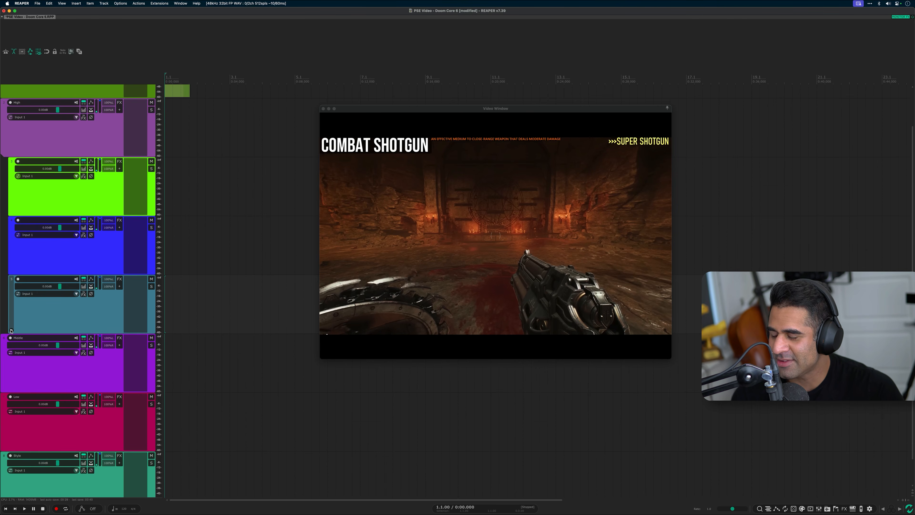
Give the Middle, Low and Style tracks three nested child tracks each, matching the High folder
scroll(99, 199, "down", 2)
left_click(63, 339)
scroll(63, 336, "up", 5)
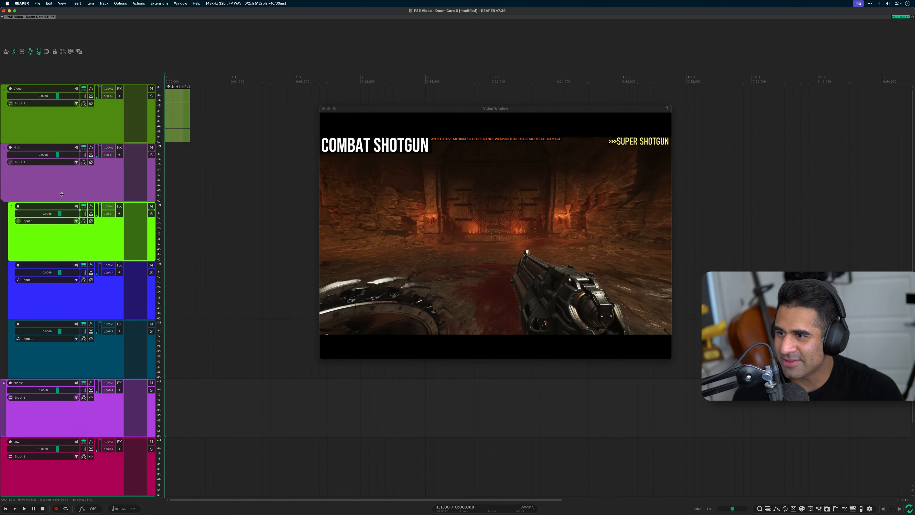
left_click(61, 193)
scroll(62, 195, "down", 5)
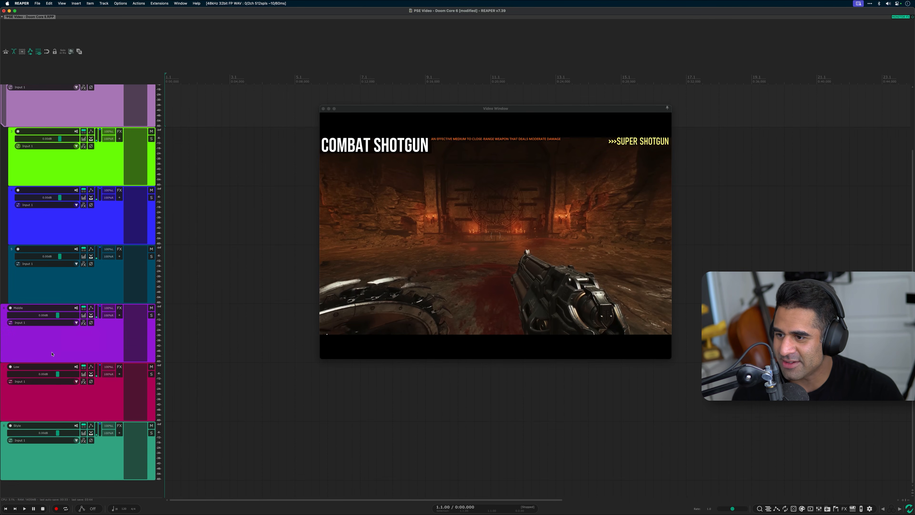
left_click(66, 332)
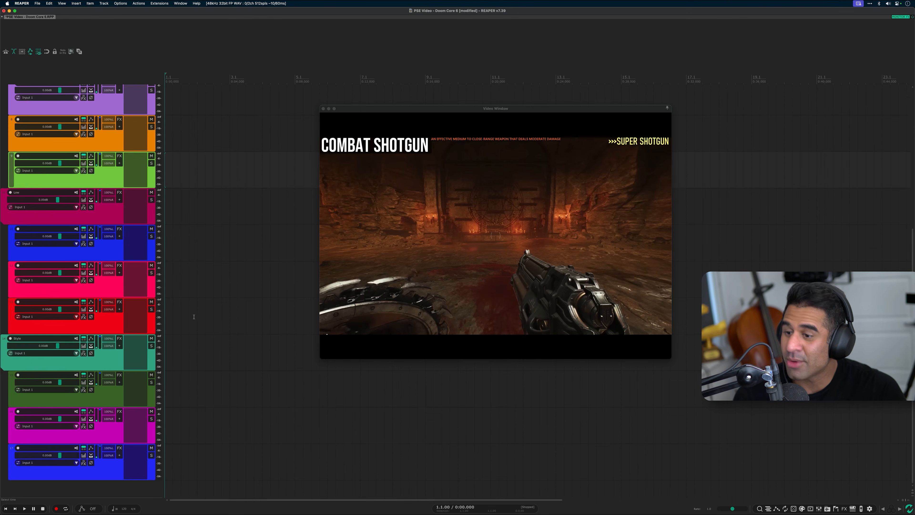
scroll(42, 138, "up", 10)
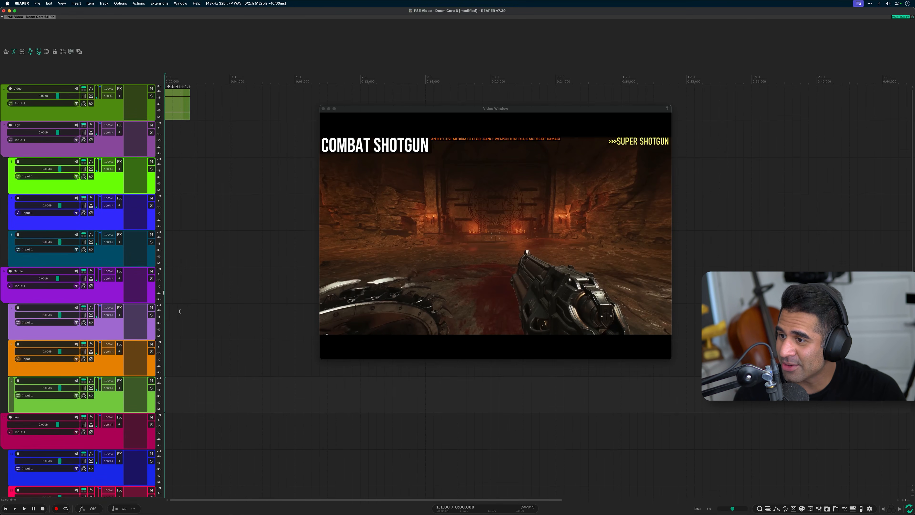
scroll(80, 256, "down", 6)
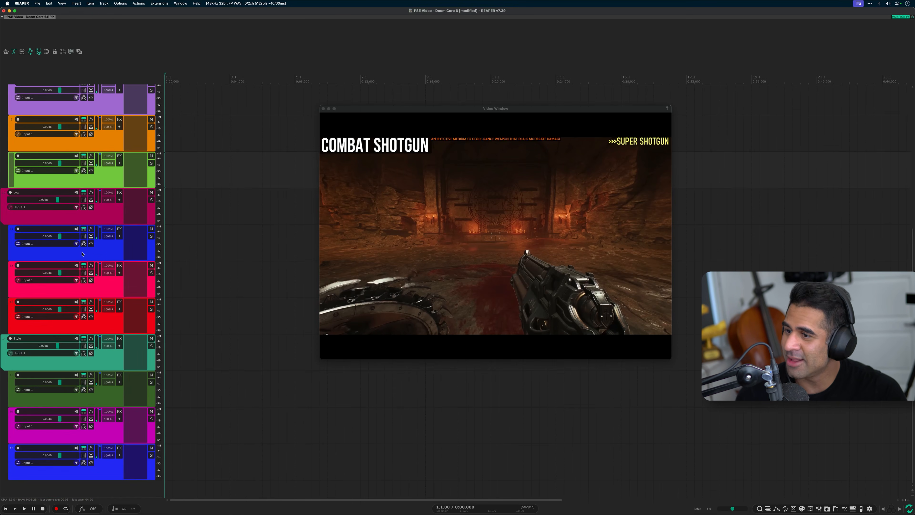
scroll(83, 255, "up", 6)
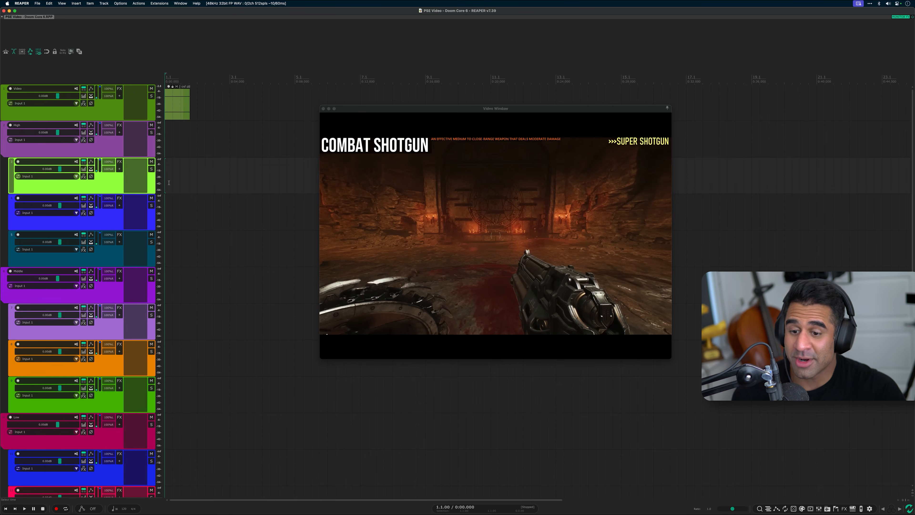
Open the Media Explorer and search the Pro Sound Effects Core 6 Pro database for "shotgun"
key("super+alt+x")
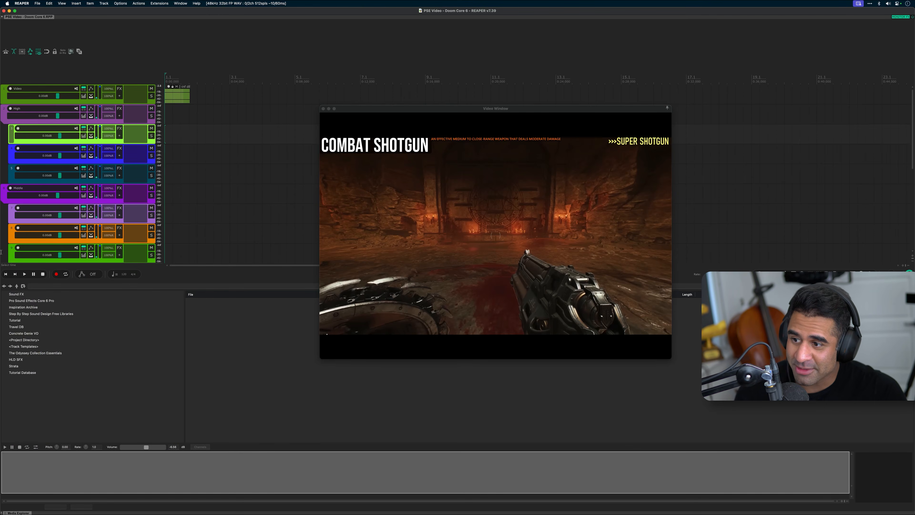
left_click(53, 301)
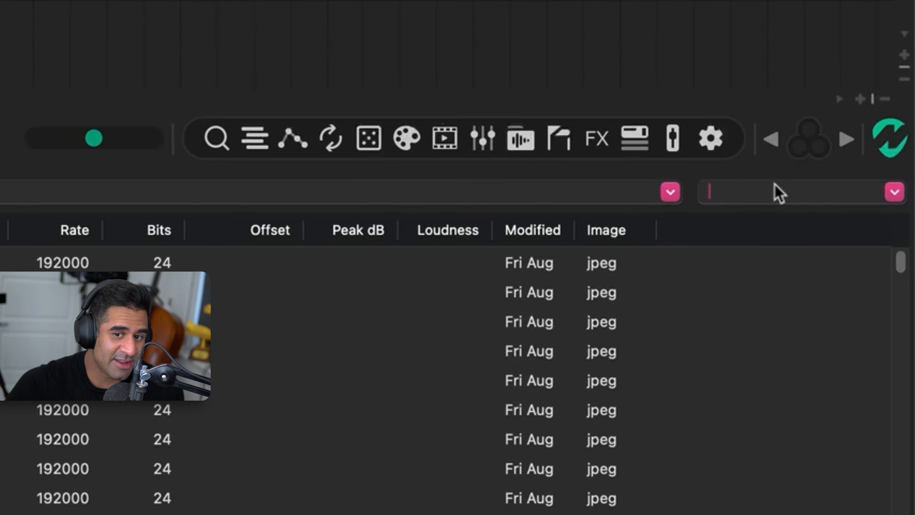
type("shotgun")
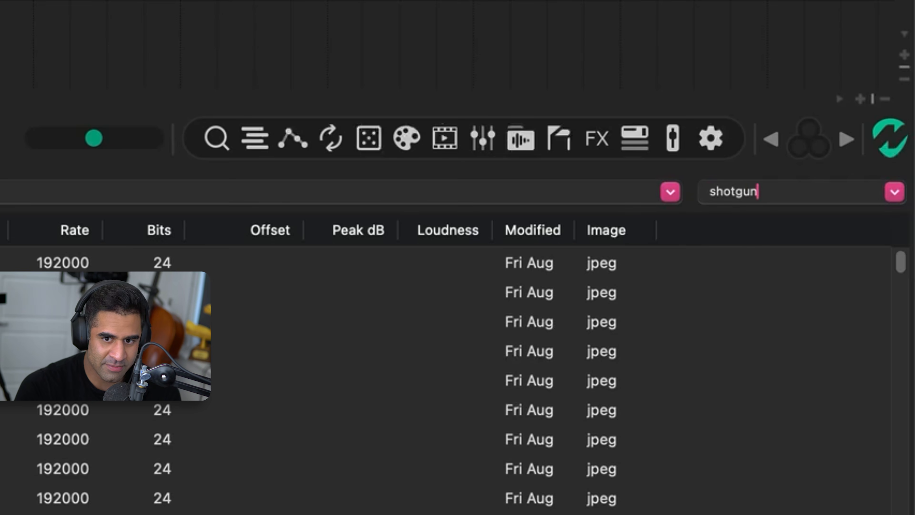
key("Return")
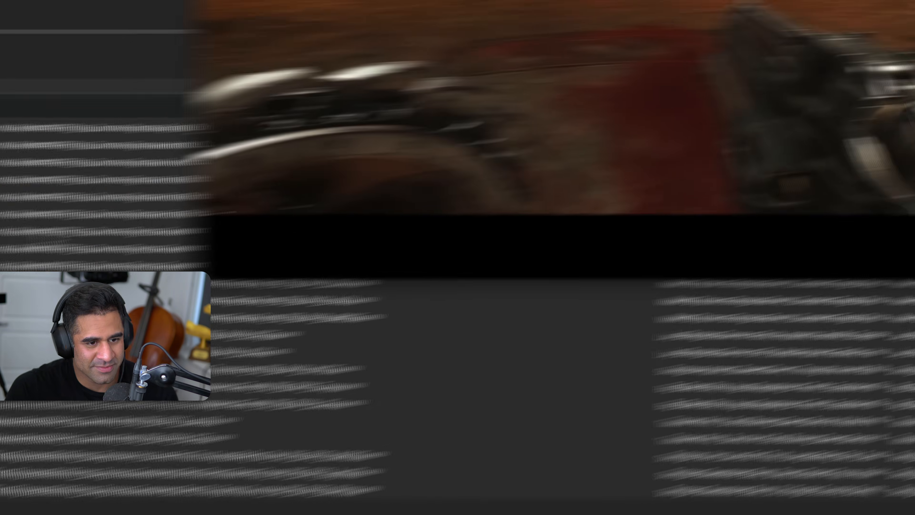
Audition shotgun sounds and place the Benelli M4 Shotgun Load Shells 03 31 M3 file at the start of High's first child track
scroll(546, 188, "down", 5)
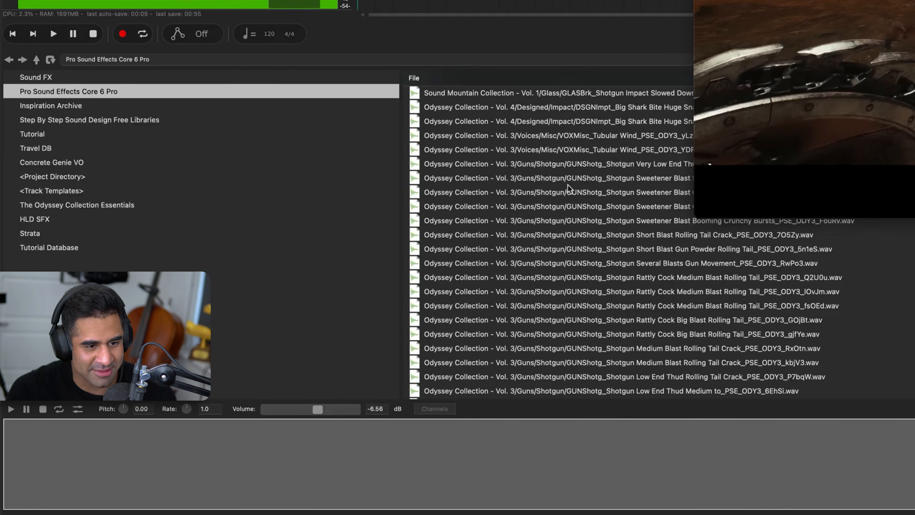
left_click(685, 283)
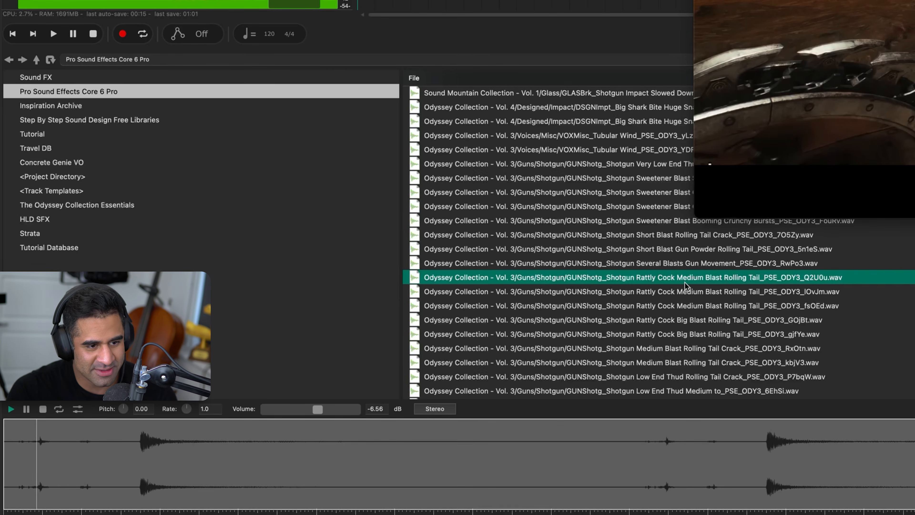
scroll(685, 283, "down", 5)
left_click(685, 283)
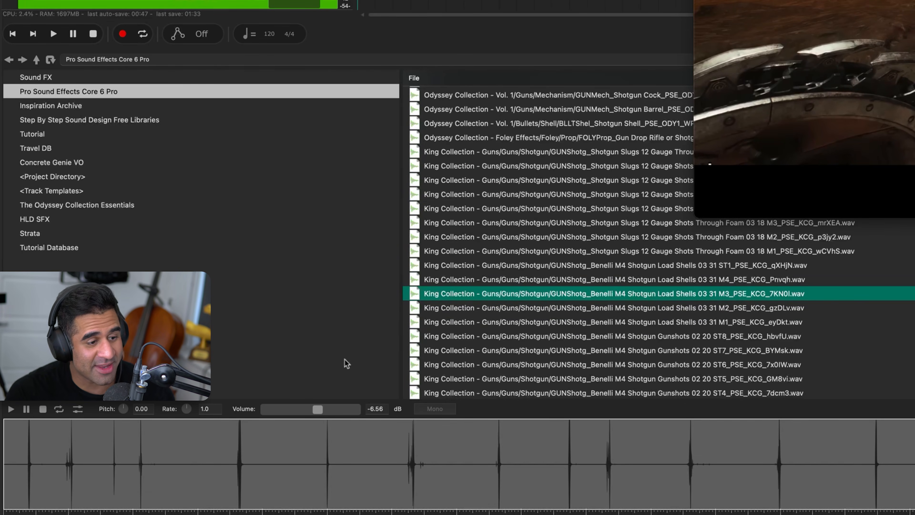
left_click(18, 462)
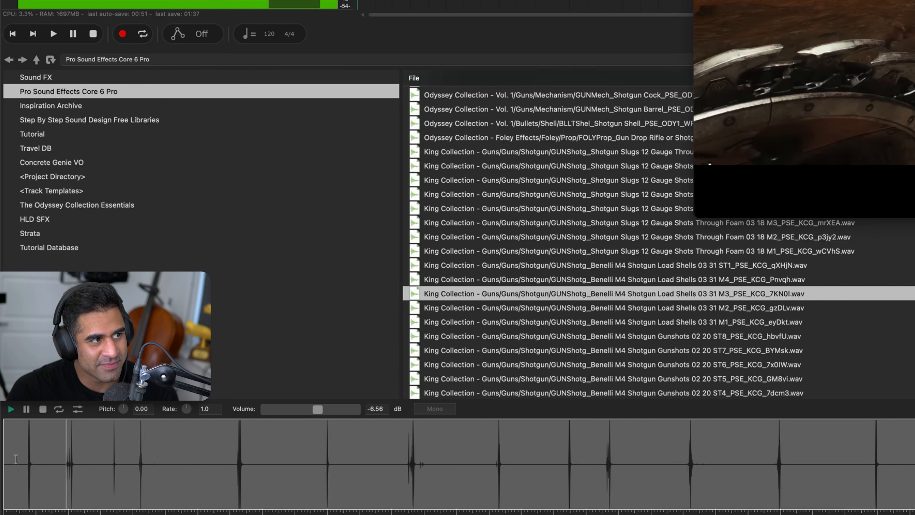
key("space")
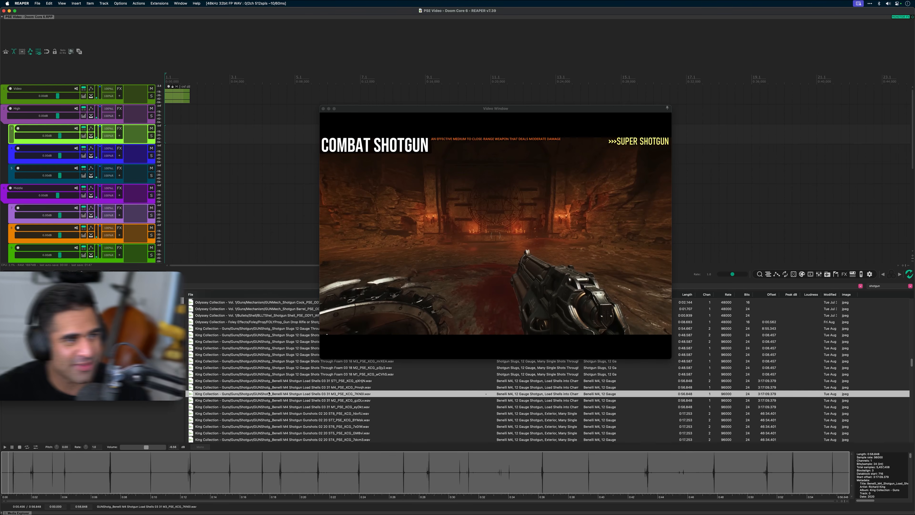
left_click_drag(269, 395, 167, 134)
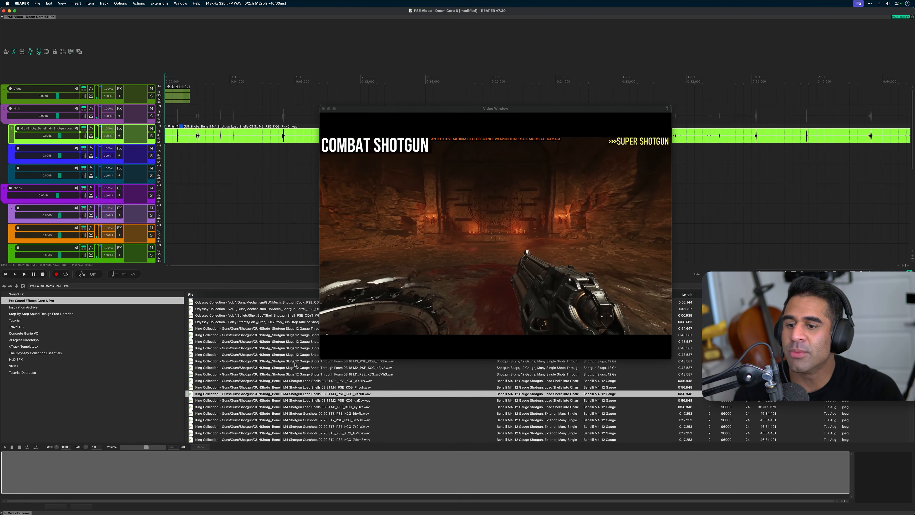
Audition the Firearm Projectile Shotgun Unequip and Equip sounds and place one Equip sound near the start of High's second child track
scroll(295, 365, "up", 2)
scroll(304, 371, "down", 5)
left_click(305, 373)
scroll(304, 375, "down", 4)
left_click(304, 376)
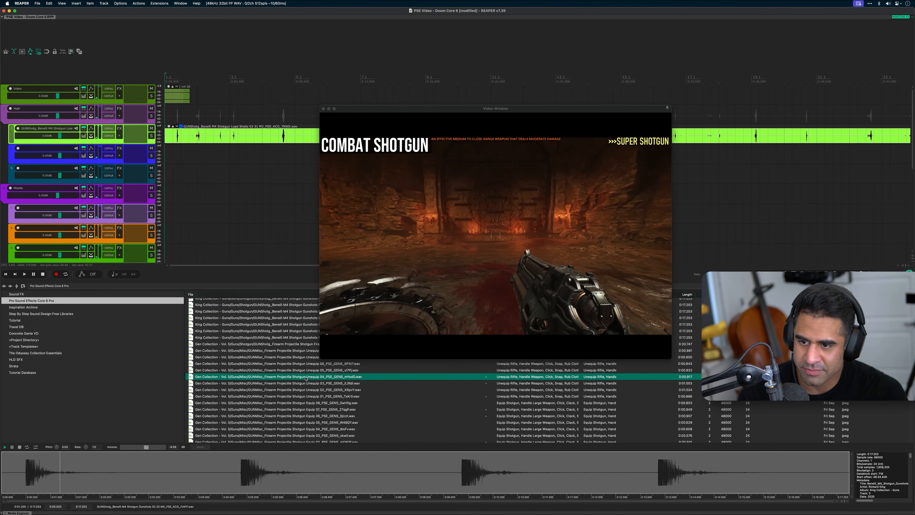
left_click(319, 403)
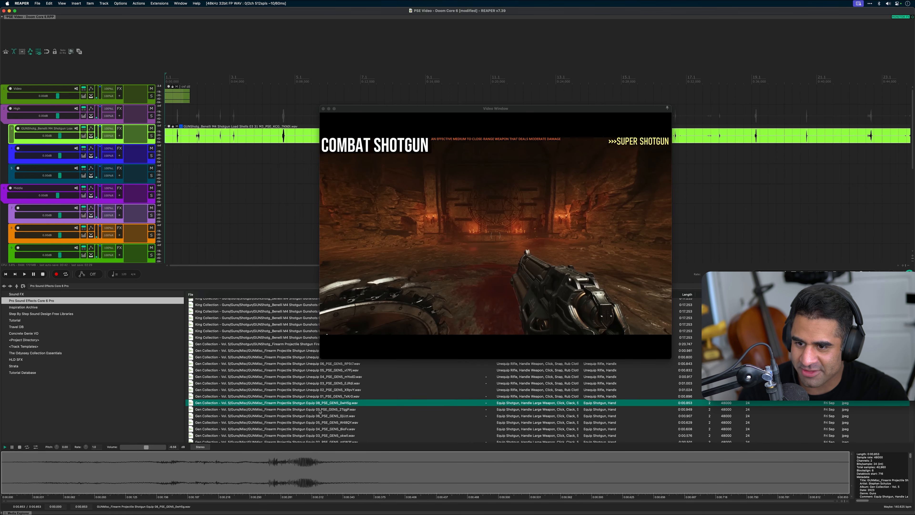
left_click(320, 410)
left_click(322, 422)
left_click_drag(323, 422, 172, 155)
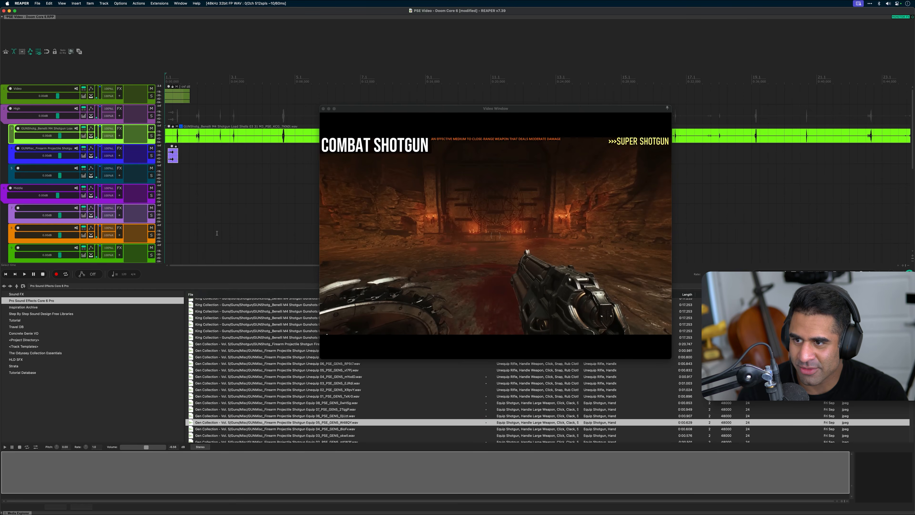
Audition the 12 Gauge Shotgun pump action, ejecting shell recording and place it on High's third child track from the start
scroll(276, 371, "up", 8)
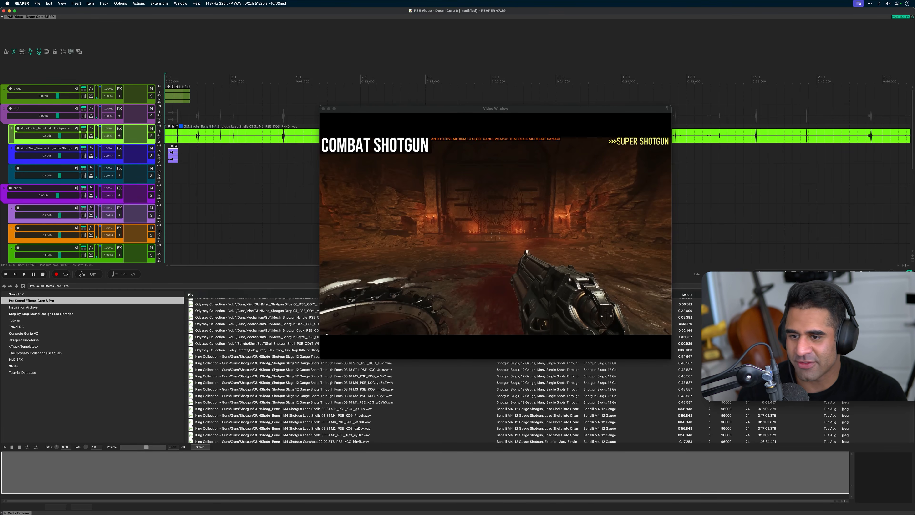
scroll(275, 371, "up", 6)
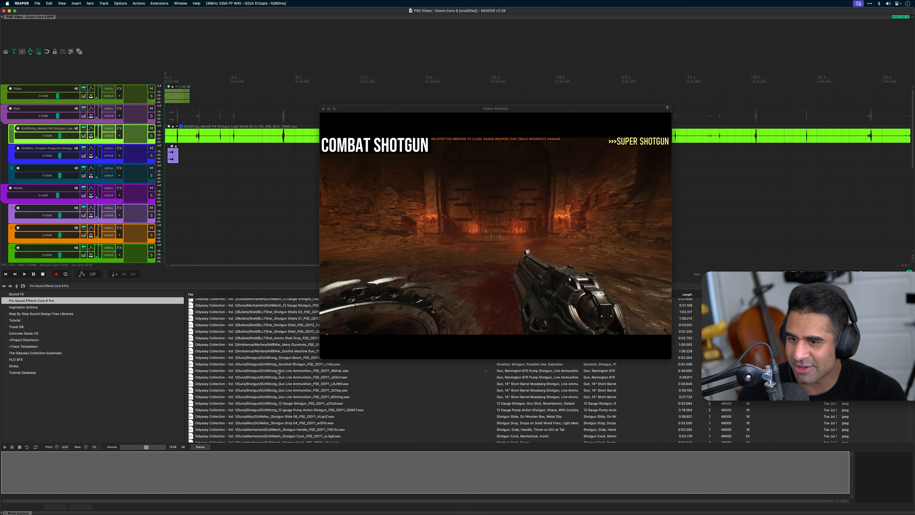
scroll(278, 371, "up", 2)
scroll(278, 371, "up", 2)
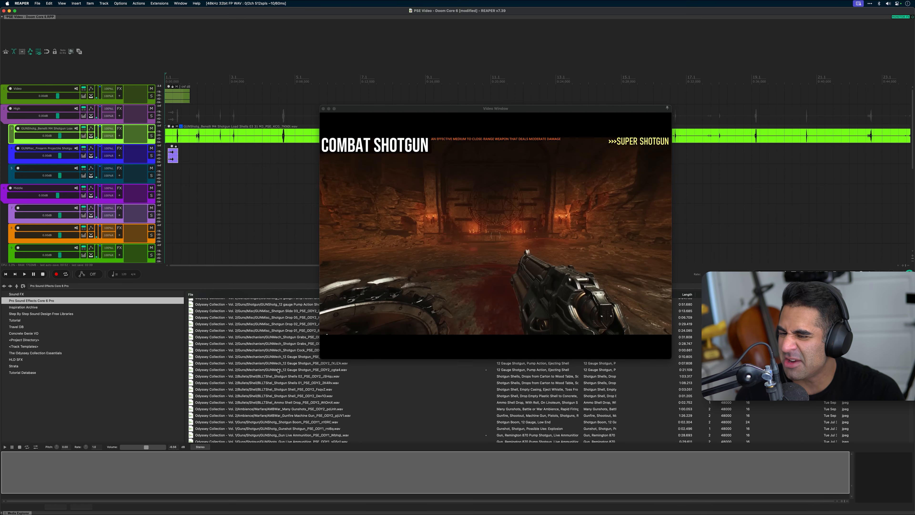
left_click(285, 368)
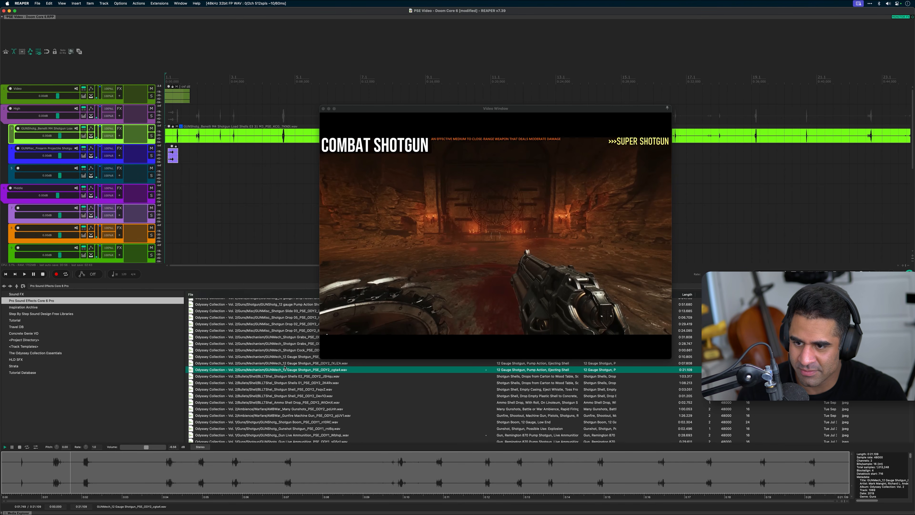
key("space")
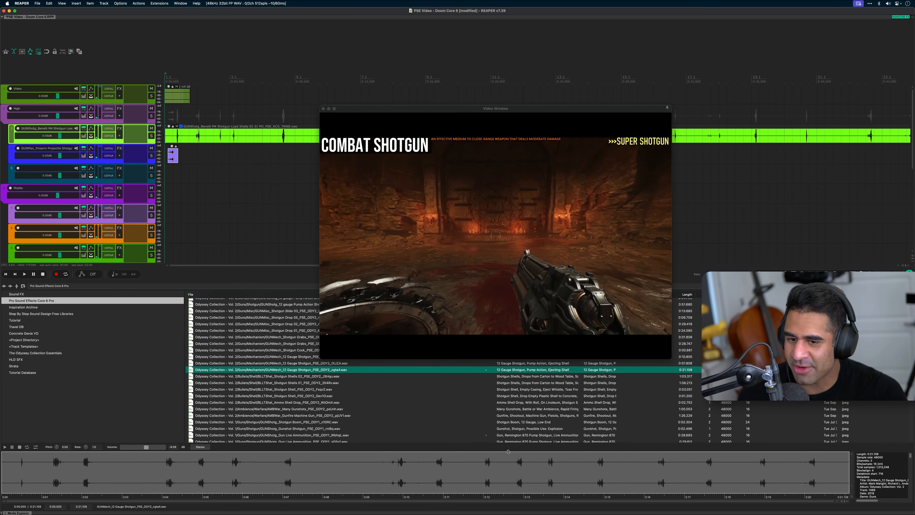
left_click(482, 475)
key("space")
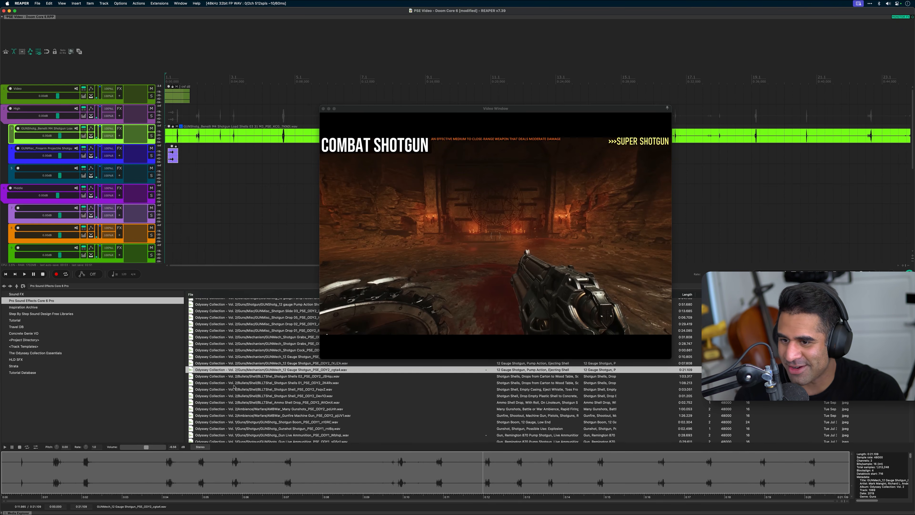
left_click_drag(282, 371, 197, 185)
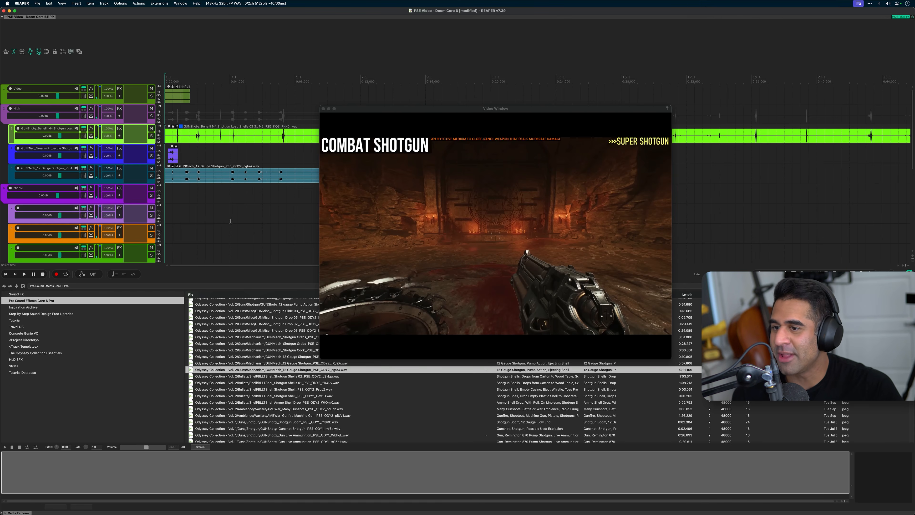
scroll(219, 215, "down", 1)
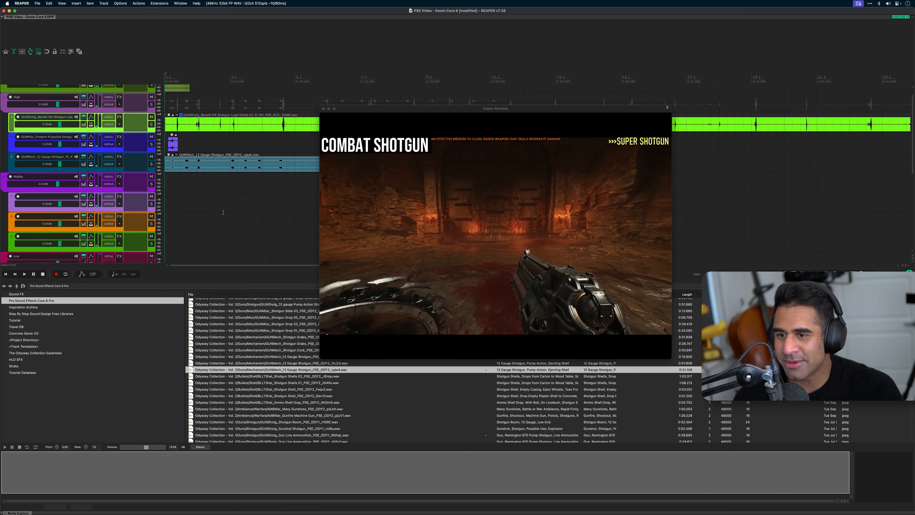
Browse further through the shotgun search results and audition the Firearm Projectile Shotgun Unequip and Cartridge sounds
scroll(282, 380, "down", 2)
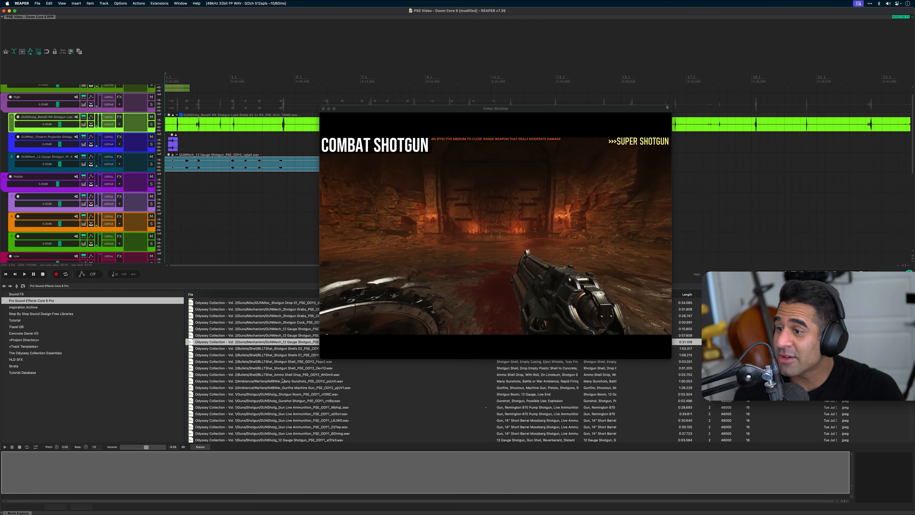
scroll(283, 380, "down", 6)
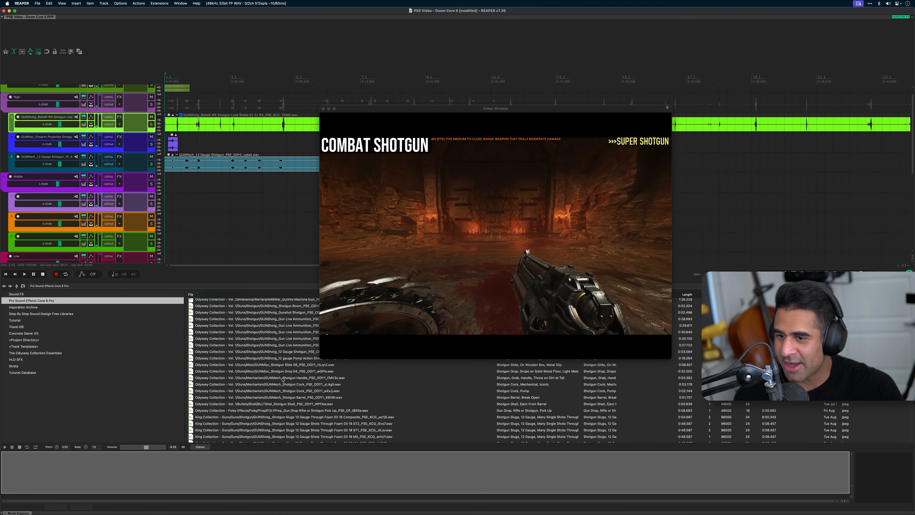
scroll(282, 380, "down", 3)
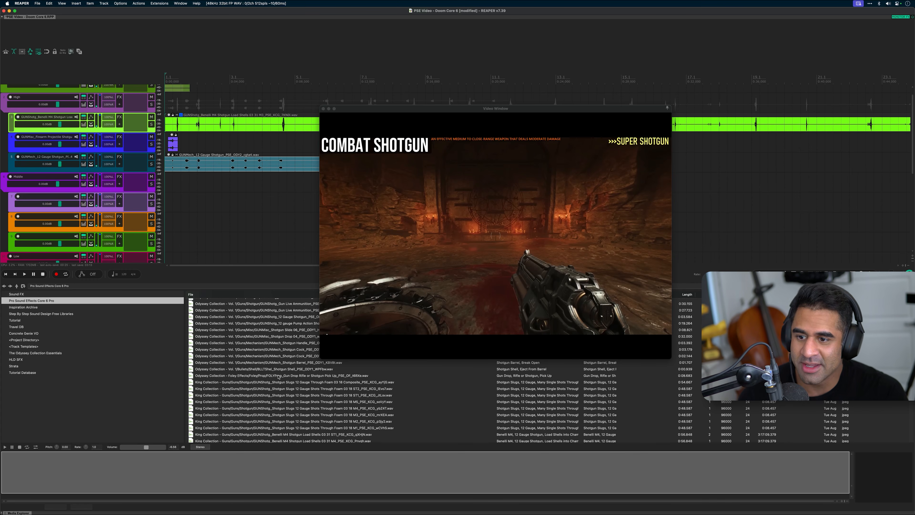
scroll(283, 378, "down", 10)
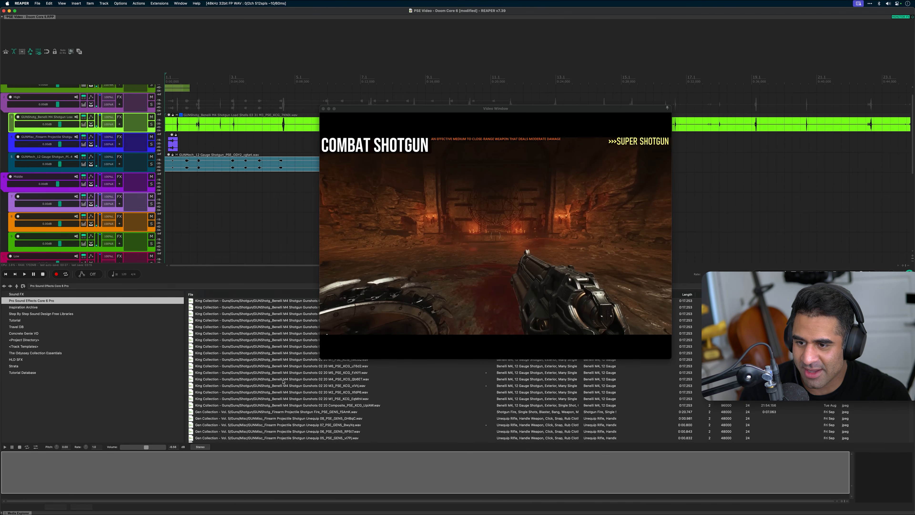
scroll(283, 381, "down", 3)
left_click(282, 381)
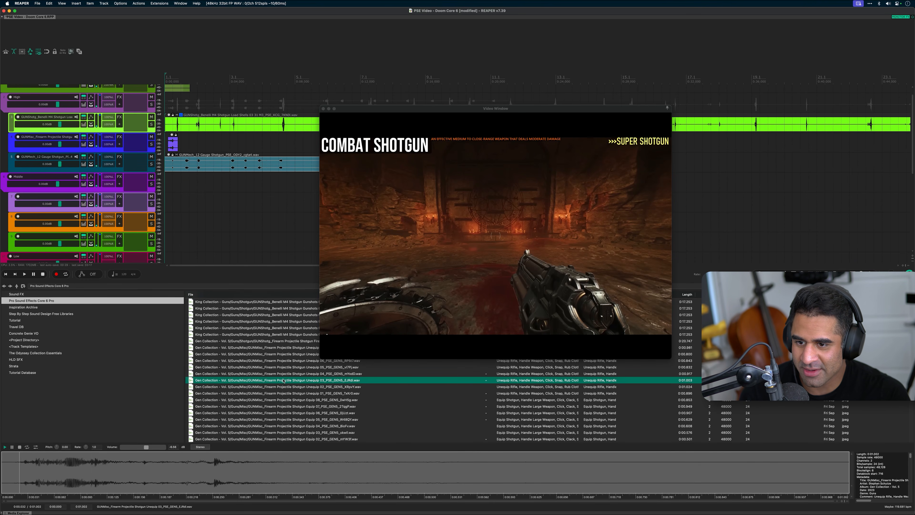
scroll(283, 381, "down", 6)
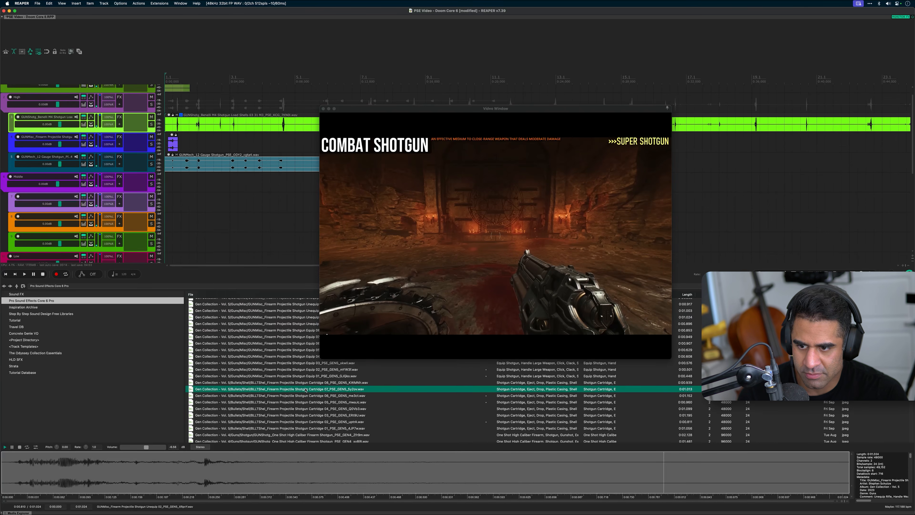
left_click(305, 389)
scroll(305, 389, "down", 2)
left_click(305, 389)
scroll(305, 389, "down", 2)
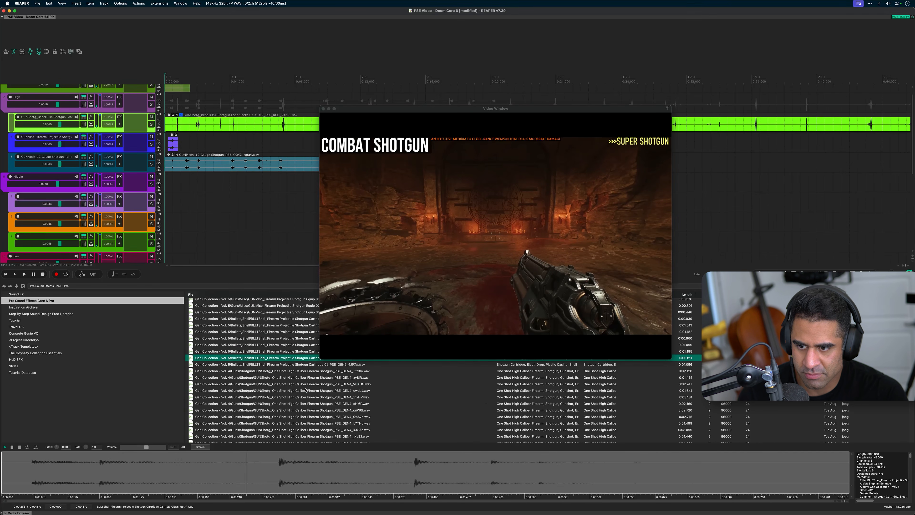
Audition the One Shot High Caliber Firearm shotgun sounds and place one at the start of Middle's first child track
left_click(306, 389)
left_click(304, 379)
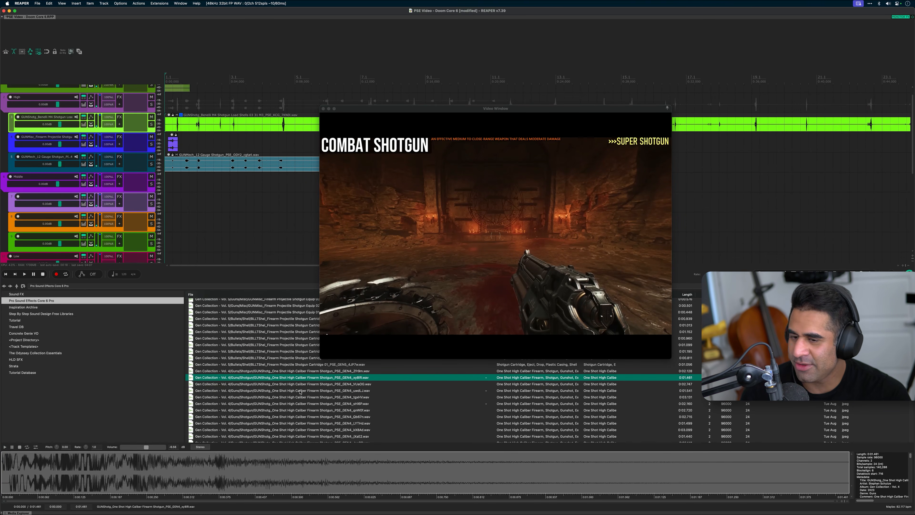
scroll(312, 377, "down", 2)
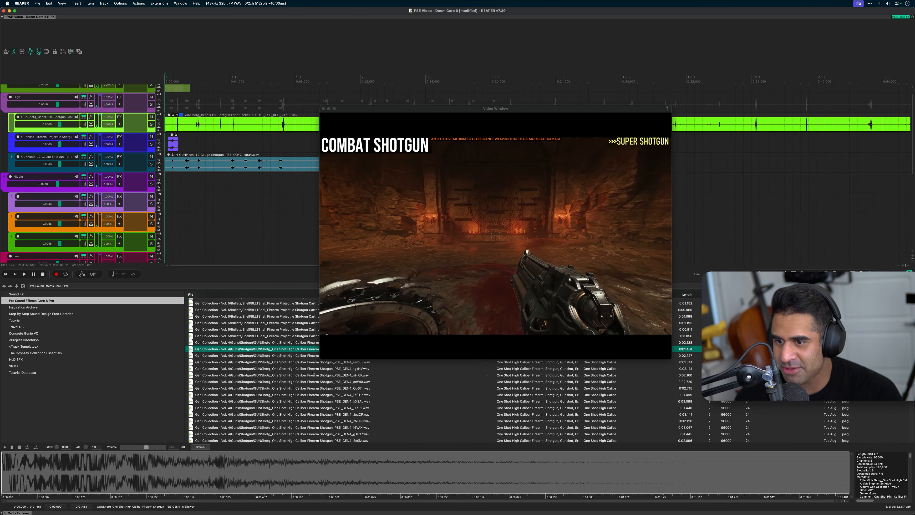
left_click(312, 370)
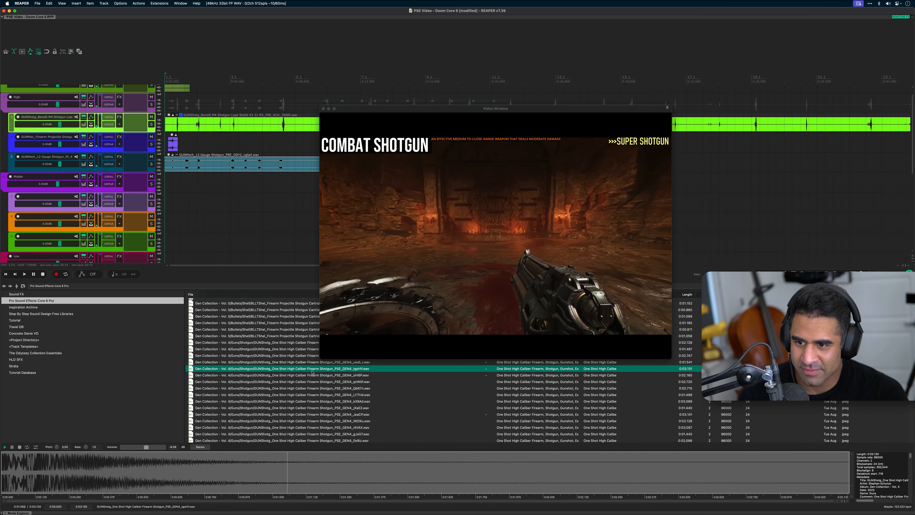
left_click_drag(312, 372, 162, 209)
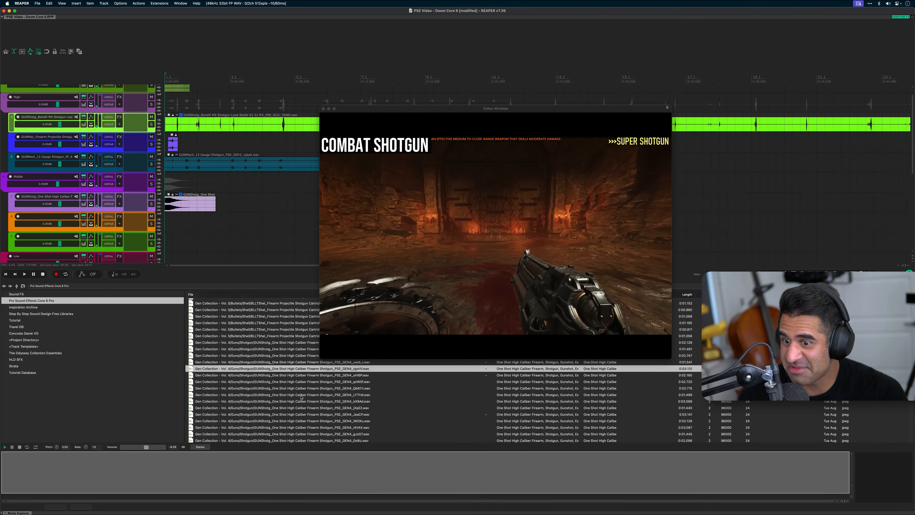
Audition more shotgun recordings and place the clean exterior Cheytac Gunshot file at the start of Middle's second child track
scroll(295, 392, "down", 3)
scroll(295, 390, "down", 4)
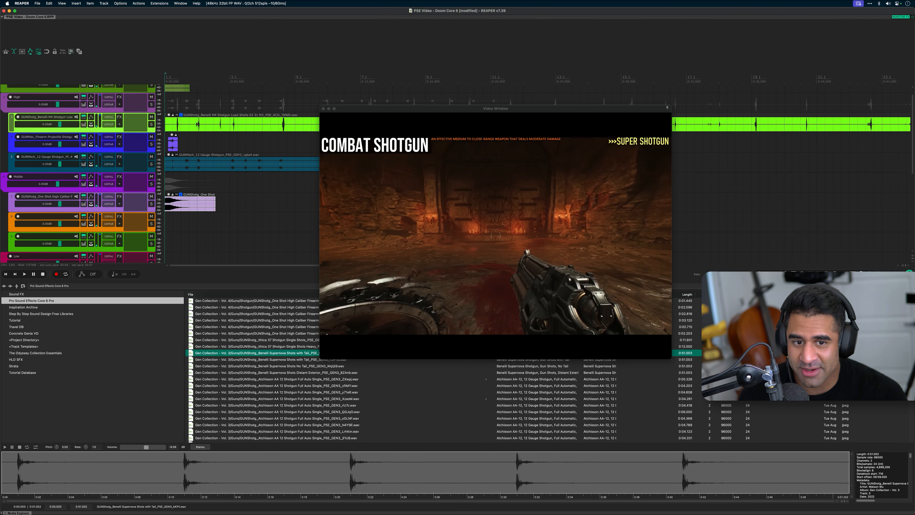
scroll(284, 389, "up", 3)
left_click(283, 389)
scroll(284, 389, "up", 5)
left_click(284, 389)
scroll(283, 390, "up", 10)
scroll(284, 389, "down", 10)
left_click(285, 378)
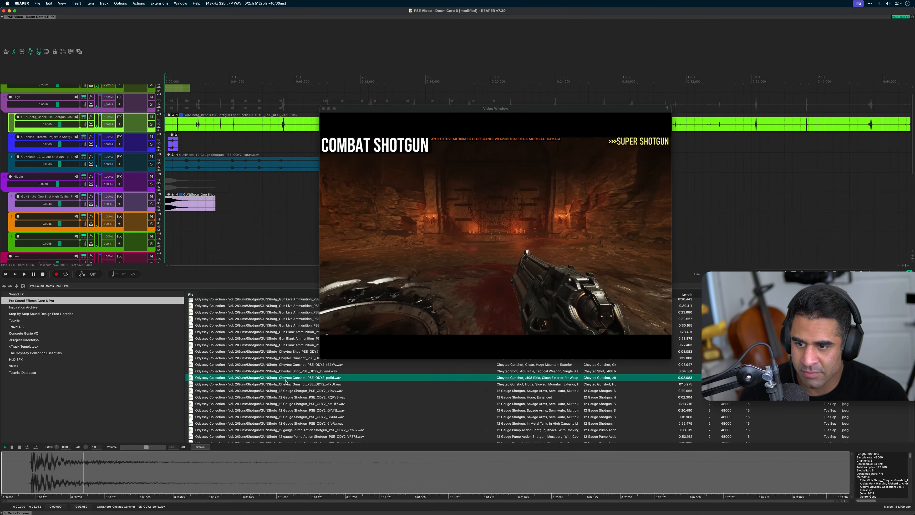
left_click_drag(287, 380, 175, 225)
Audition the Shotgun Low End Thud recordings and place the Low End Thud Medium file at the start of Low's first child track
scroll(174, 225, "down", 1)
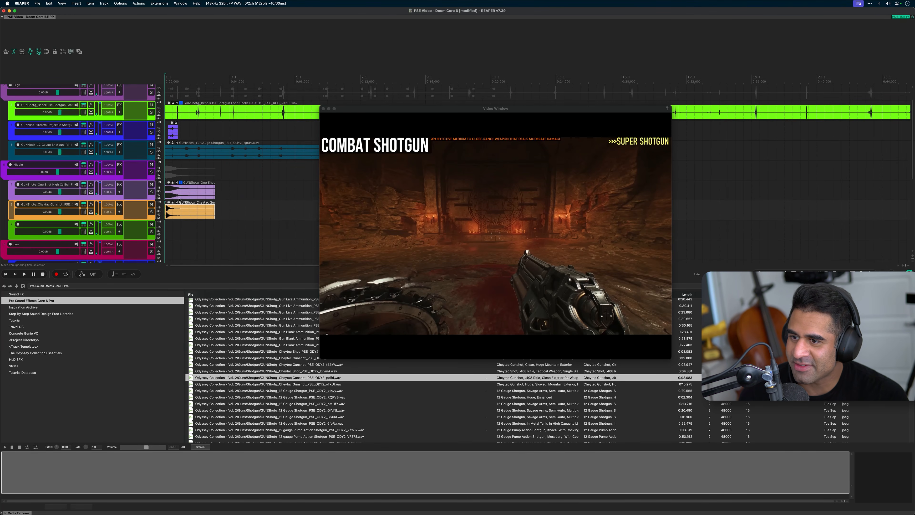
scroll(262, 365, "up", 8)
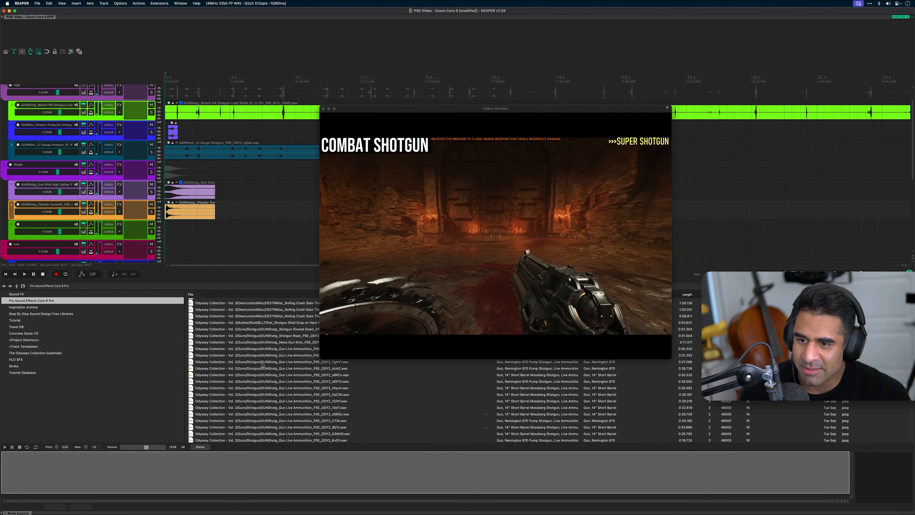
scroll(208, 226, "down", 1)
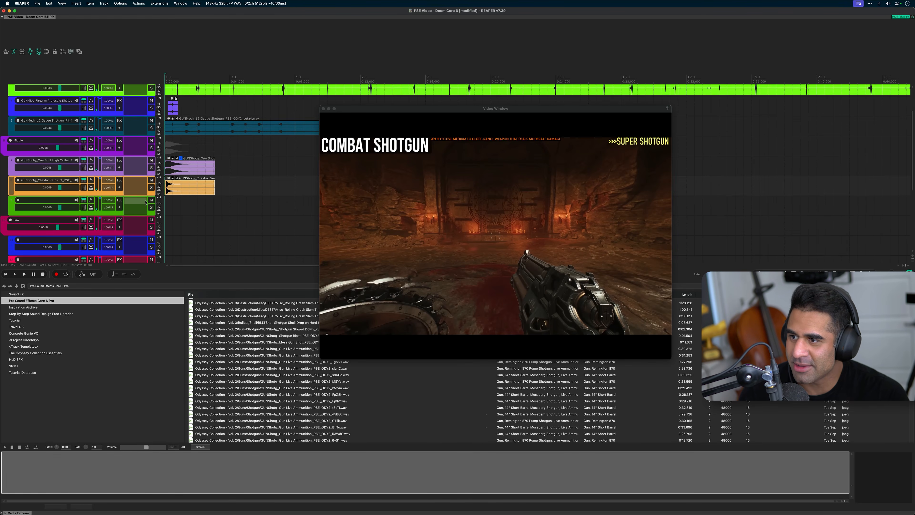
scroll(288, 370, "up", 7)
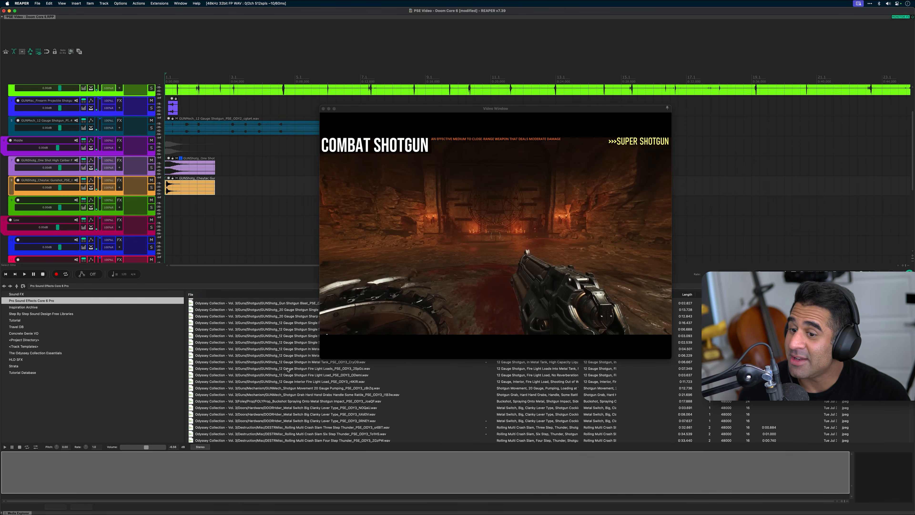
scroll(287, 339, "up", 5)
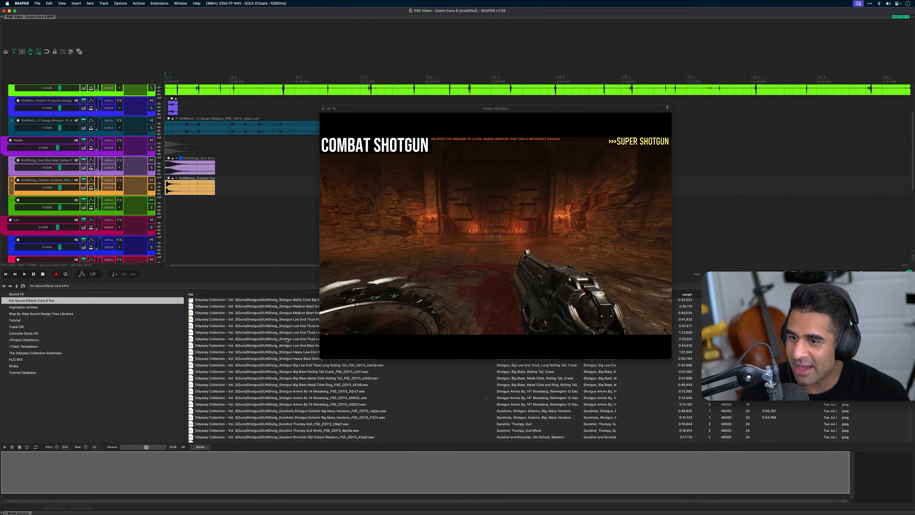
scroll(288, 339, "up", 3)
left_click(292, 351)
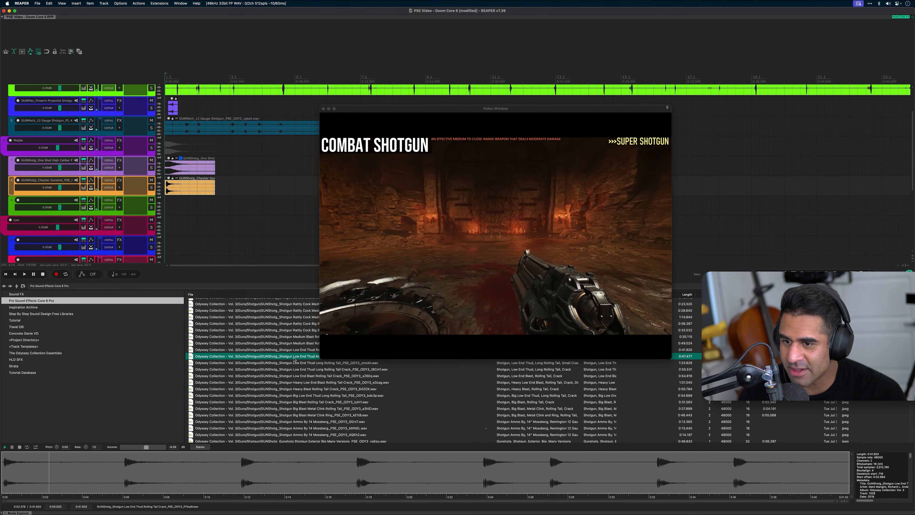
left_click(295, 357)
left_click_drag(294, 358, 179, 250)
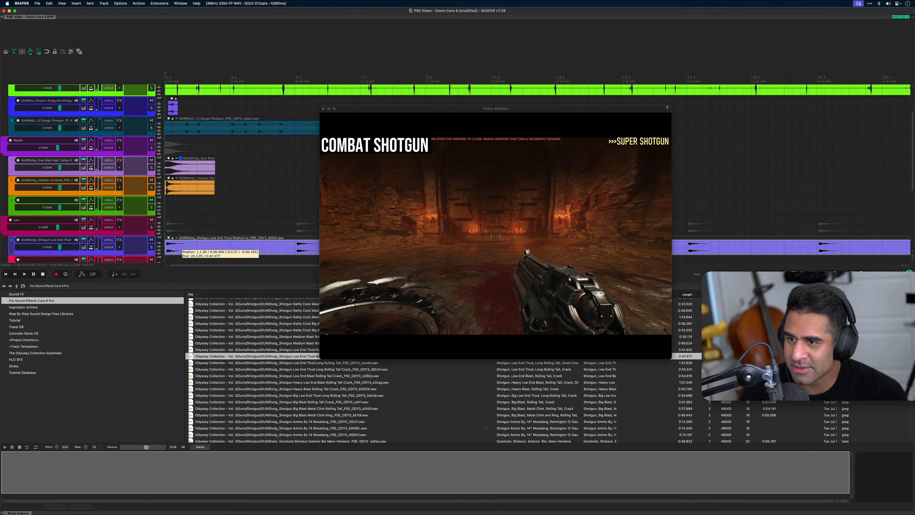
Place the Benelli M4 Shotgun Gunshots 02 20 ST8 file on Middle's third child track and the M2 file on Low's second
left_click(312, 385)
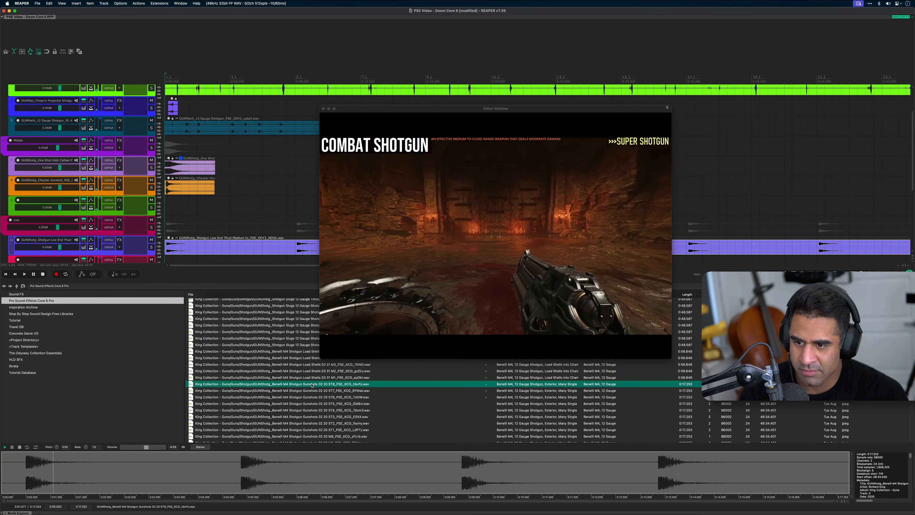
left_click_drag(312, 385, 182, 208)
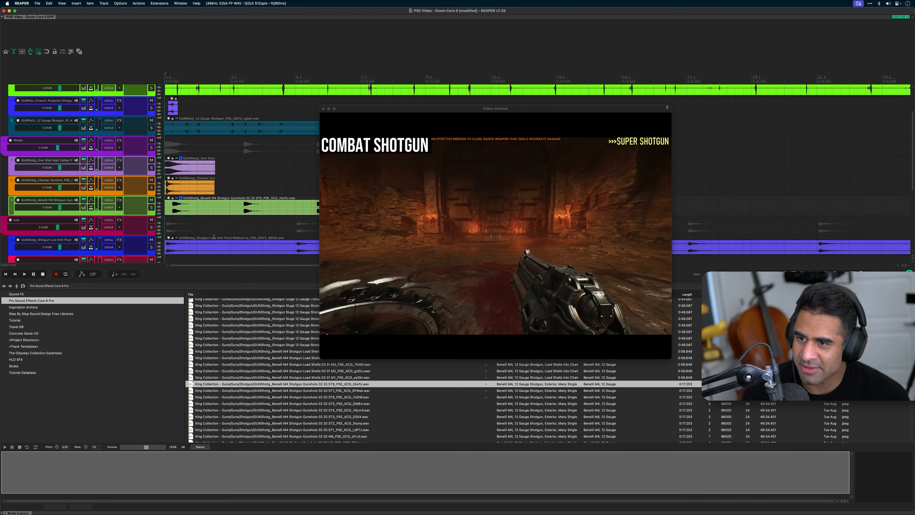
scroll(301, 419, "down", 5)
left_click(299, 414)
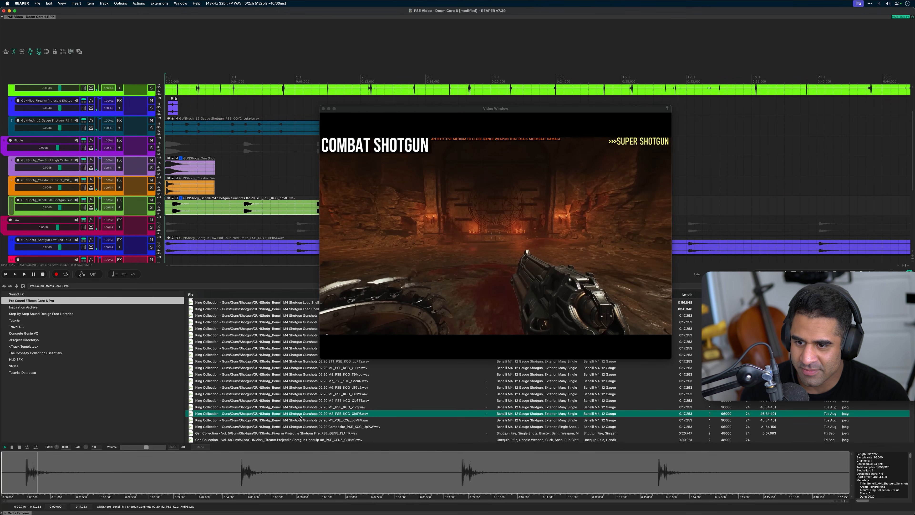
double_click(299, 415)
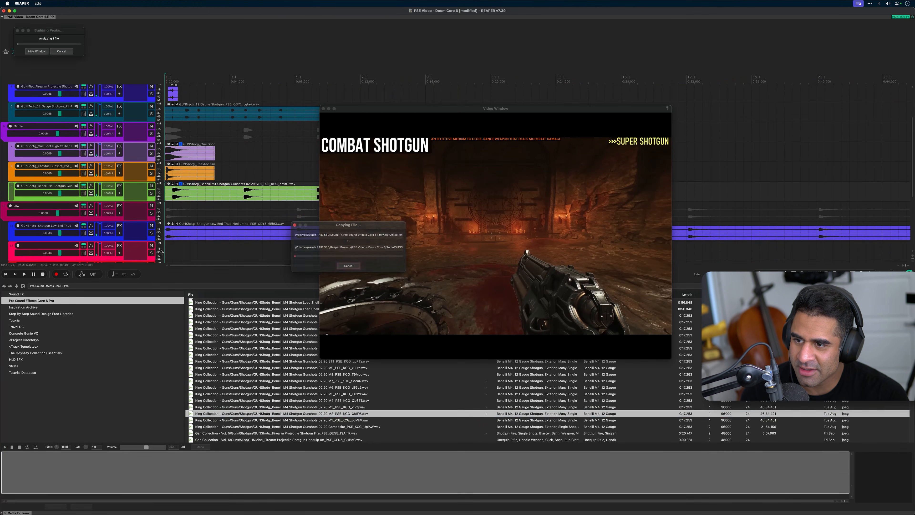
Audition more sounds and place the Rolling Multi Crash Slam Six Step Thunder file on Low's third child track
scroll(285, 360, "down", 5)
scroll(290, 377, "down", 3)
left_click(296, 396)
scroll(296, 394, "down", 10)
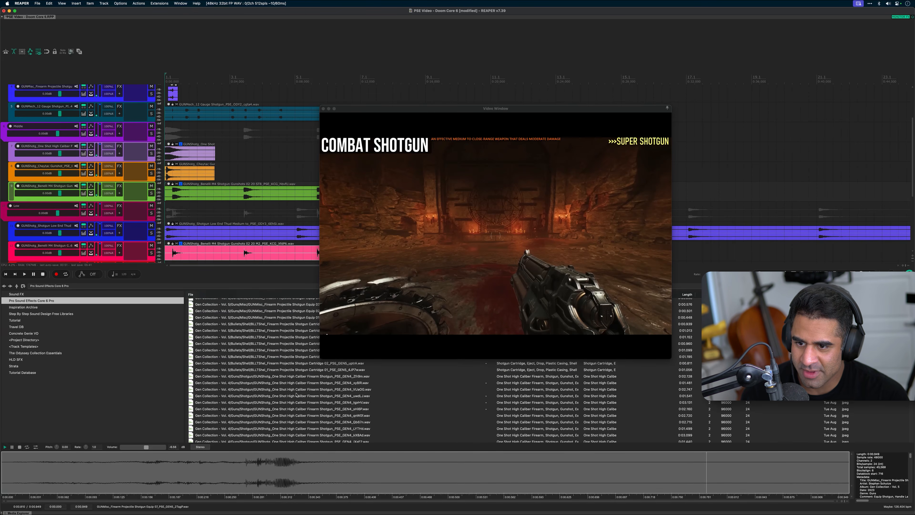
left_click(296, 394)
scroll(296, 394, "down", 5)
left_click(295, 394)
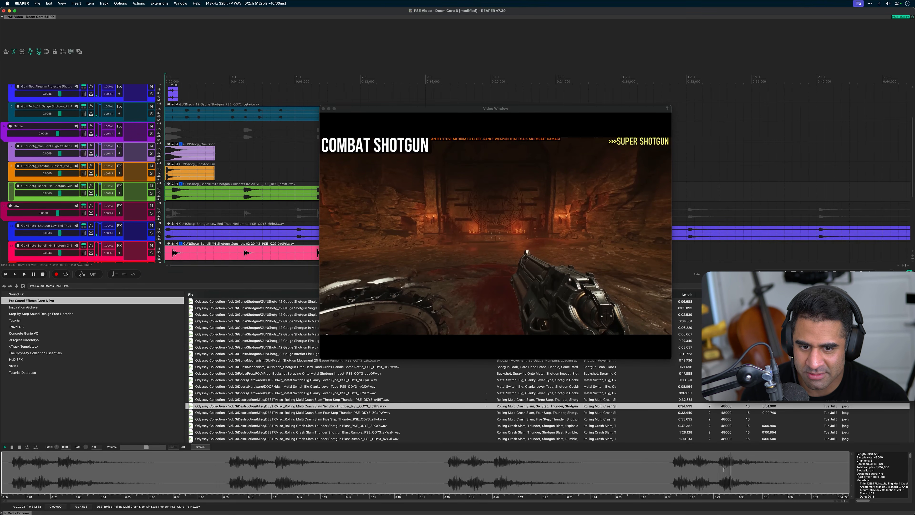
left_click_drag(338, 406, 168, 236)
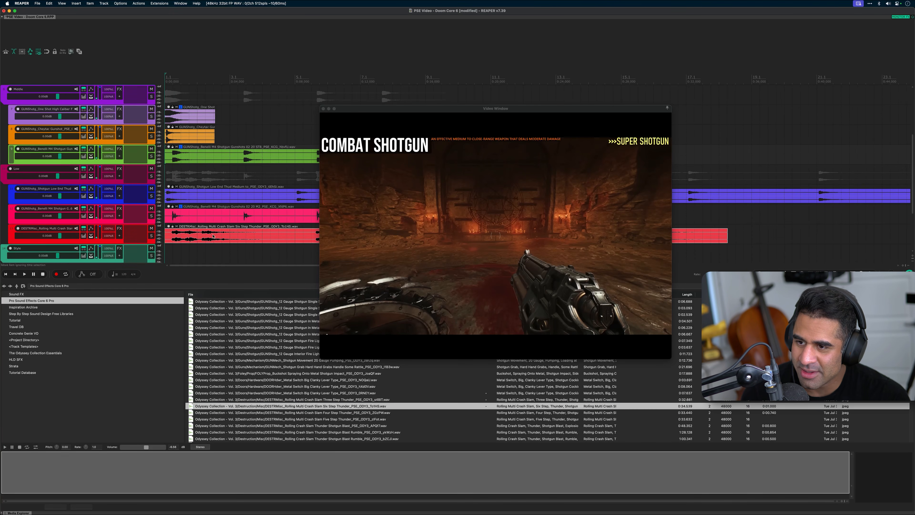
Examine the layered clips at the project start across the High, Middle and Low child tracks, down to the Style folder
scroll(195, 222, "down", 2)
scroll(213, 231, "down", 2)
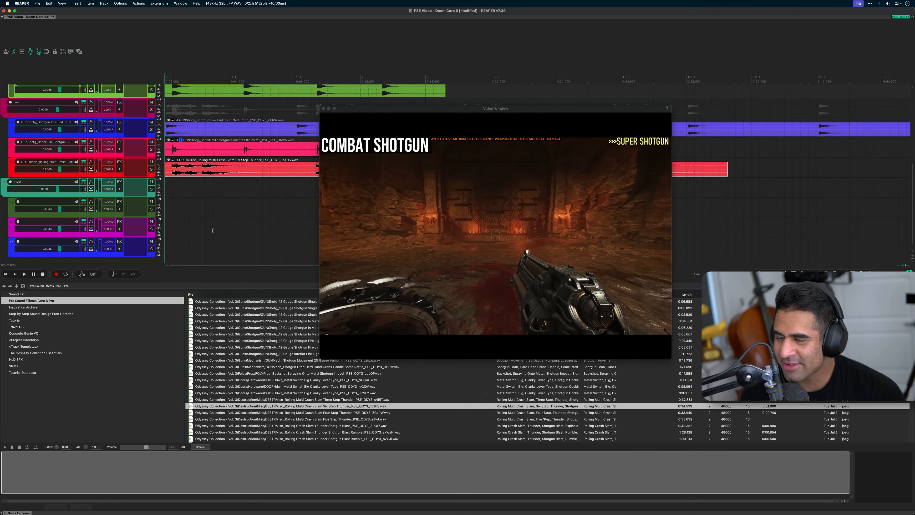
scroll(177, 232, "up", 6)
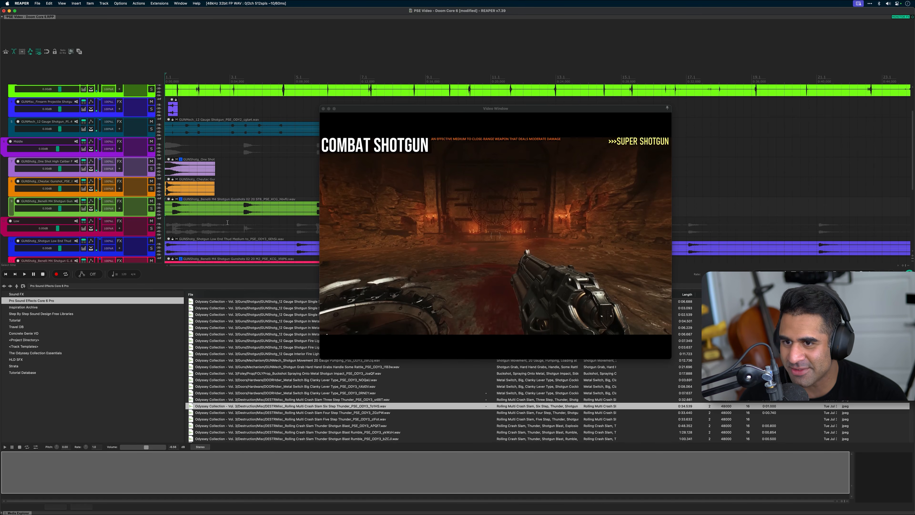
scroll(232, 219, "up", 3)
scroll(238, 202, "right", 20)
scroll(238, 202, "down", 2)
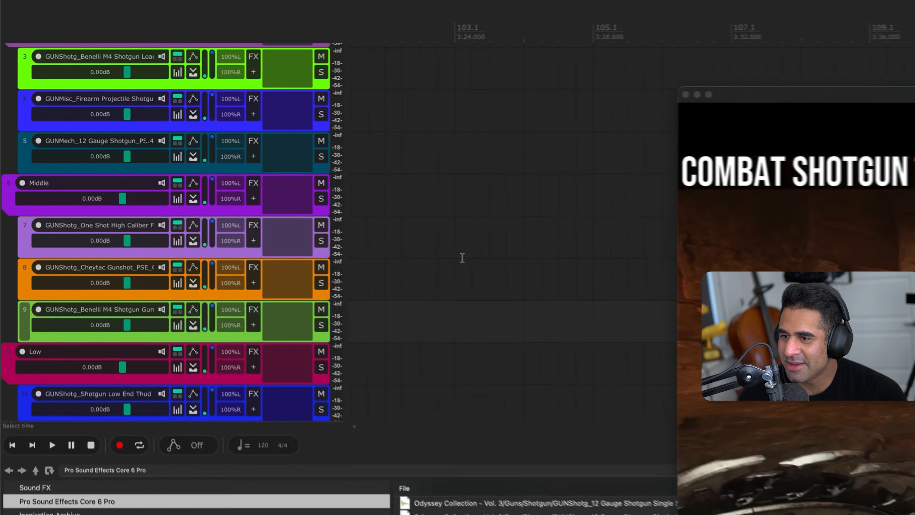
key("Home")
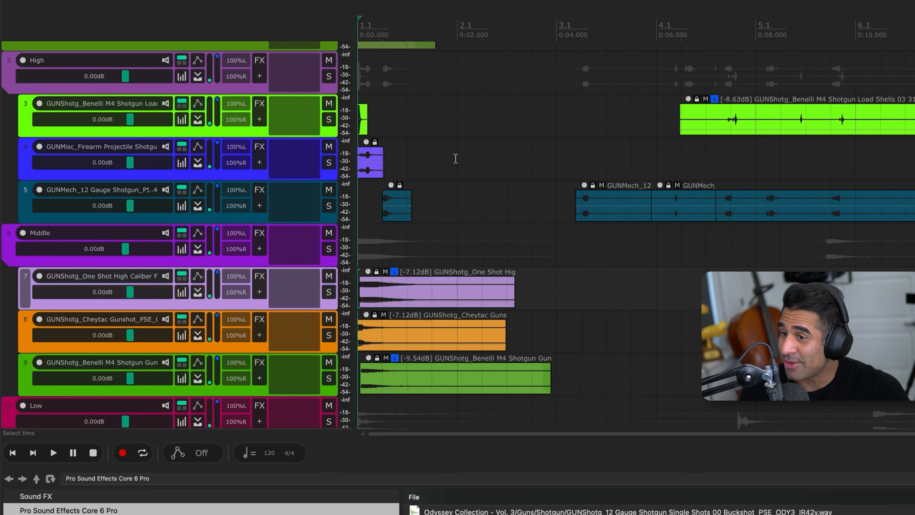
scroll(565, 188, "down", 8)
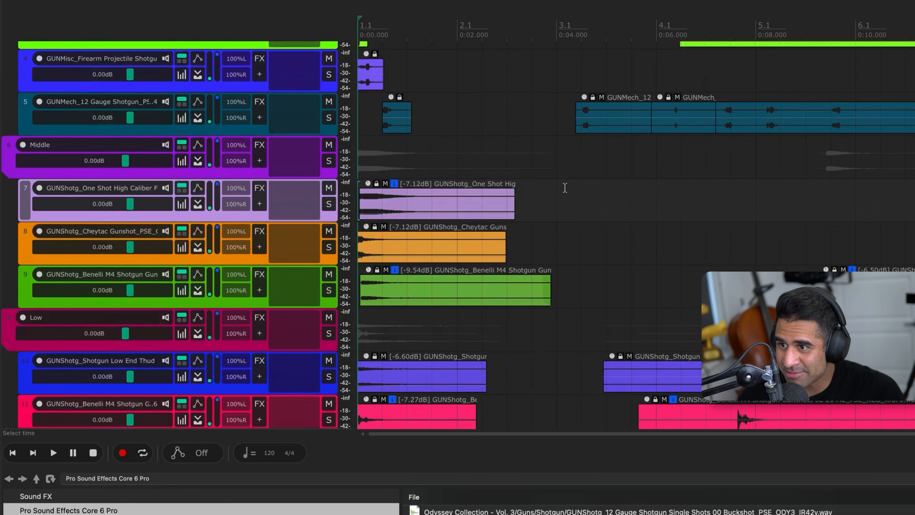
scroll(528, 200, "up", 7)
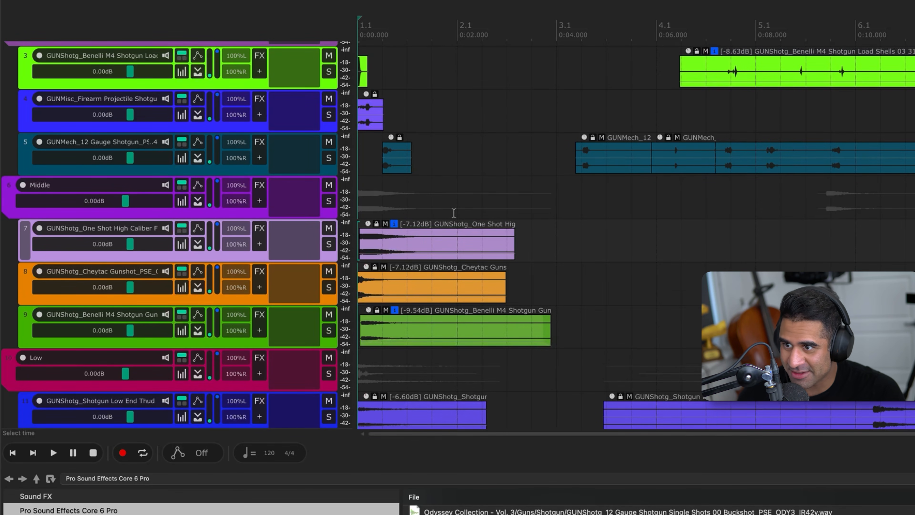
scroll(454, 212, "up", 2)
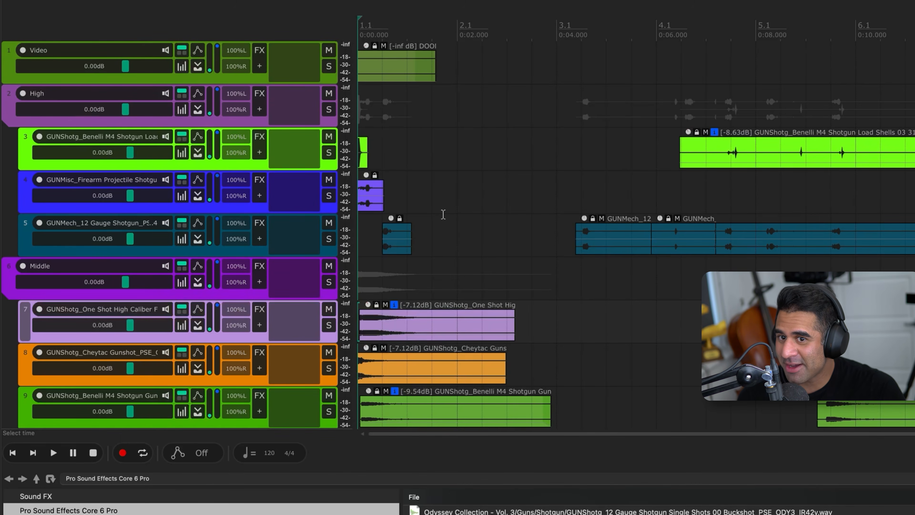
scroll(444, 214, "down", 2)
scroll(442, 214, "down", 3)
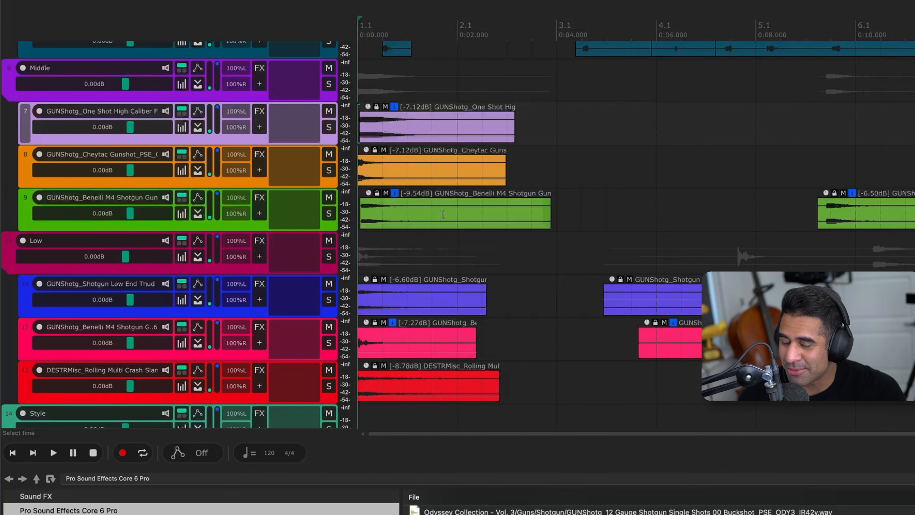
scroll(440, 215, "down", 2)
scroll(441, 215, "up", 6)
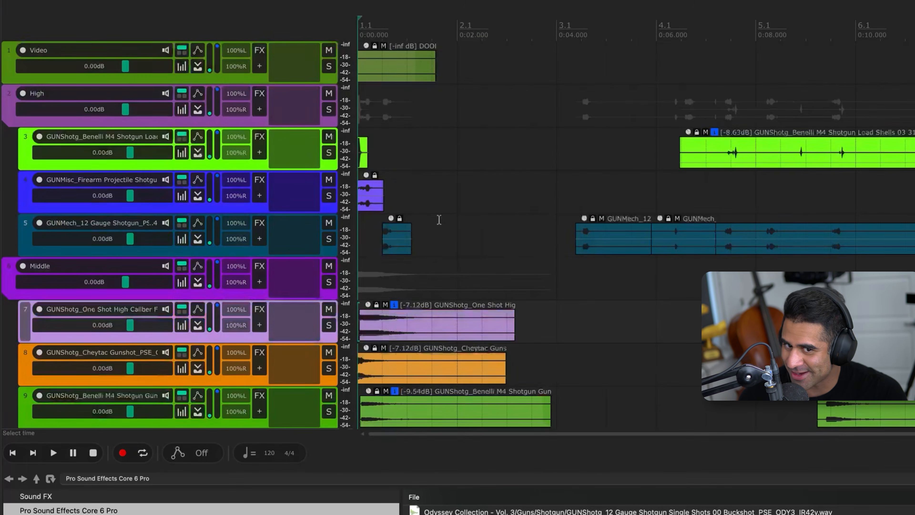
scroll(438, 220, "down", 6)
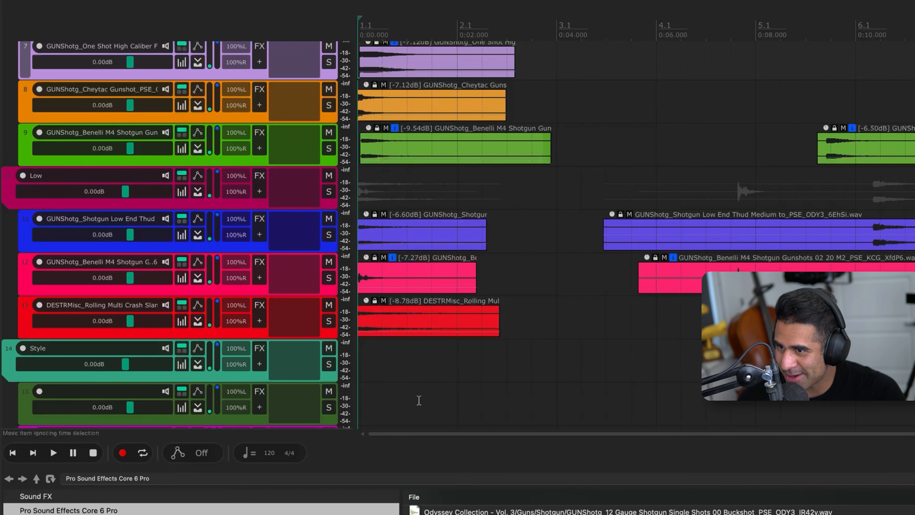
scroll(416, 186, "up", 4)
scroll(414, 182, "up", 2)
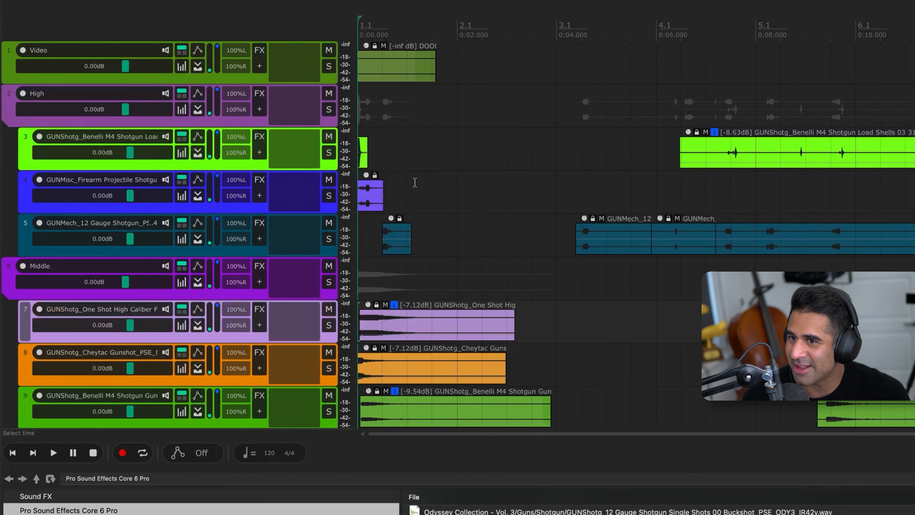
Play the project from the start to hear the layered High, Middle and Low clips against the combat shotgun video
left_click_drag(484, 154, 304, 479)
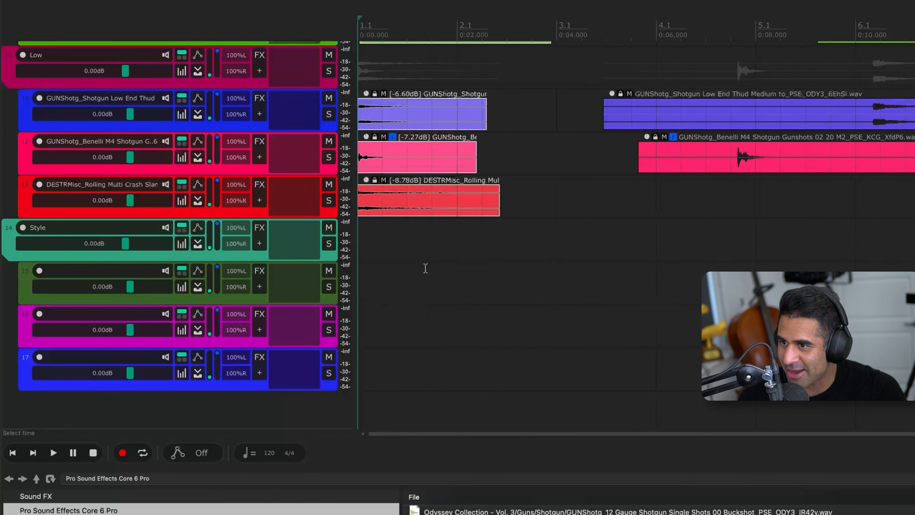
left_click(426, 269)
scroll(426, 271, "up", 9)
scroll(425, 271, "up", 1)
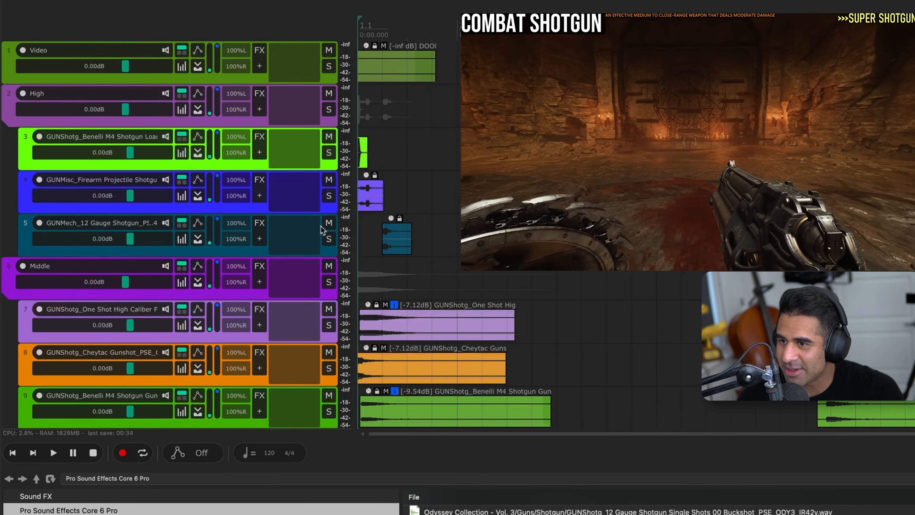
key("space")
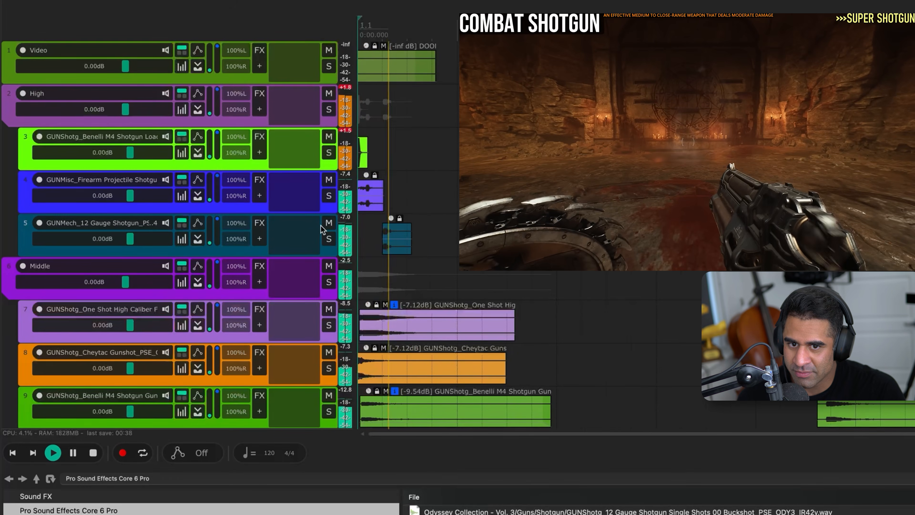
key("space")
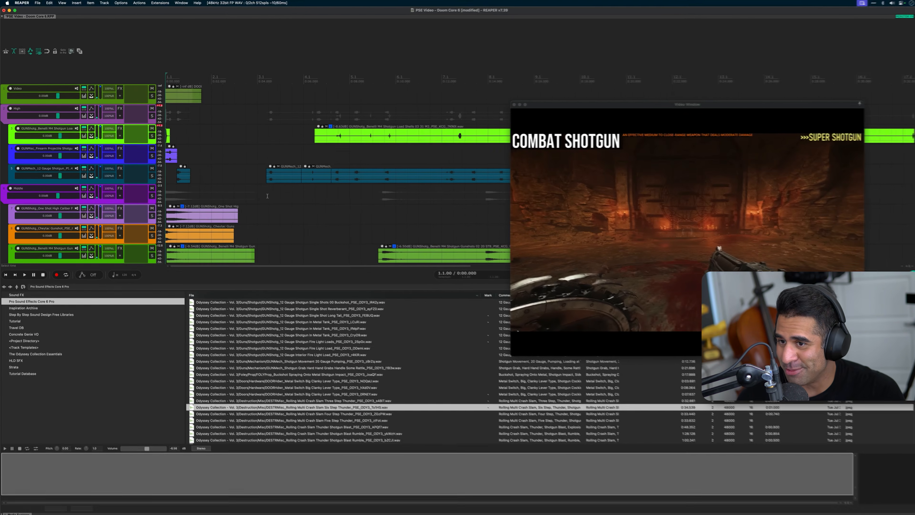
Search the sound library for cannon and audition the Cannon Shot Long Trail Off and CU Large Explosive recordings
scroll(268, 196, "down", 10)
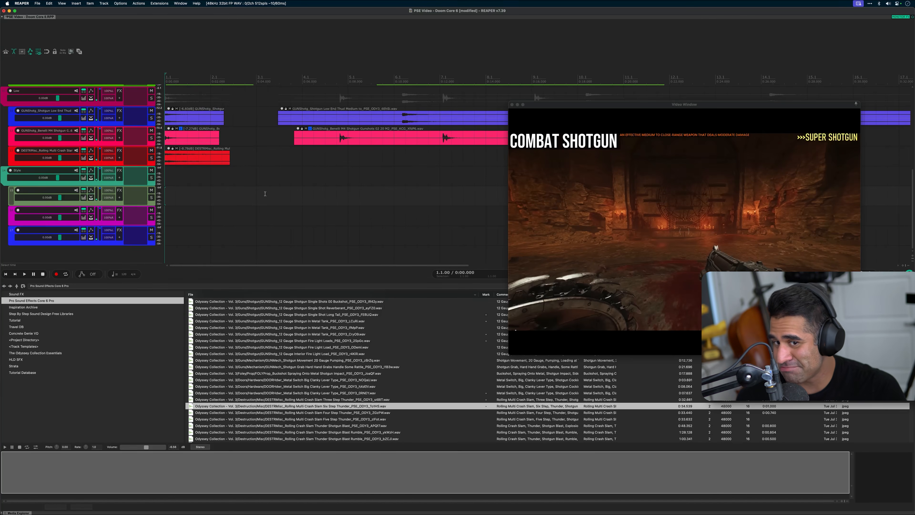
scroll(270, 368, "down", 8)
scroll(270, 368, "up", 20)
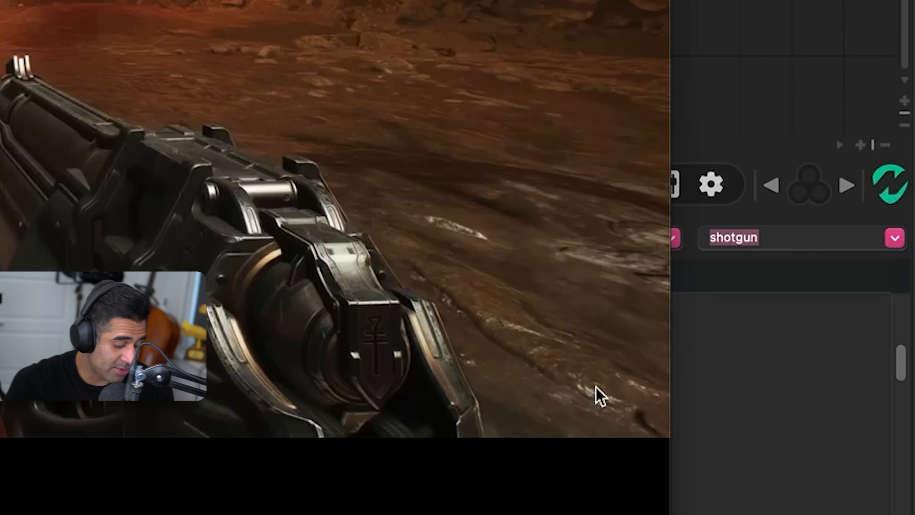
type("cannon")
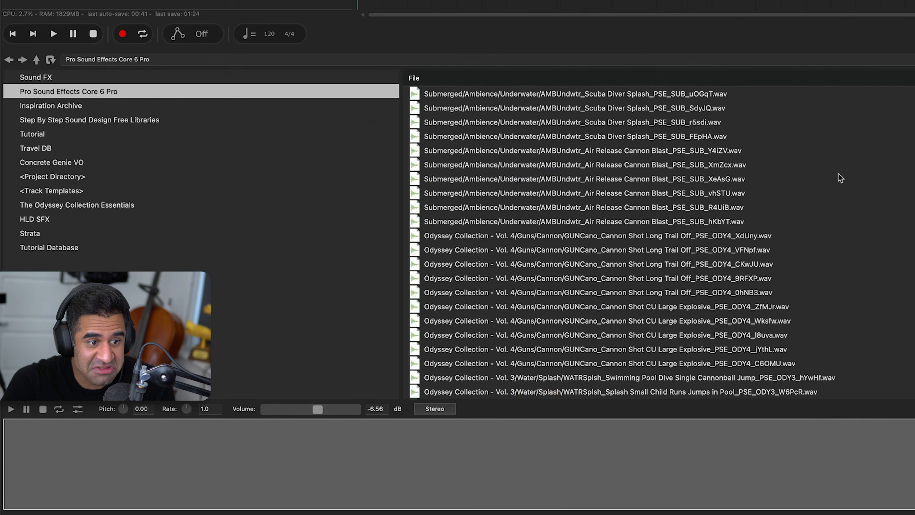
left_click(838, 179)
left_click(765, 281)
scroll(766, 281, "down", 3)
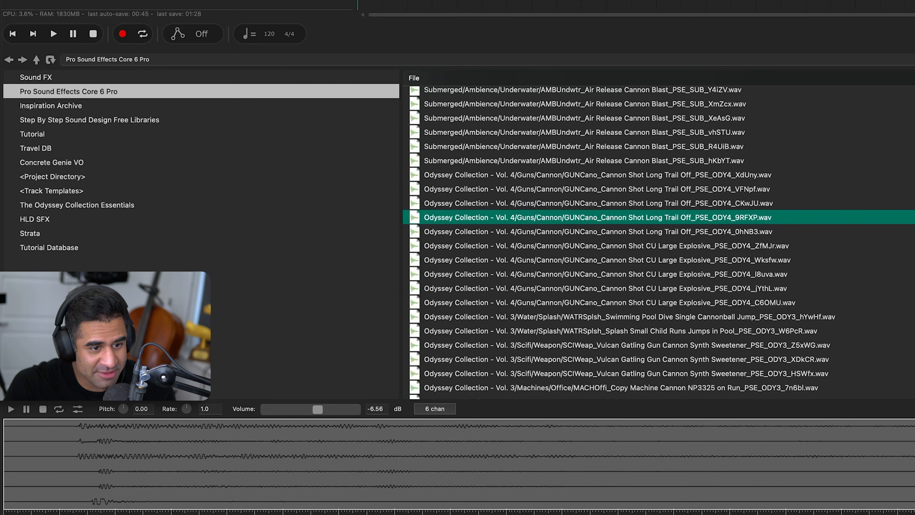
left_click(767, 285)
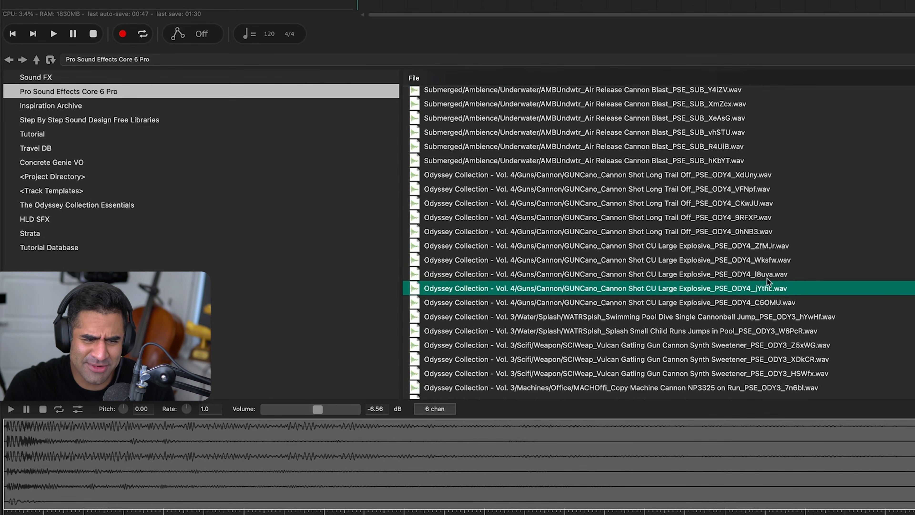
left_click(770, 274)
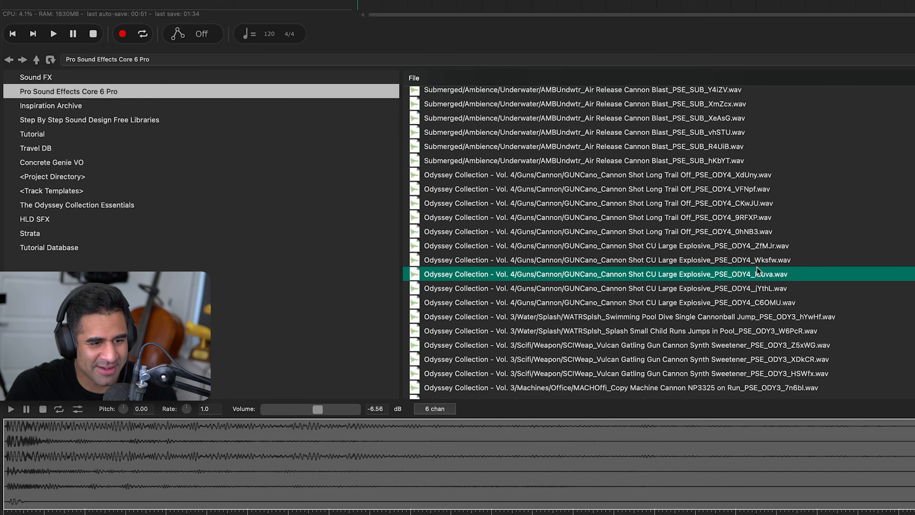
Try the Cannon Shot CU Large Explosive l8uva file at the start of Style's first child track and play the mix
left_click_drag(754, 273, 188, 177)
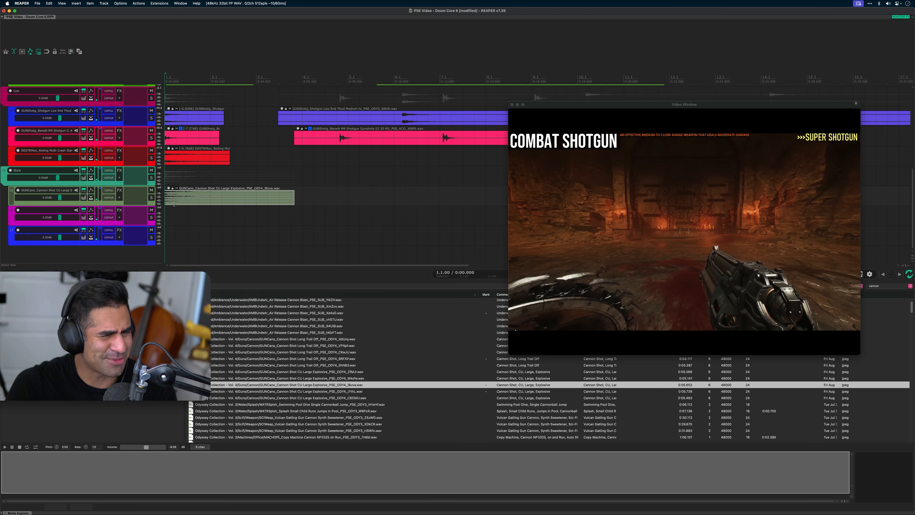
left_click(186, 218)
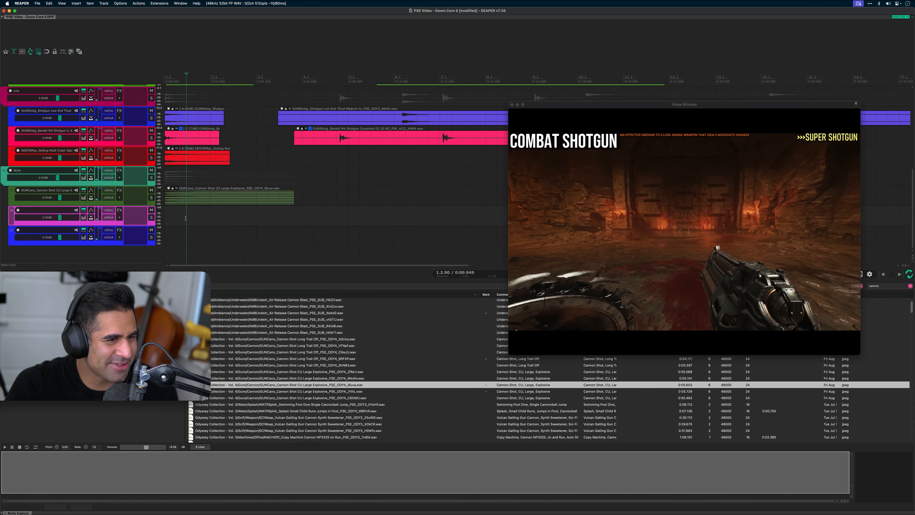
key("Home")
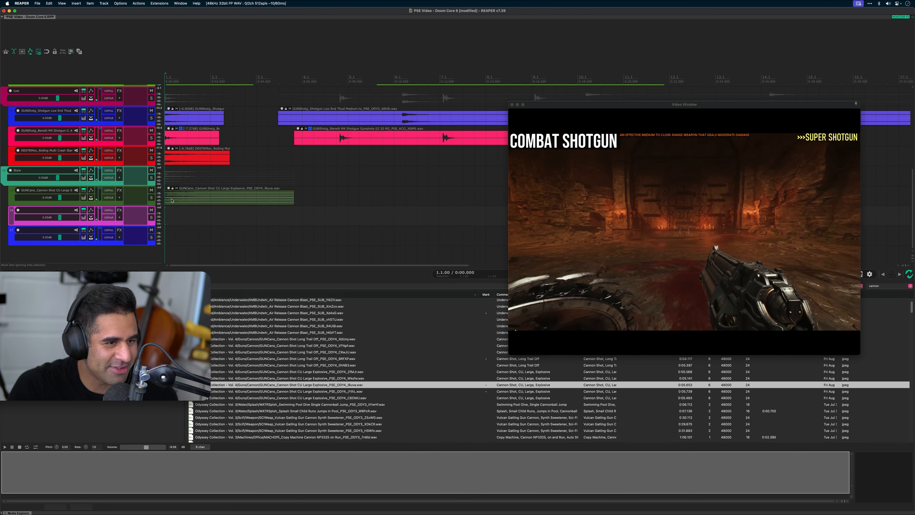
key("space")
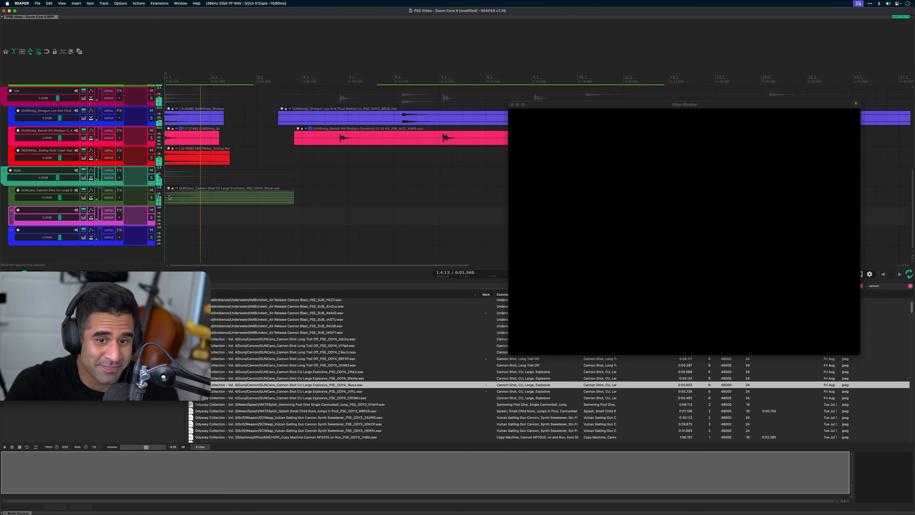
key("space")
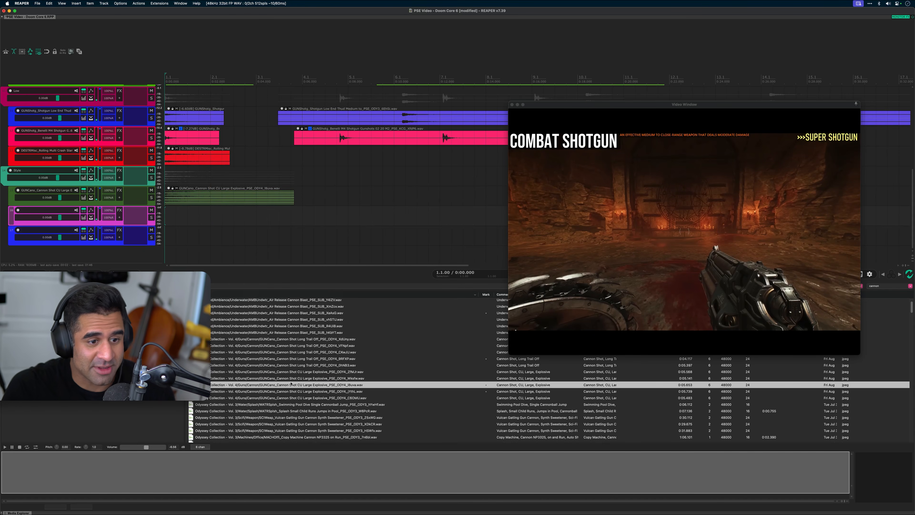
Compare the Wksfw and l8uva cannon recordings and delete the cannon clip from Style's first child track
left_click(292, 384)
left_click(291, 378)
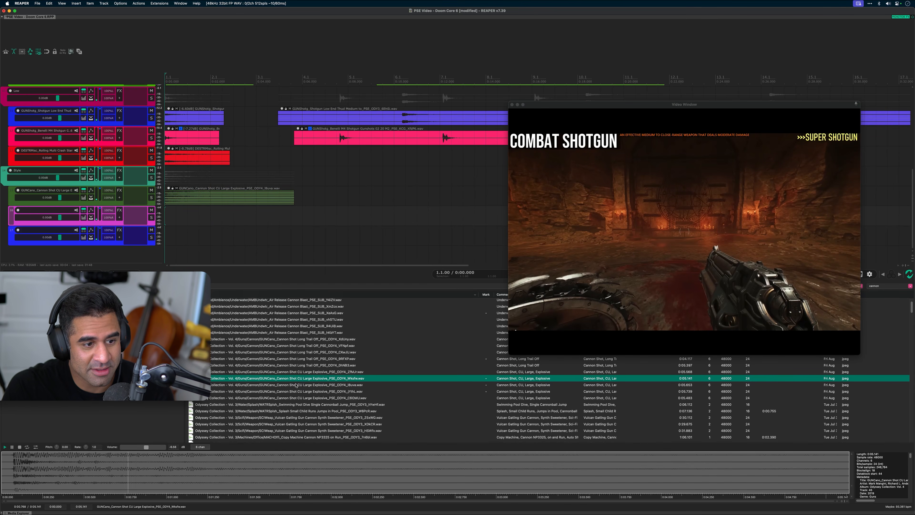
left_click(296, 386)
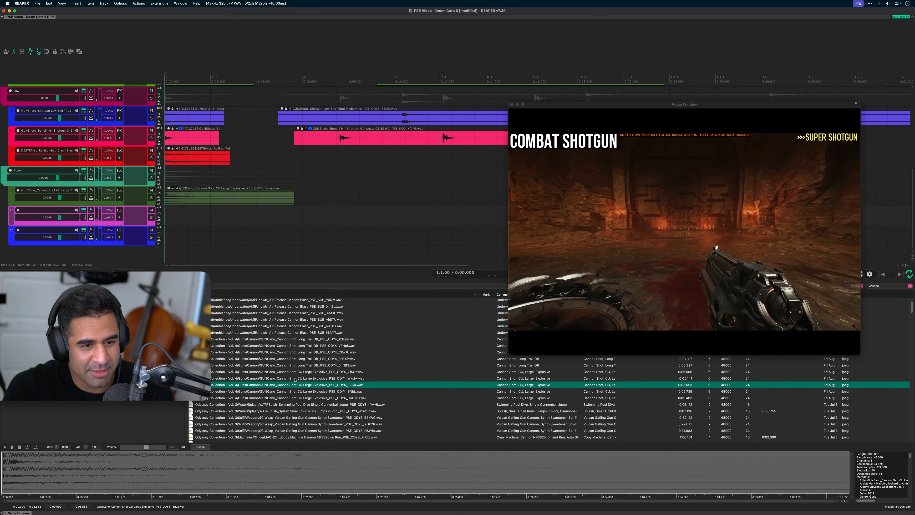
left_click(202, 188)
key("Delete")
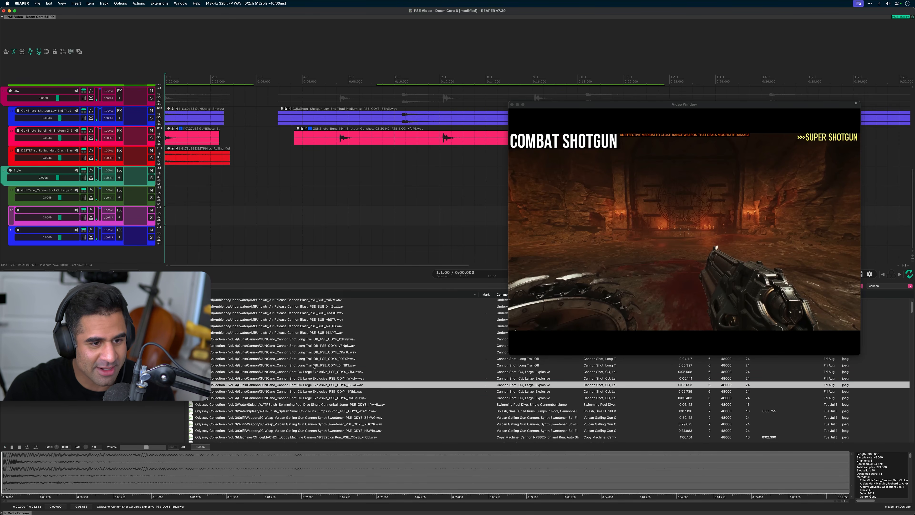
Audition the CU Large Explosive cannon recordings, place the C6OMU file at the start of Style's first child track, and play the mix
left_click(353, 374)
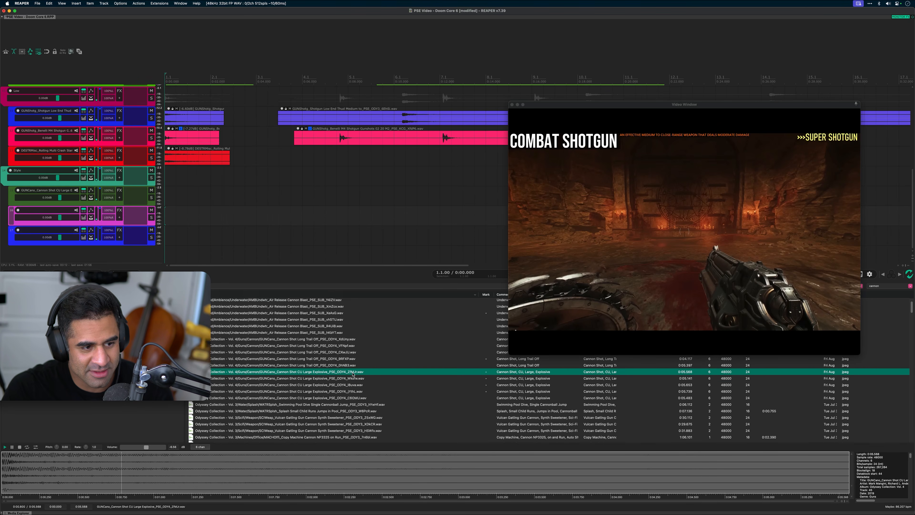
left_click(355, 385)
left_click(358, 397)
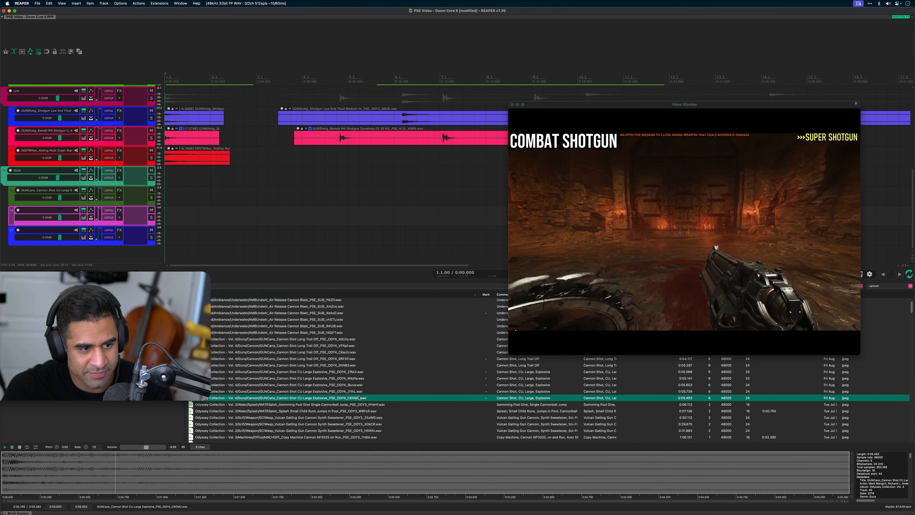
left_click_drag(351, 397, 162, 200)
key("space")
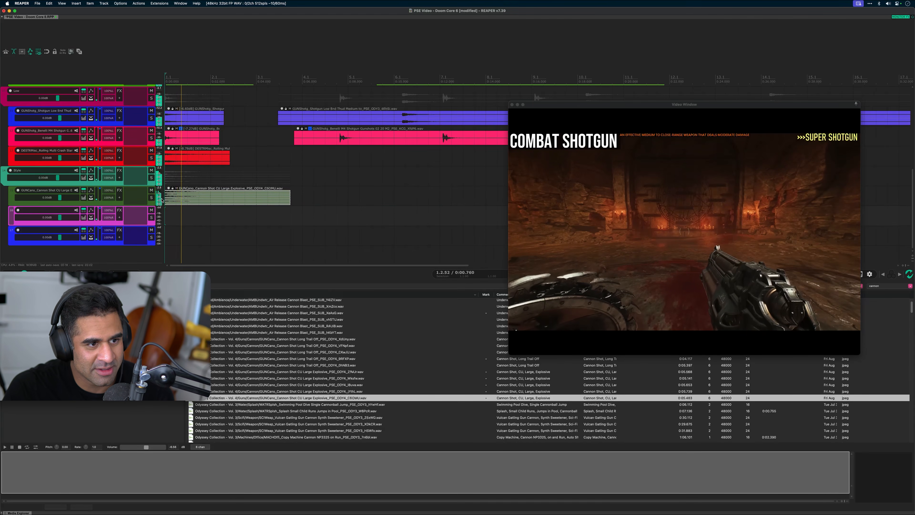
key("space")
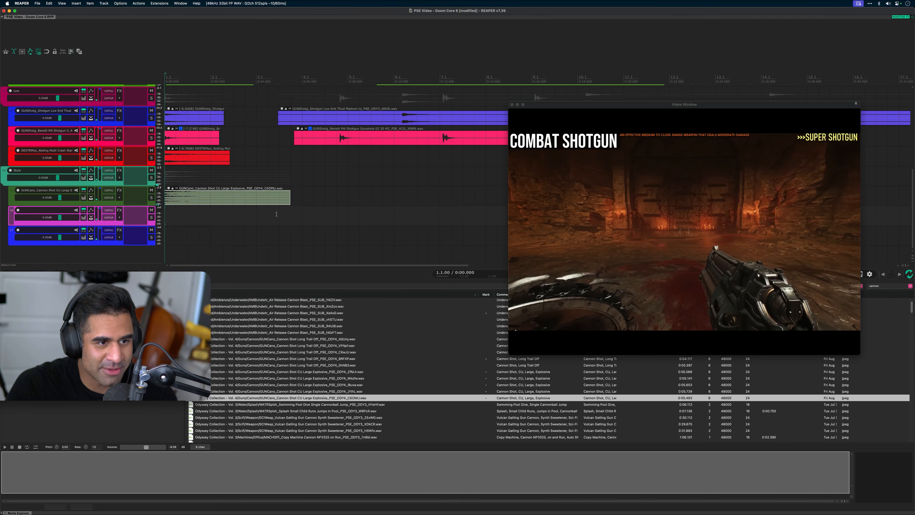
key("space")
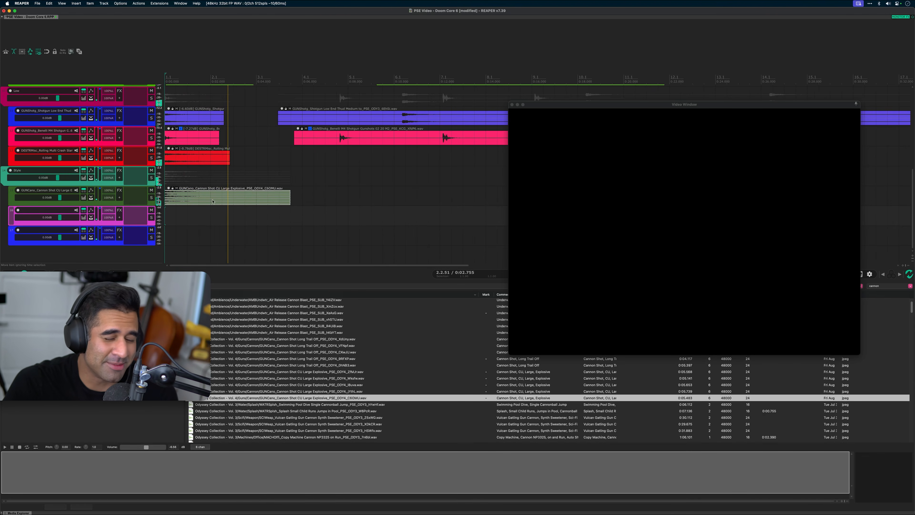
key("space")
Solo the 12 Gauge Shotgun mechanism track in the High folder, listen to its first clip, and unsolo the track
scroll(328, 396, "down", 10)
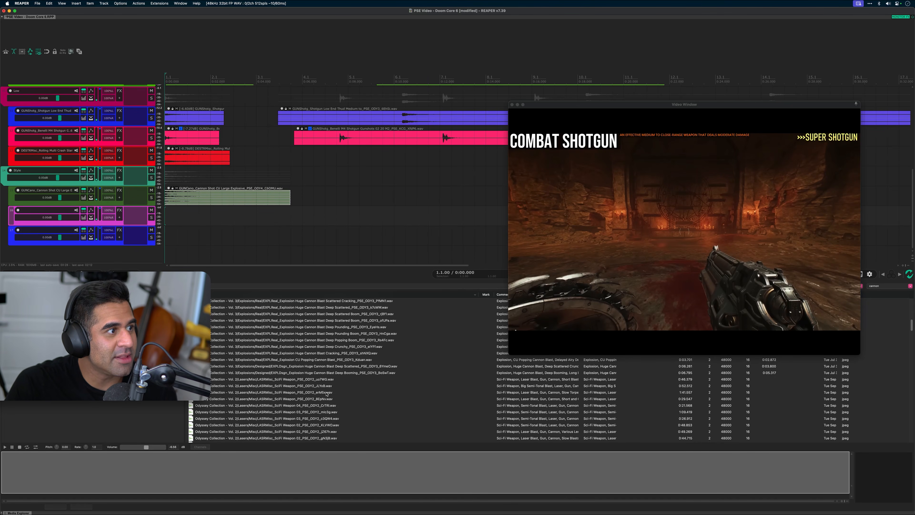
left_click(199, 218)
key("w")
scroll(187, 179, "up", 7)
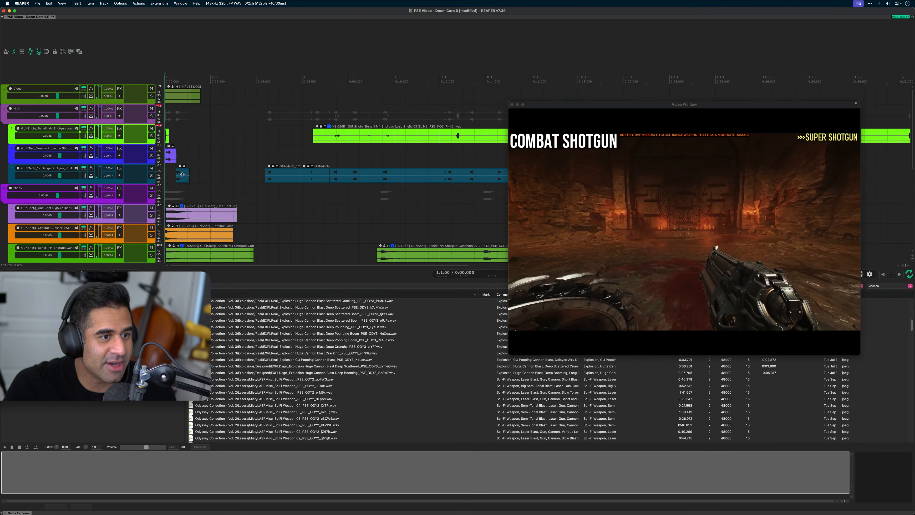
left_click(179, 175)
key("space")
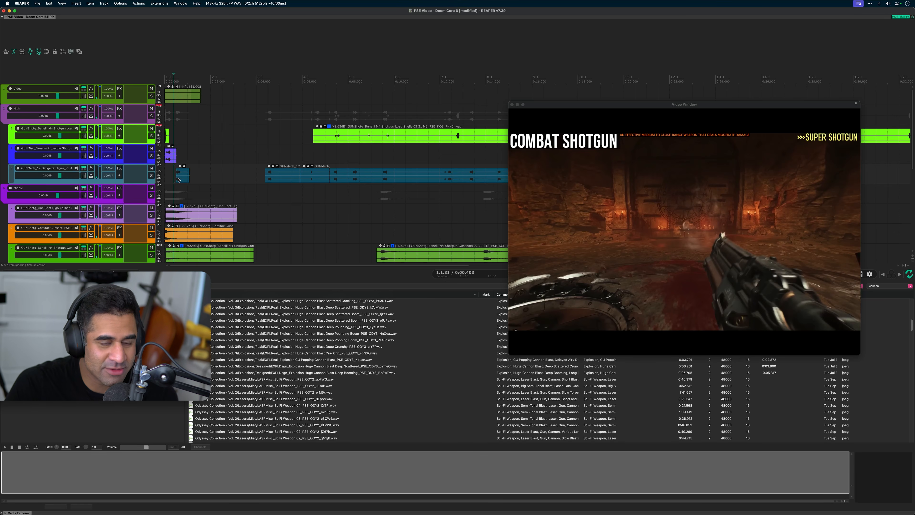
key("F6")
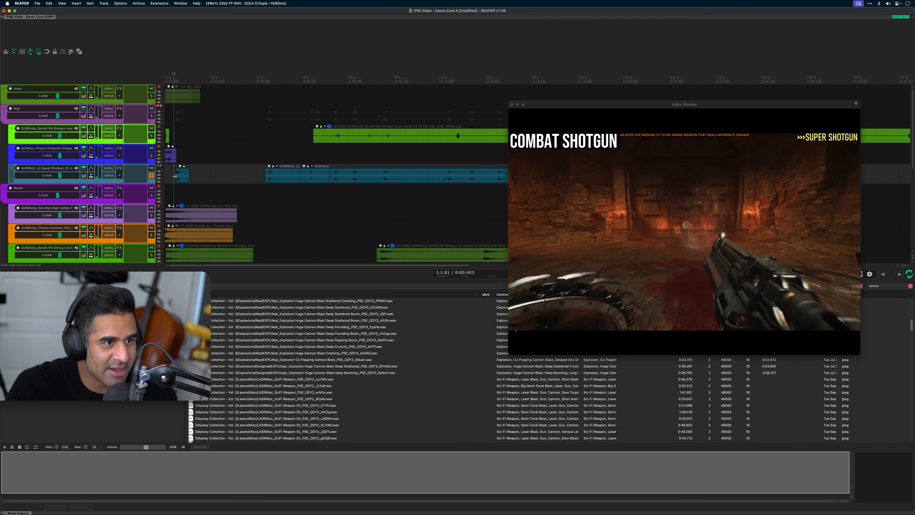
key("space")
key("space")
key("space")
key("space")
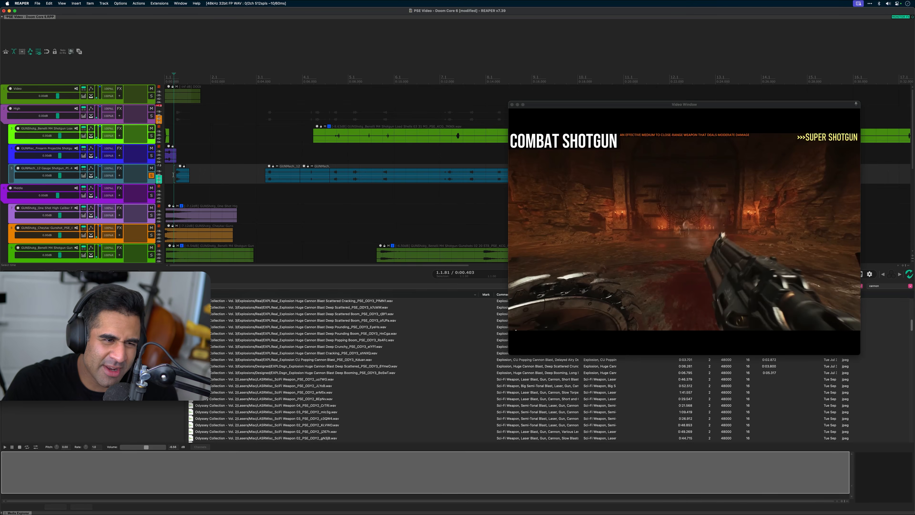
key("F6")
Search the sound library for mechanics and audition recordings among the Quantum Mechanics SciFi and Foley Metal Clank Clunks files
scroll(173, 175, "down", 6)
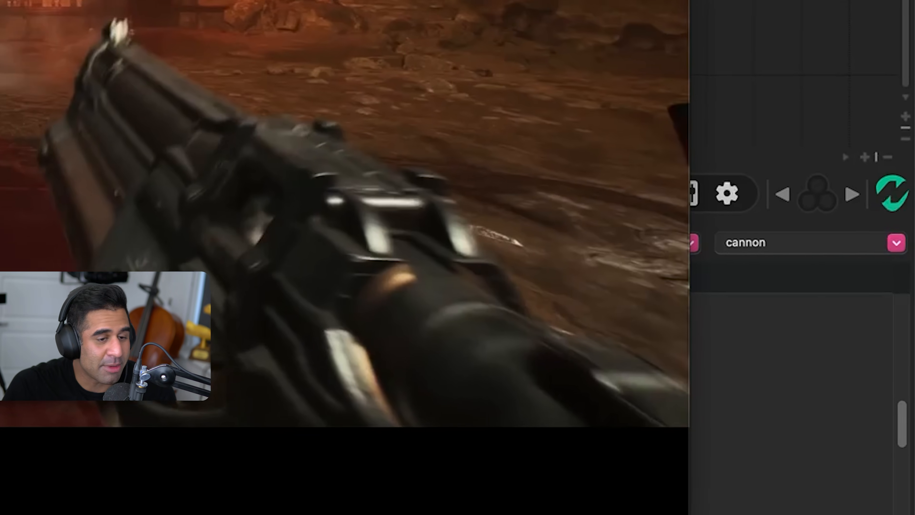
left_click(807, 244)
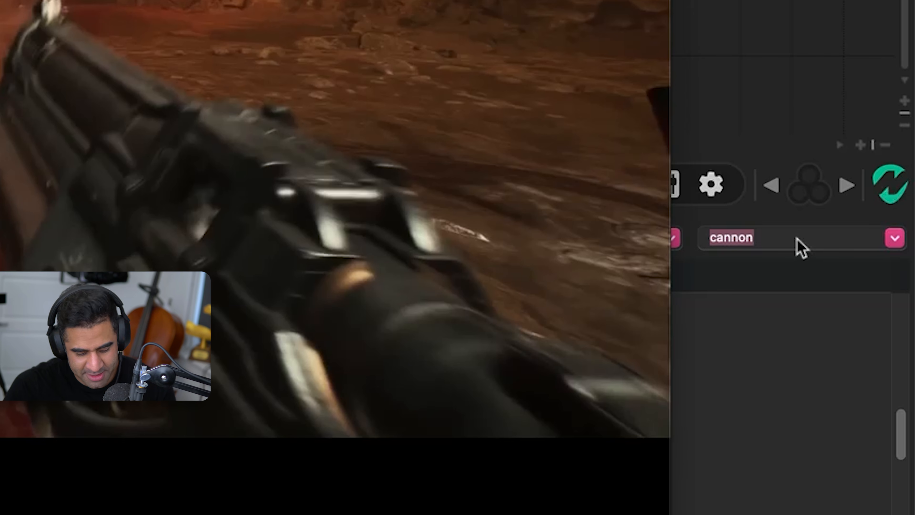
type("mechanics")
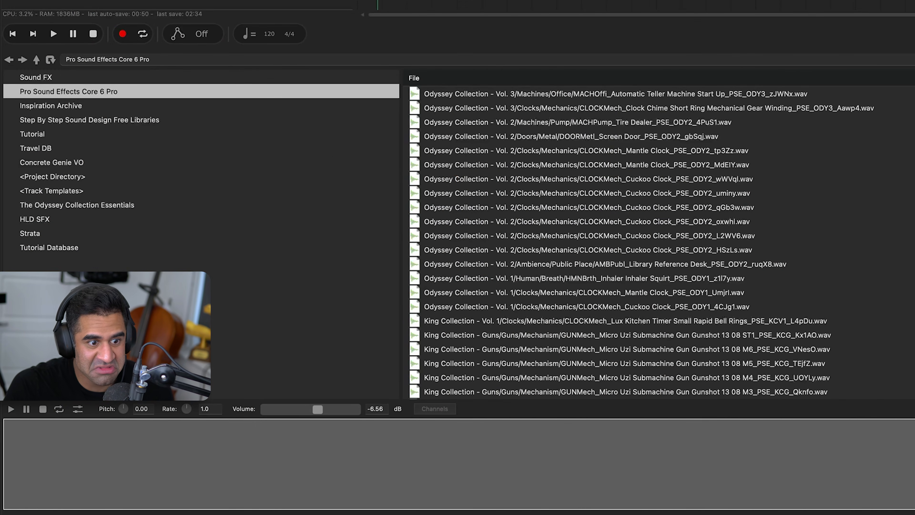
left_click(587, 194)
scroll(858, 223, "down", 15)
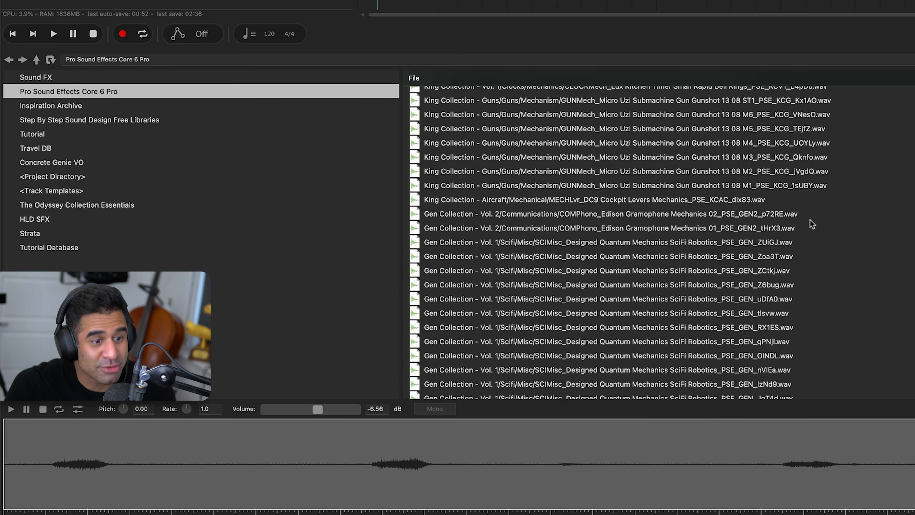
left_click(809, 219)
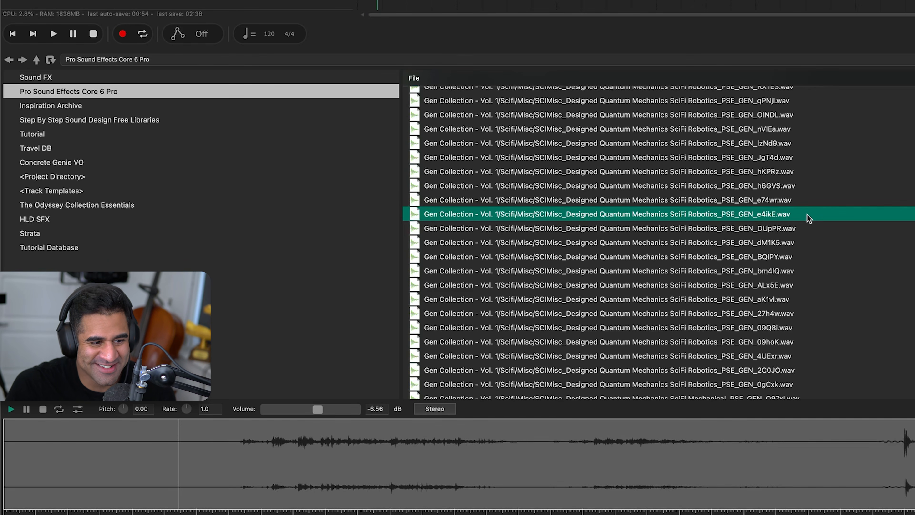
scroll(807, 215, "down", 5)
left_click(807, 215)
scroll(807, 215, "down", 5)
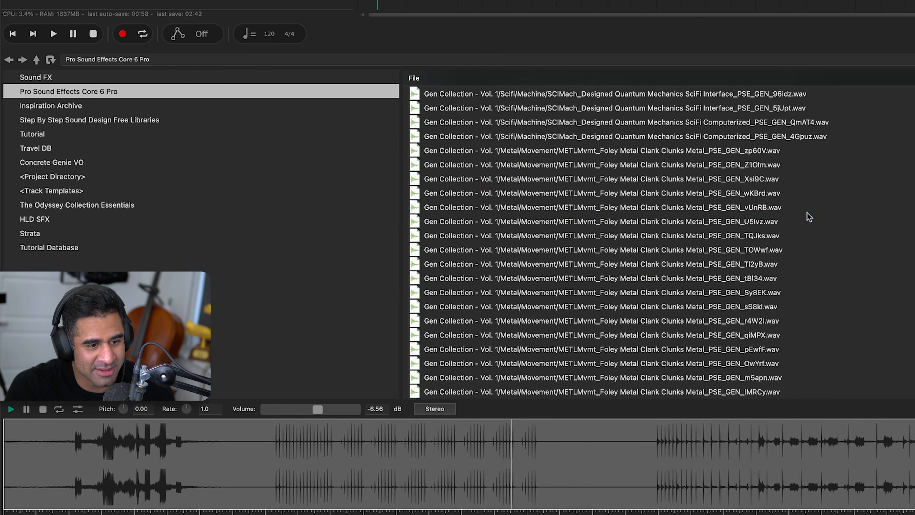
left_click(807, 213)
scroll(807, 213, "down", 5)
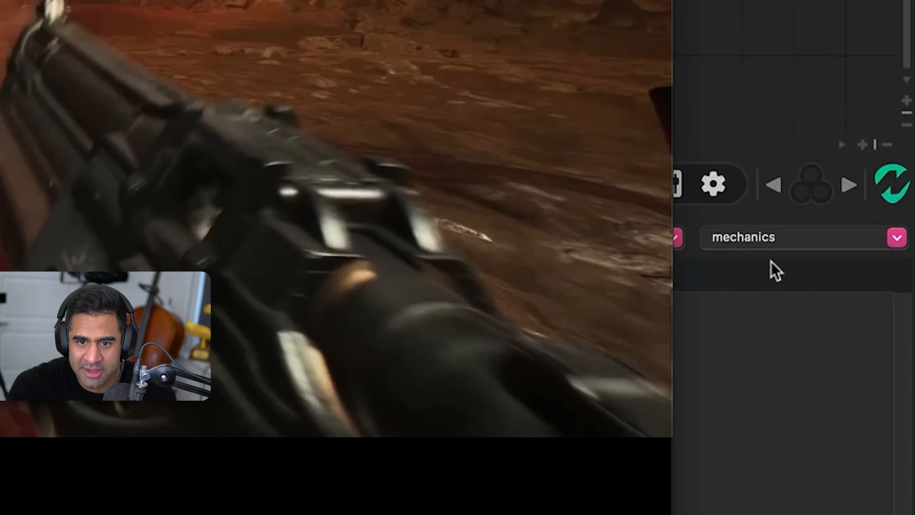
Search the sound library for metal clank and audition recordings among the Abandoned Prison Cell Door and Metal Impacts Clunk Clank files
left_click(773, 250)
type("metal a")
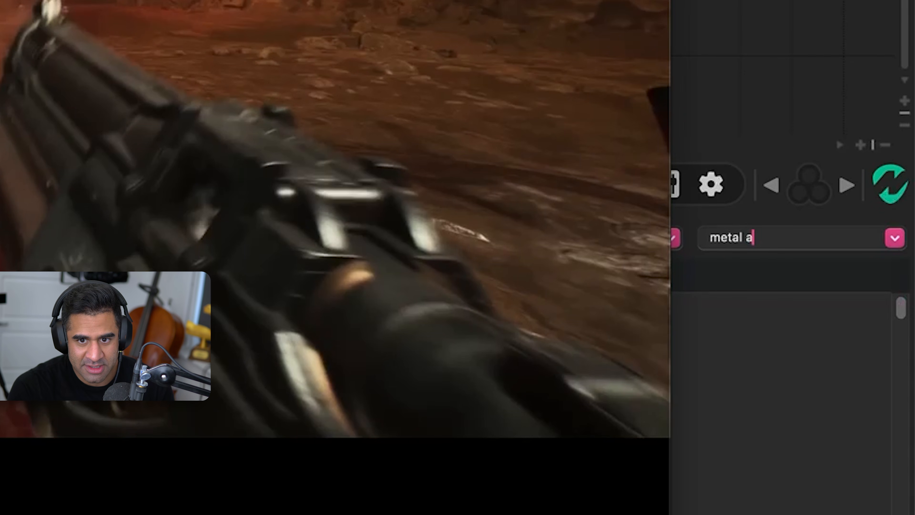
key("BackSpace")
type("clank")
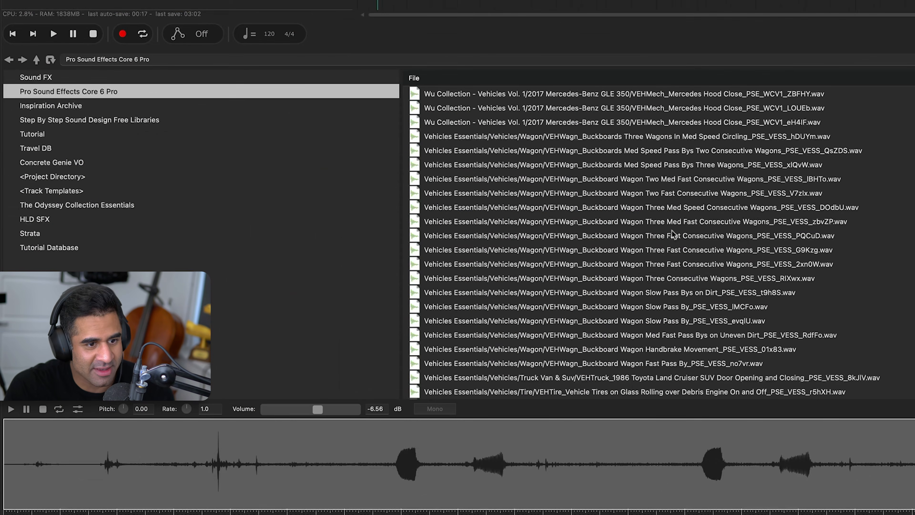
left_click(673, 235)
scroll(672, 252, "down", 15)
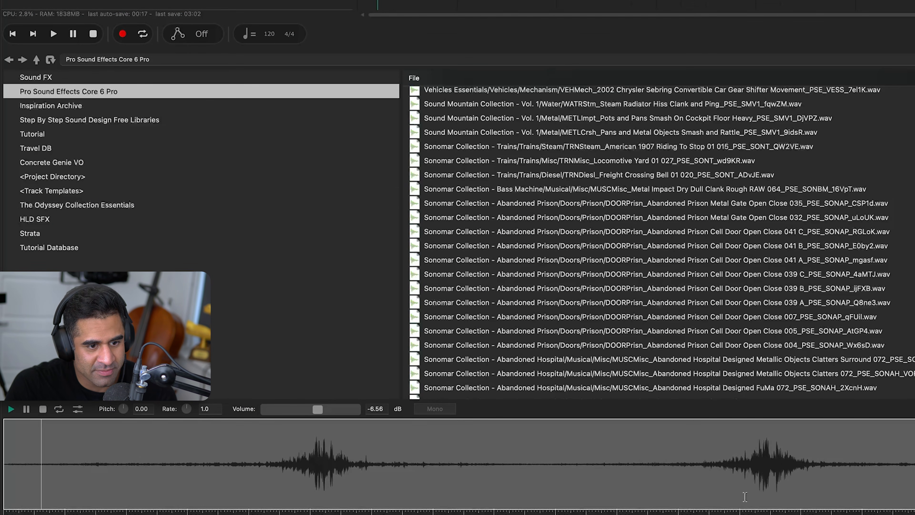
left_click(758, 276)
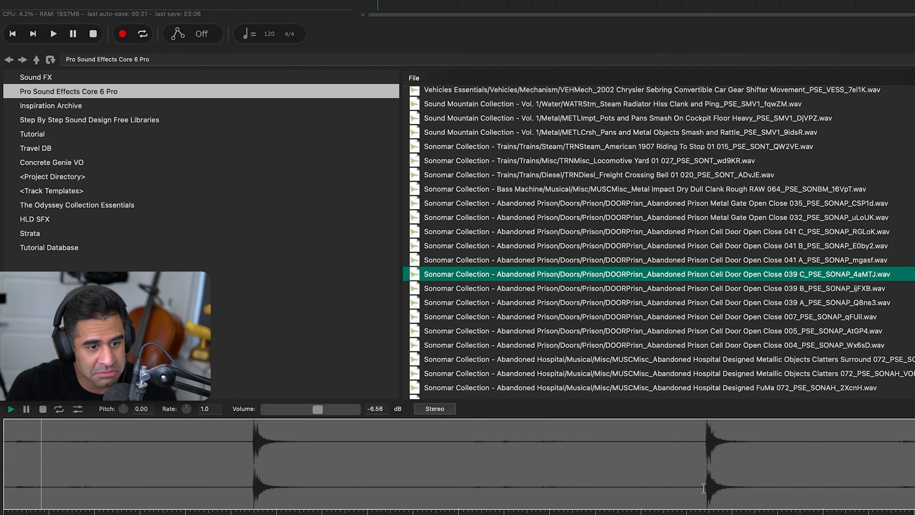
left_click(789, 261)
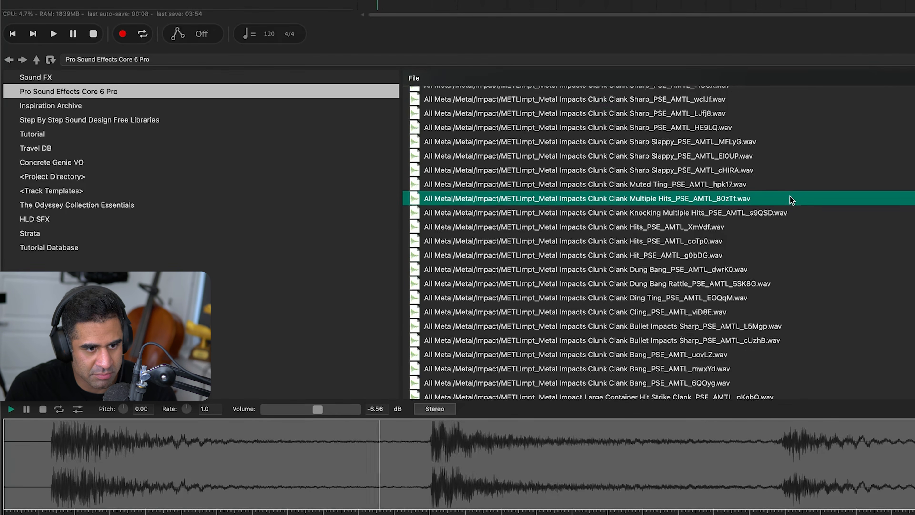
scroll(792, 200, "down", 10)
scroll(792, 200, "down", 10)
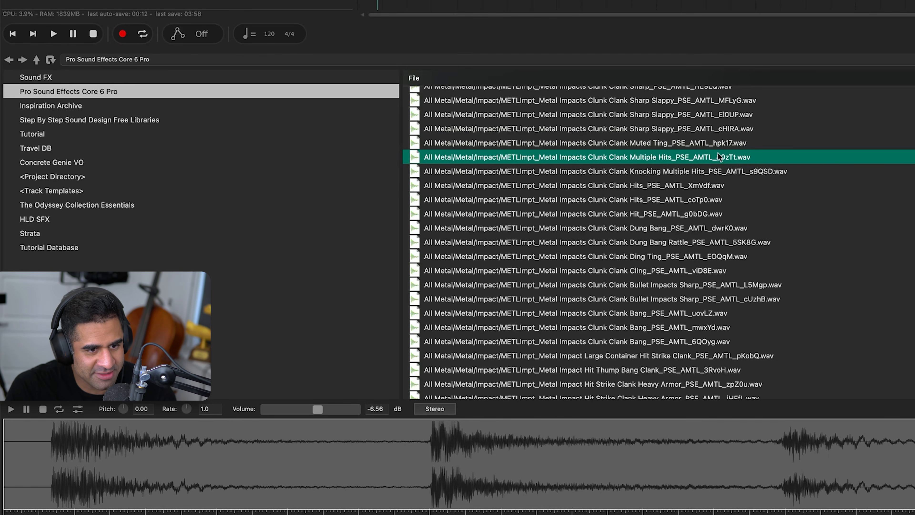
Place the Metal Impacts Clunk Clank Multiple Hits file on Style's second child track and split it just before the second hit
left_click_drag(720, 157, 377, 369)
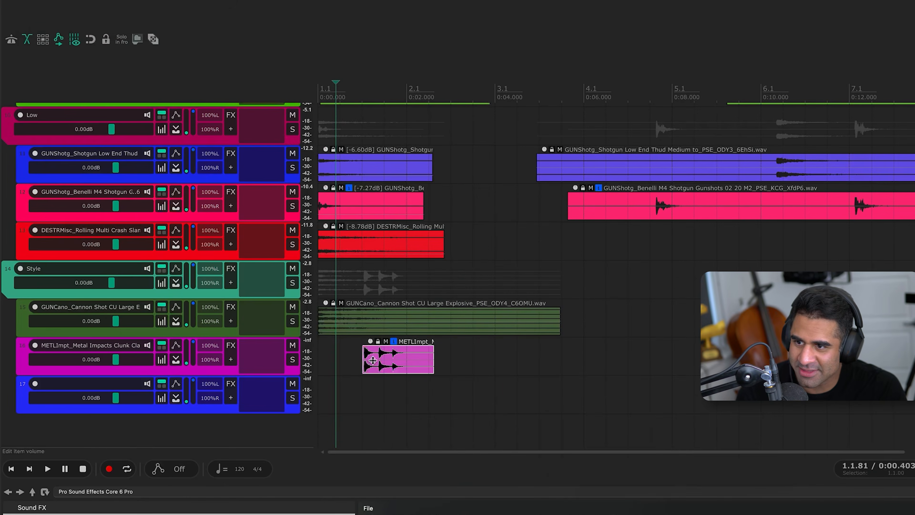
scroll(365, 368, "up", 6)
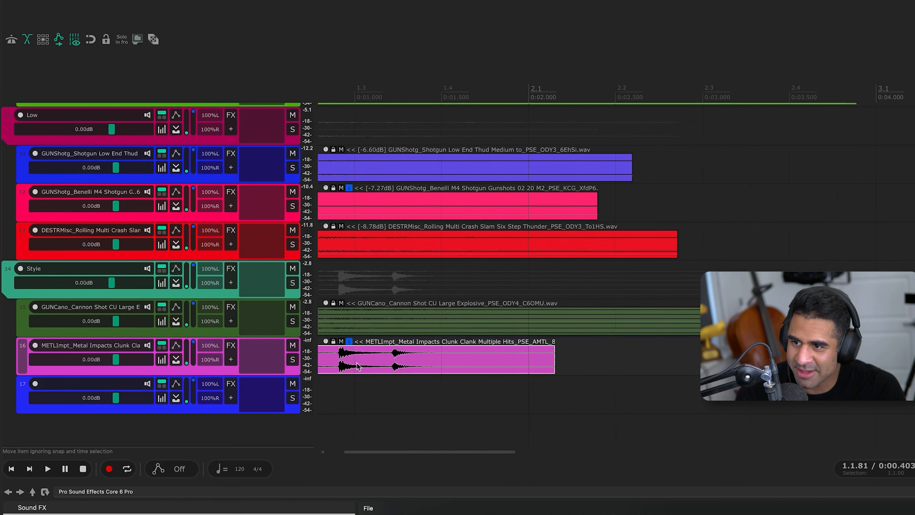
scroll(358, 366, "left", 2)
left_click(384, 356)
key("s")
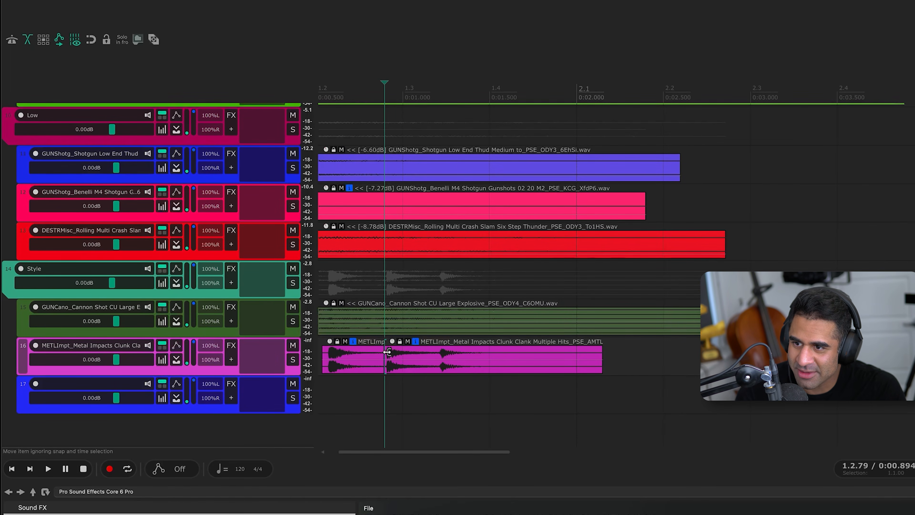
Lower both Metal Impacts pieces to -7.60 dB, solo their track and listen to the hits
left_click_drag(321, 360, 593, 393)
left_click_drag(332, 346, 329, 377)
key("F6")
key("space")
key("space")
key("space")
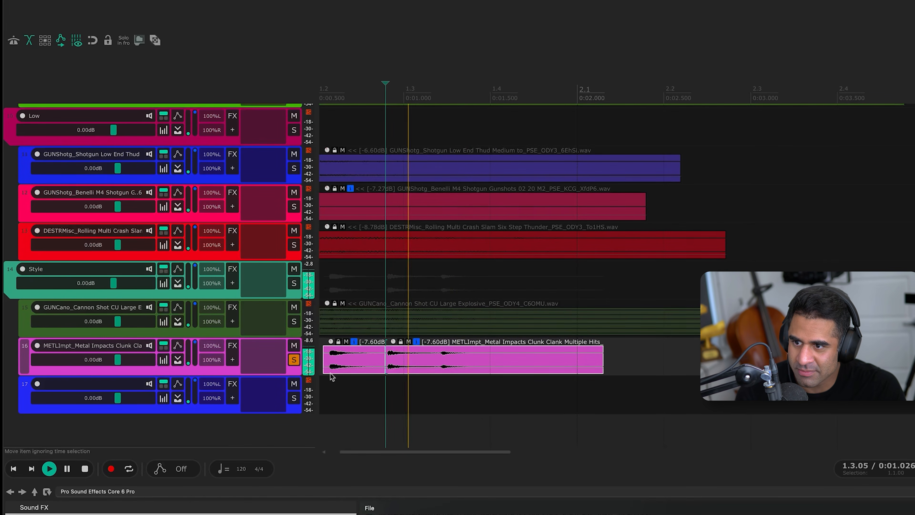
left_click(328, 391)
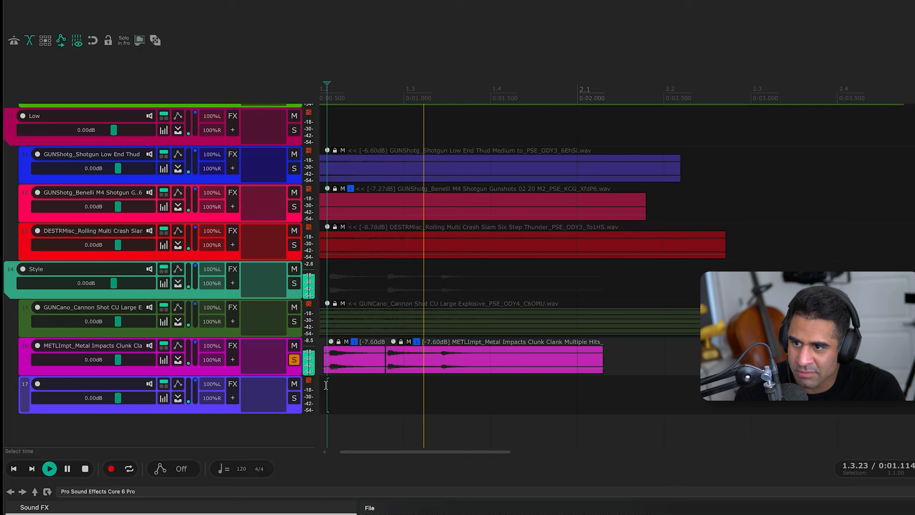
key("space")
Move the second Metal Impacts piece away to about 2.5 seconds, and trim the silence before the first piece's hit
left_click_drag(440, 371, 719, 363)
left_click(361, 361)
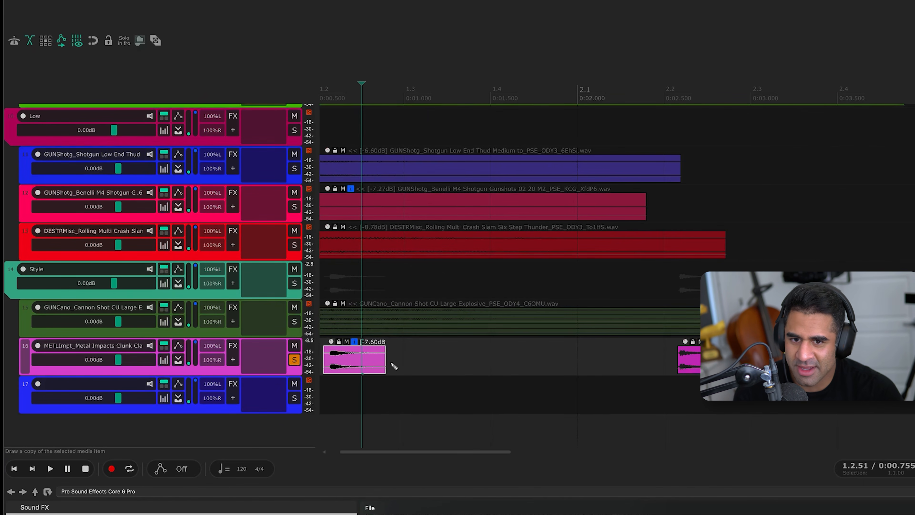
key("super+Right")
key("super+Right")
key("super+Right")
key("super+Right")
key("super+Right")
key("super+Right")
key("super+Right")
key("super+Right")
key("super+Right")
key("super+Right")
key("super+Right")
key("super+Right")
key("super+Right")
key("super+Right")
key("super+Right")
key("super+Right")
key("super+Right")
key("super+Right")
key("super+Right")
key("super+Left")
key("super+Left")
key("super+Left")
key("super+Left")
key("super+Left")
key("super+Left")
key("super+Left")
key("super+Left")
key("super+Left")
key("super+Left")
key("super+Left")
key("super+Left")
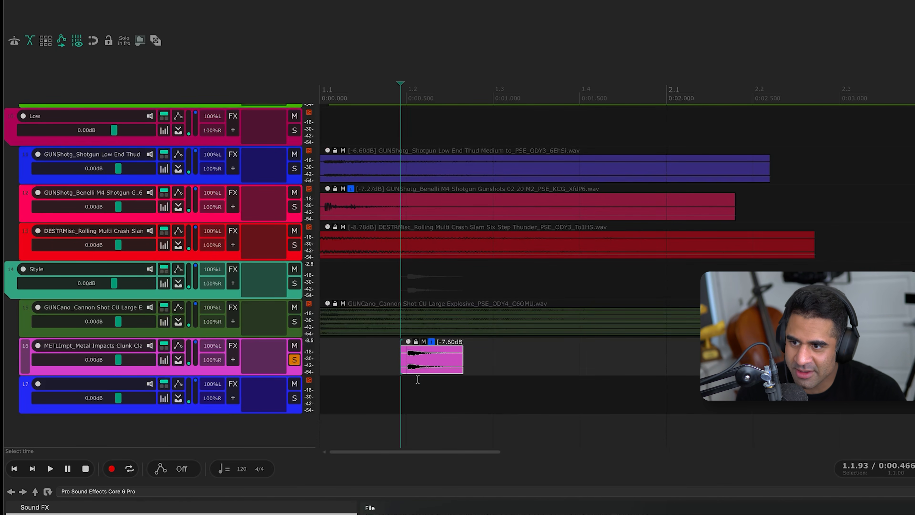
left_click_drag(401, 369, 408, 371)
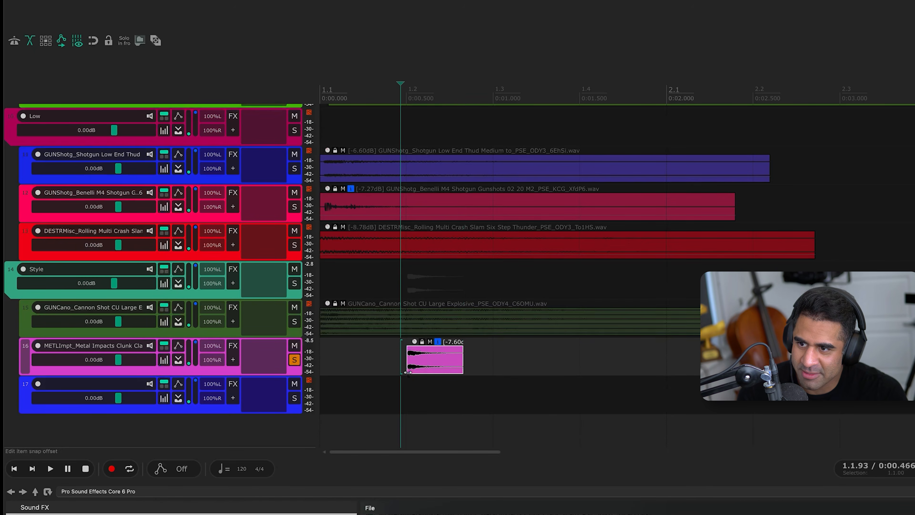
Nudge the trimmed Metal Impacts clip to start at about 0.47 seconds in sync with the video, and play from the beginning
key("super+Left")
key("super+Left")
key("super+Left")
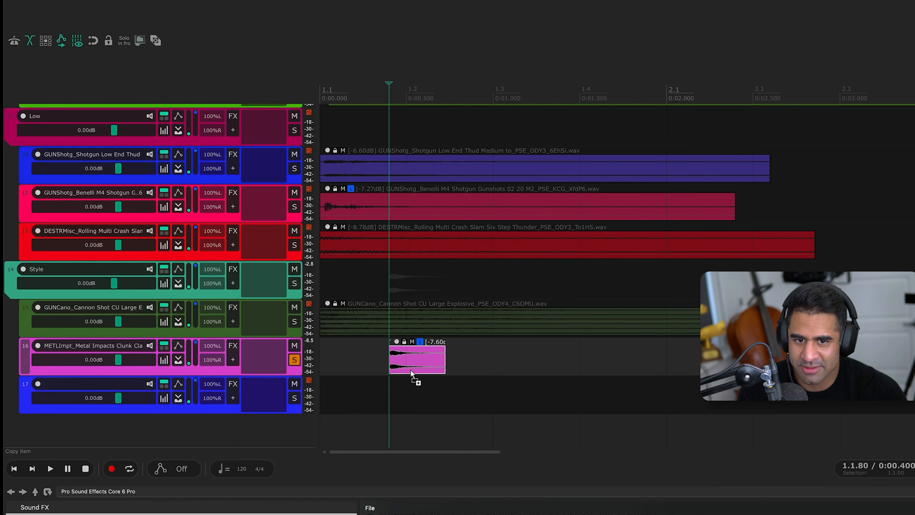
key("super+Right")
key("super+Right")
key("super+Right")
key("super+Left")
key("Home")
key("space")
key("space")
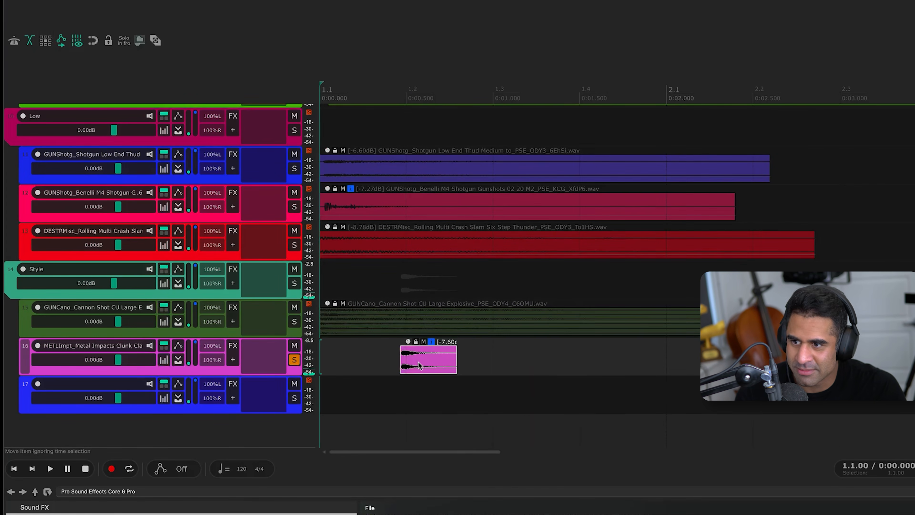
Unsolo the Metal Impacts track, add a short fade-out to its clip and play the full mix
left_click(294, 360)
left_click_drag(455, 348, 448, 347)
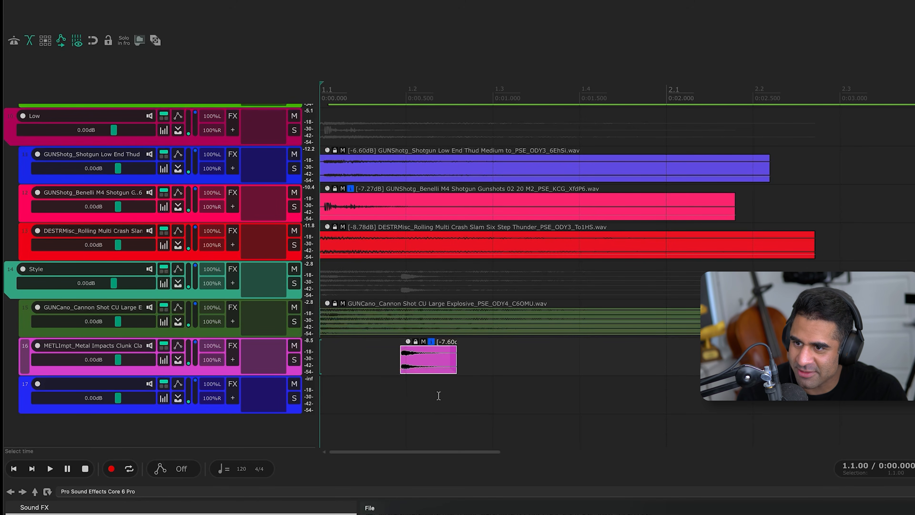
key("space")
Raise the short Metal Impacts clip's volume to -4.20 dB and play the mix from the beginning
key("space")
key("space")
key("space")
left_click(394, 367)
key("F6")
key("F6")
left_click_drag(407, 349, 407, 322)
key("Home")
key("space")
key("space")
key("space")
key("space")
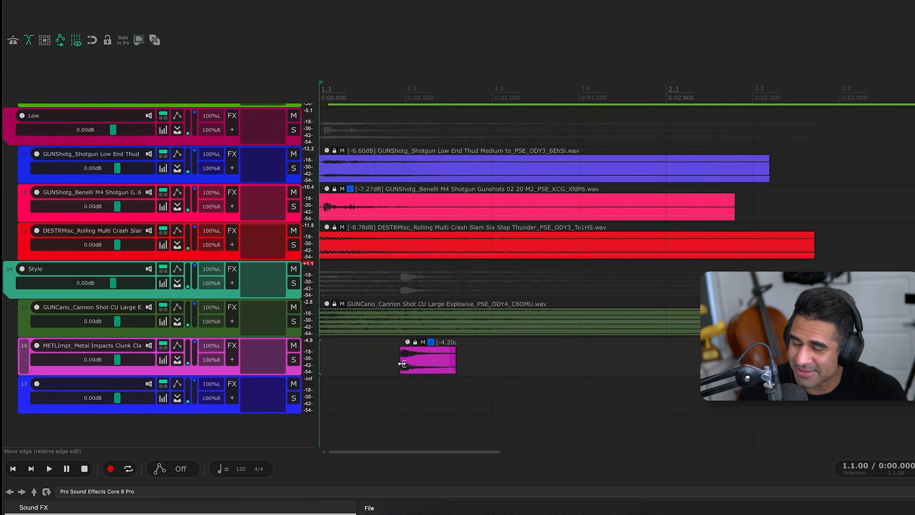
Set the 12 Gauge Shotgun mechanism clip in the High folder to -3.20 dB and play the mix
scroll(403, 368, "up", 5)
scroll(402, 367, "up", 1)
left_click_drag(414, 262, 418, 282)
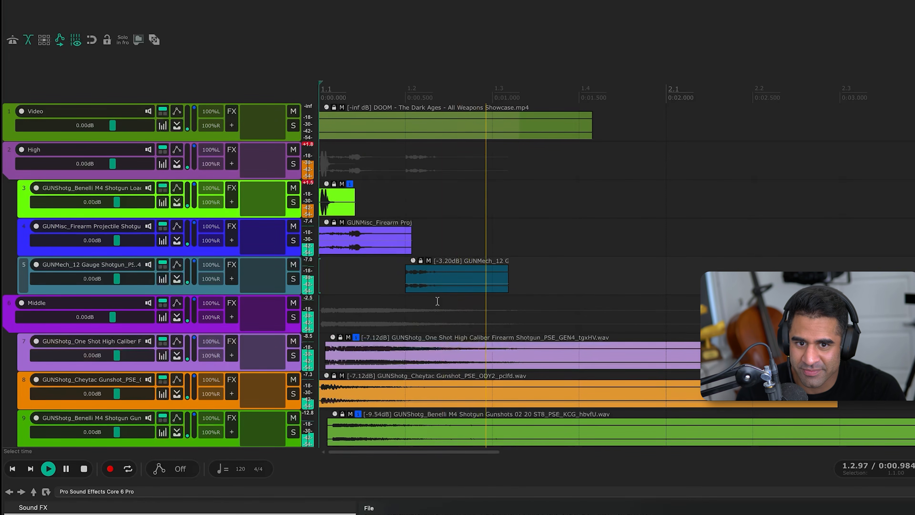
key("space")
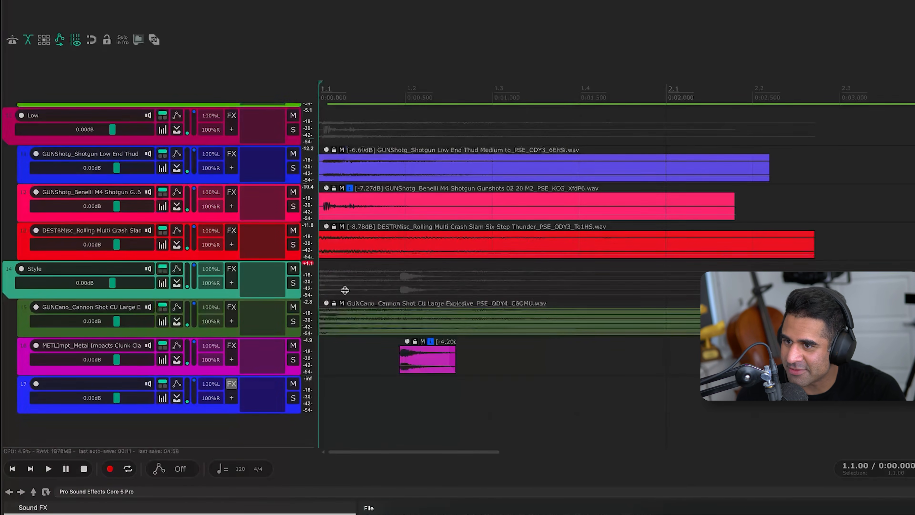
scroll(468, 252, "up", 3)
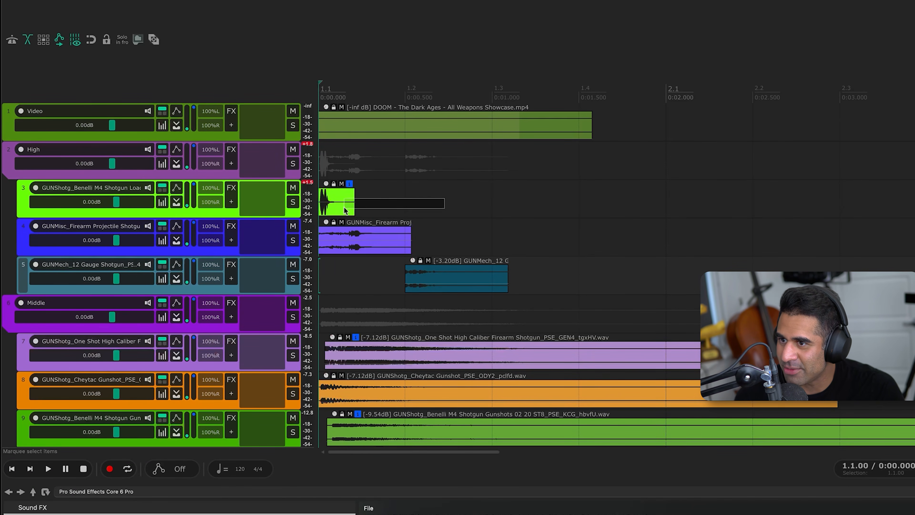
scroll(381, 257, "down", 5)
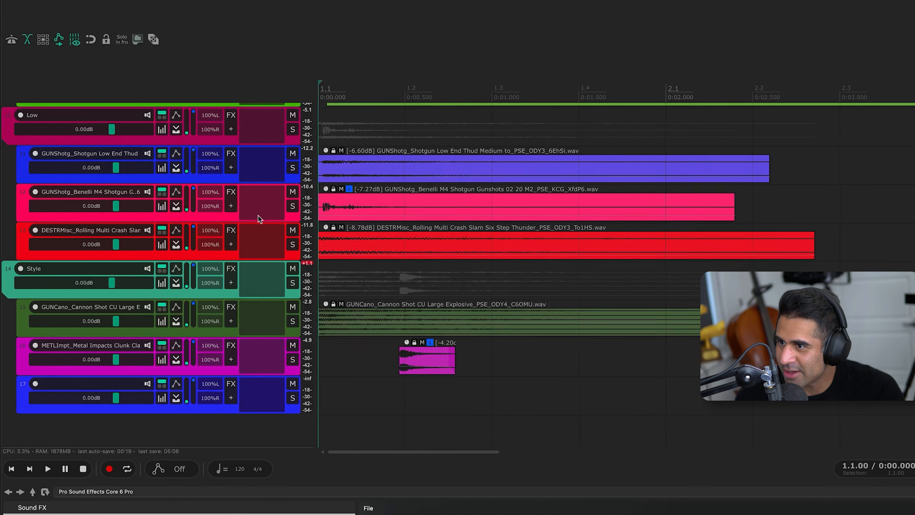
scroll(252, 217, "up", 6)
scroll(231, 230, "up", 4)
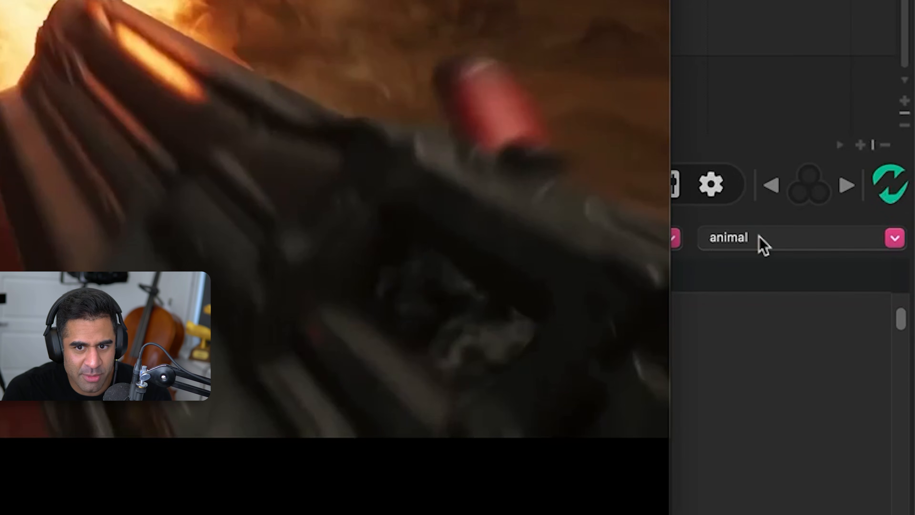
Search the sound library for lion and audition the Mustang Stallion, Lion Roar Painful Bellows and Lion Roar Short Blast recordings
left_click(760, 239)
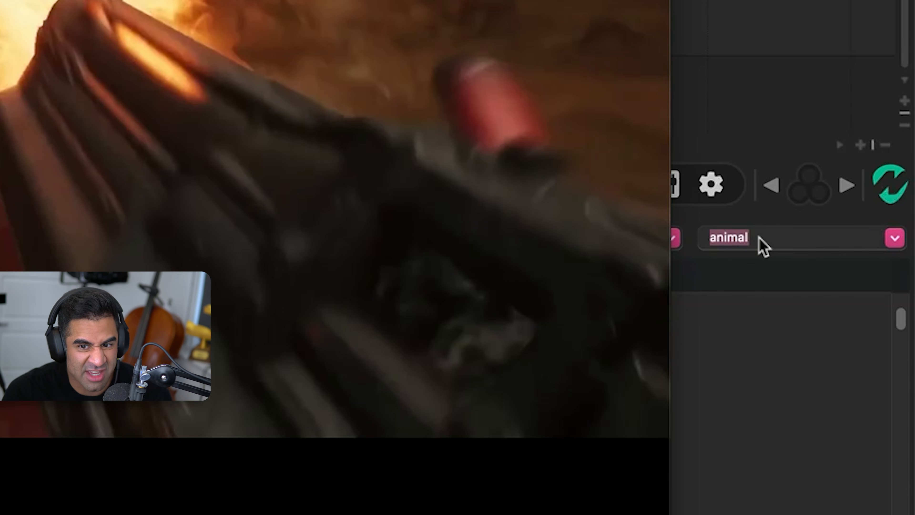
type("lion")
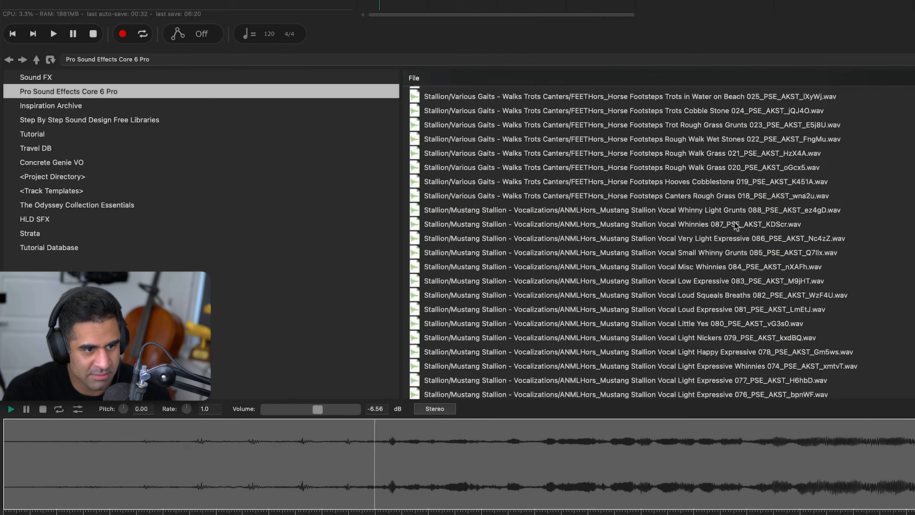
left_click(735, 222)
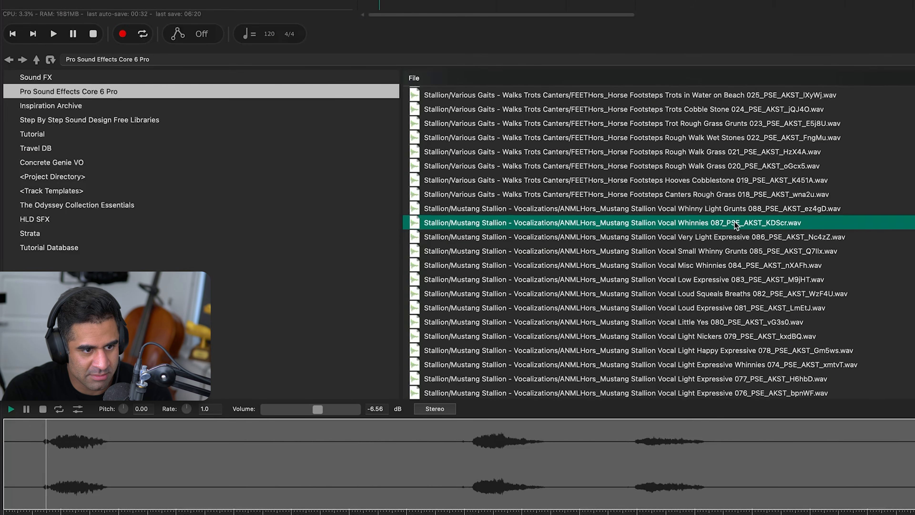
scroll(735, 222, "down", 10)
left_click(736, 223)
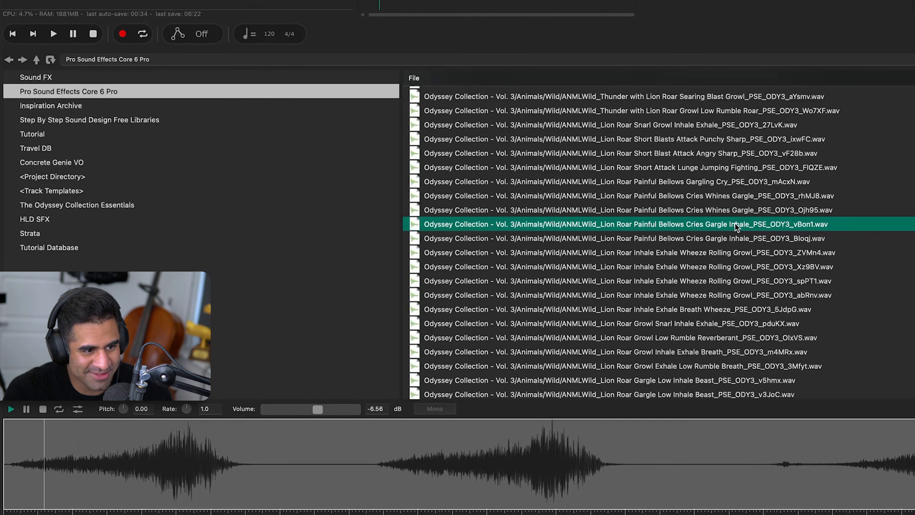
left_click(724, 153)
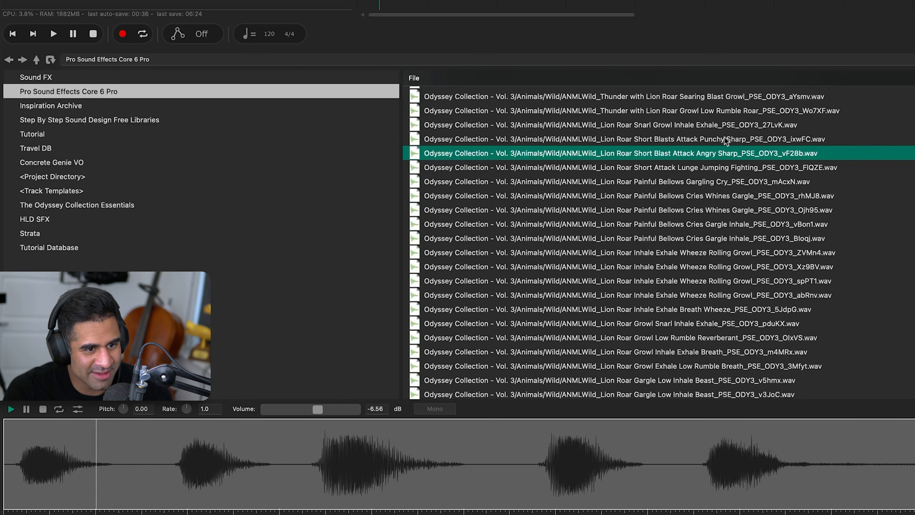
Place the Lion Roar Short Blast Attack Angry Sharp file on Style's third child track, split it after one roar and delete the remainder
left_click_drag(731, 153, 370, 98)
left_click(316, 235)
key("s")
left_click(359, 233)
key("Delete")
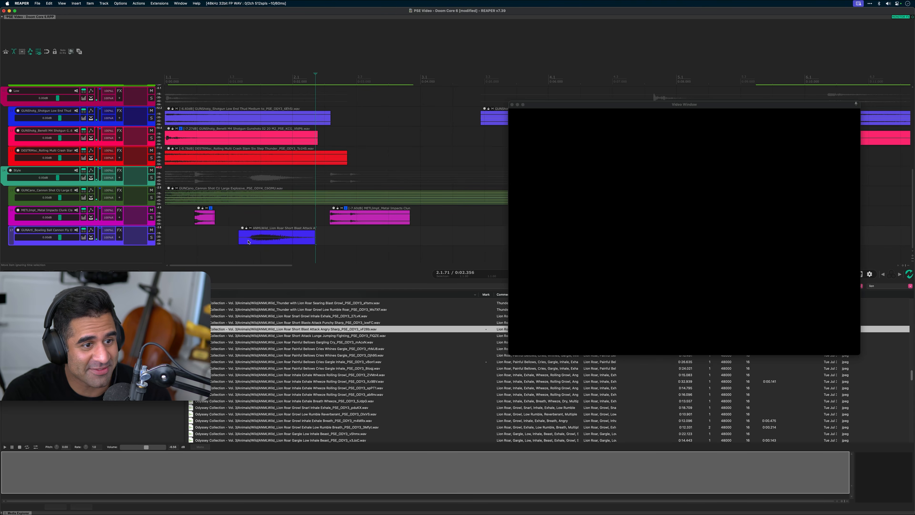
Trim the lion roar's beginning, move the clip to the timeline start at -1.10 dB and play the mix
left_click_drag(239, 241, 251, 244)
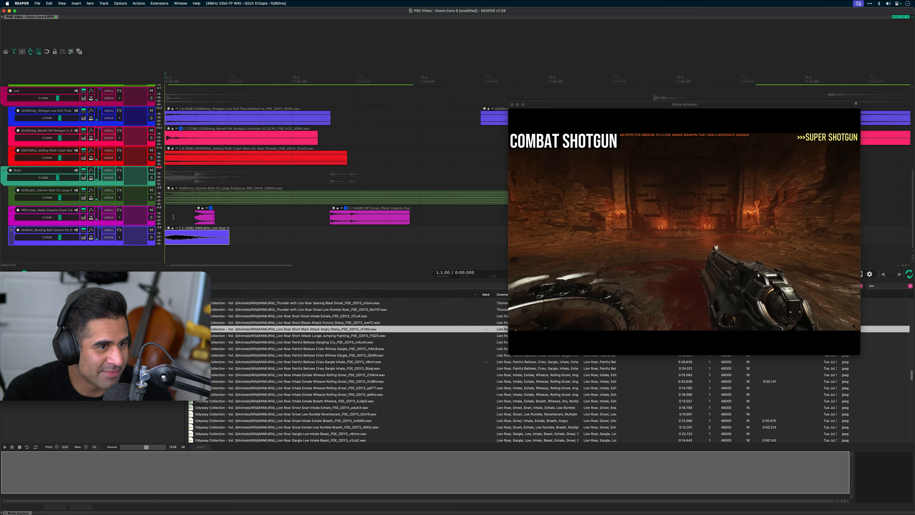
key("space")
key("space")
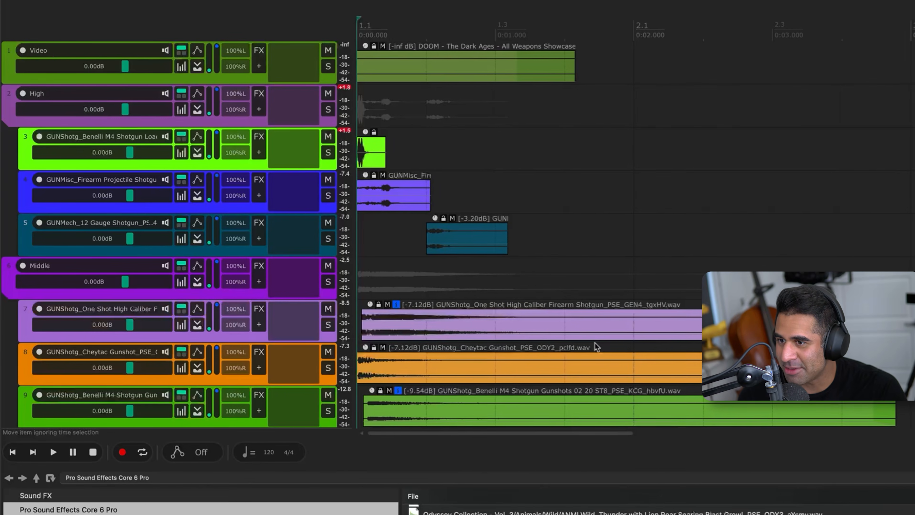
Delete the leftover Metal Impacts piece and shorten the CU Large Explosive cannon clip to end at about 3.1 seconds
scroll(474, 239, "down", 10)
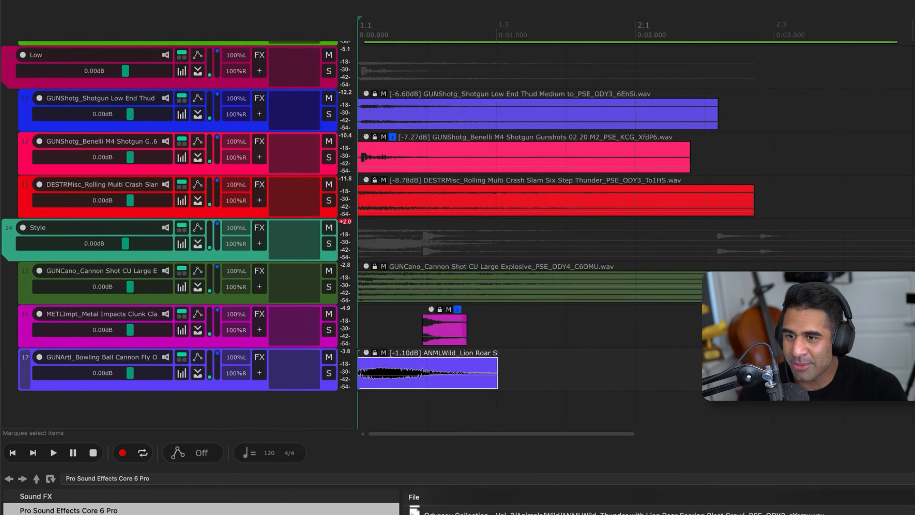
key("Escape")
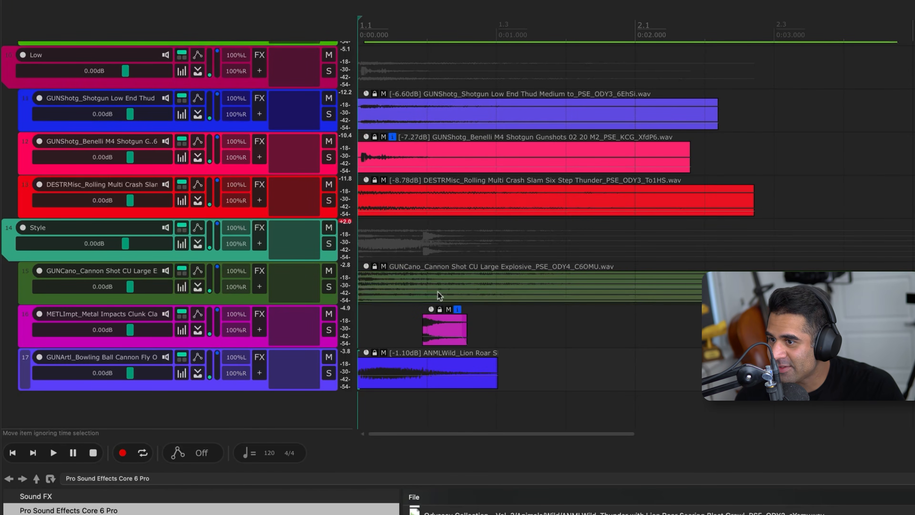
scroll(569, 357, "down", 2)
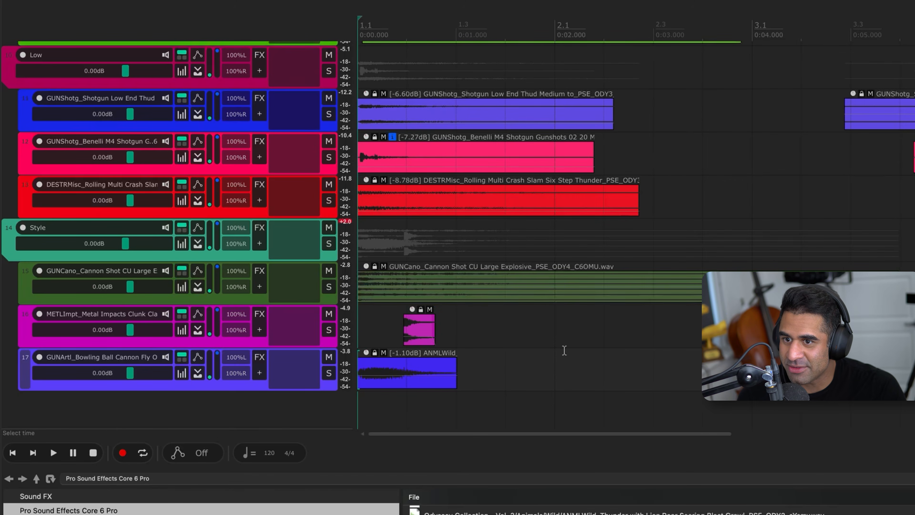
left_click_drag(894, 289, 649, 298)
Shorten the Rolling Multi Crash Slam clip to about 2.2 seconds and the Shotgun Low End Thud clip to about 2.1 seconds with fade-outs
left_click(636, 188)
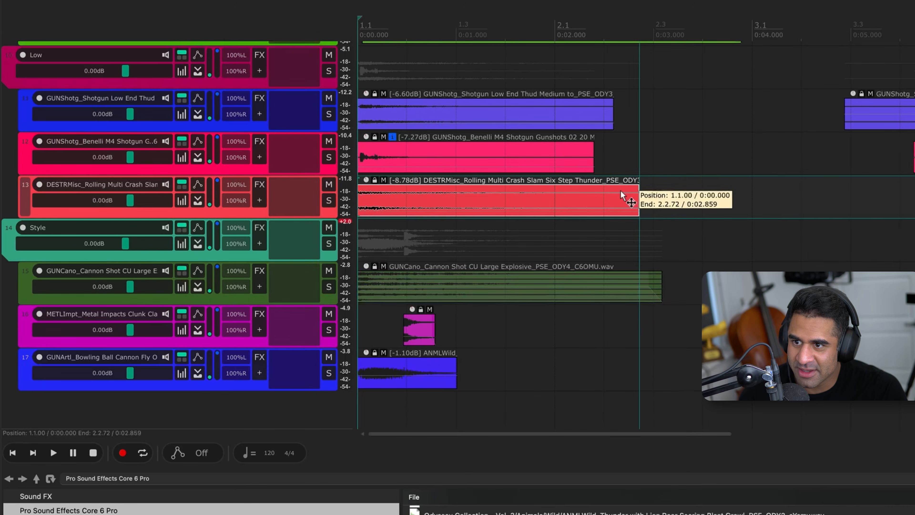
left_click_drag(636, 188, 568, 147)
left_click_drag(614, 118, 550, 114)
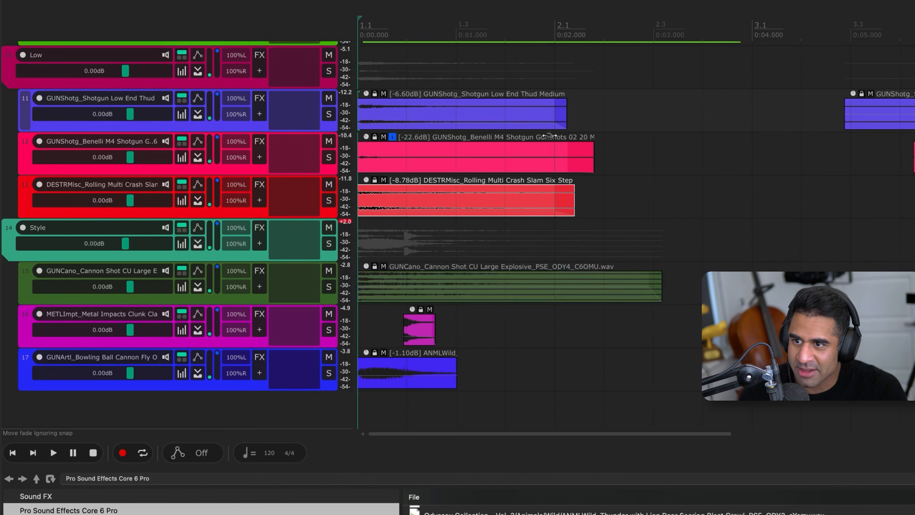
Fade out the lion roar and shorten the Middle clips: Cheytac to about 2.5 s, Benelli M4 to 2.4 s and High Caliber to 1.9 s
left_click_drag(455, 359, 447, 361)
scroll(593, 221, "up", 8)
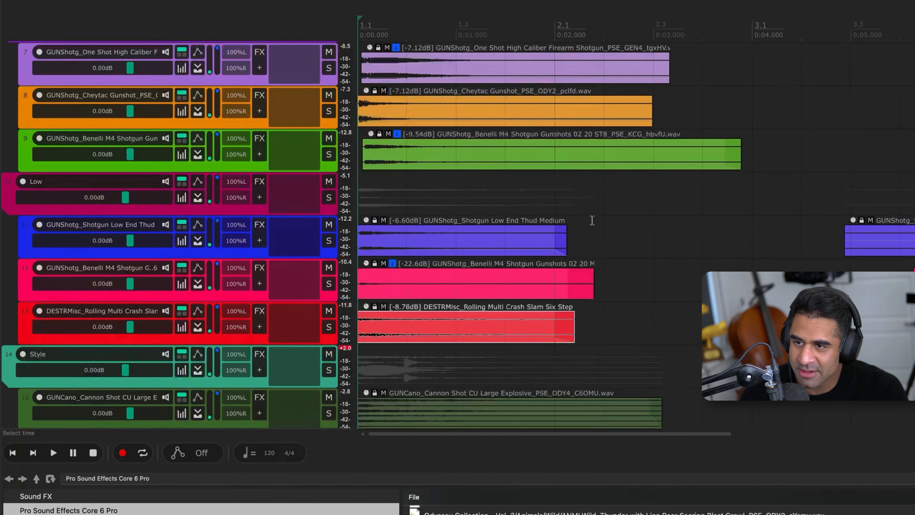
left_click_drag(650, 228, 601, 242)
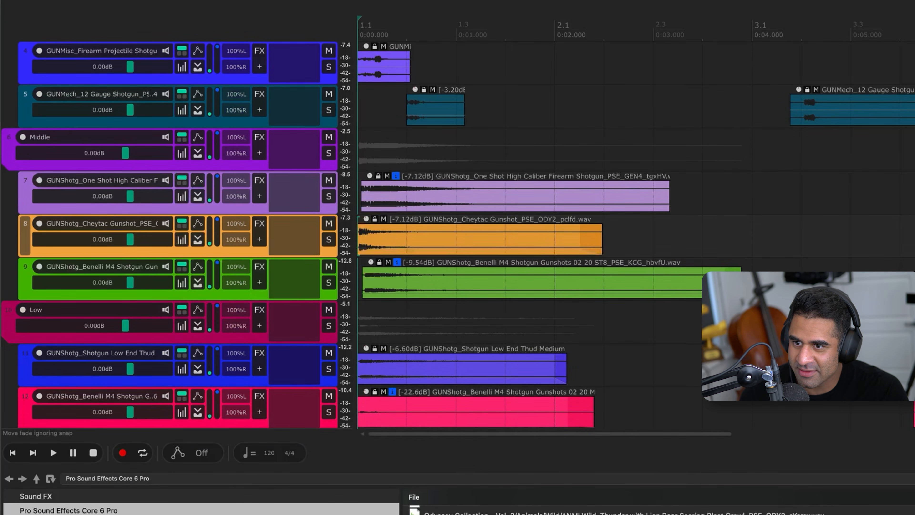
left_click_drag(741, 285, 591, 285)
left_click_drag(669, 201, 545, 201)
Add short fade-outs to the 12 Gauge Shotgun, Firearm Projectile and Benelli M4 Load clips in the High folder
scroll(471, 180, "up", 2)
left_click_drag(462, 186, 448, 185)
left_click_drag(410, 141, 397, 140)
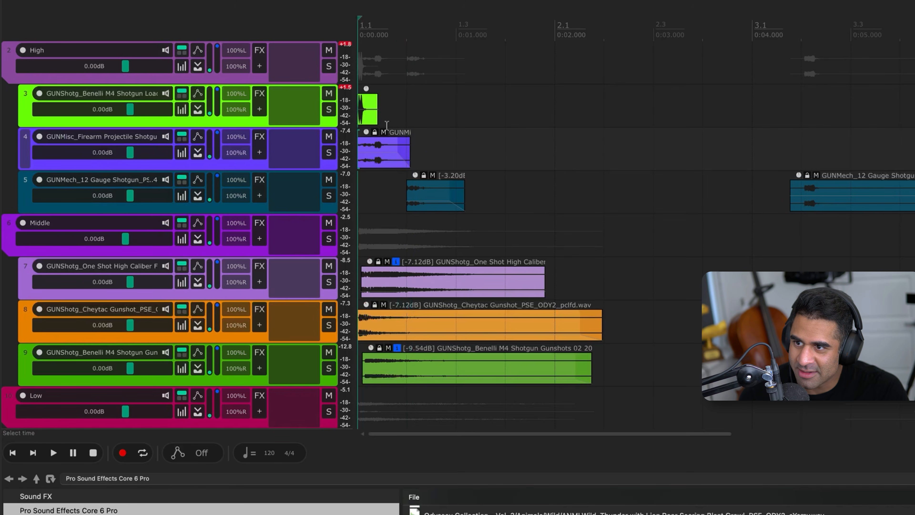
mouse_move(377, 99)
left_mouse_down()
mouse_move(363, 94)
mouse_move(375, 112)
left_mouse_up()
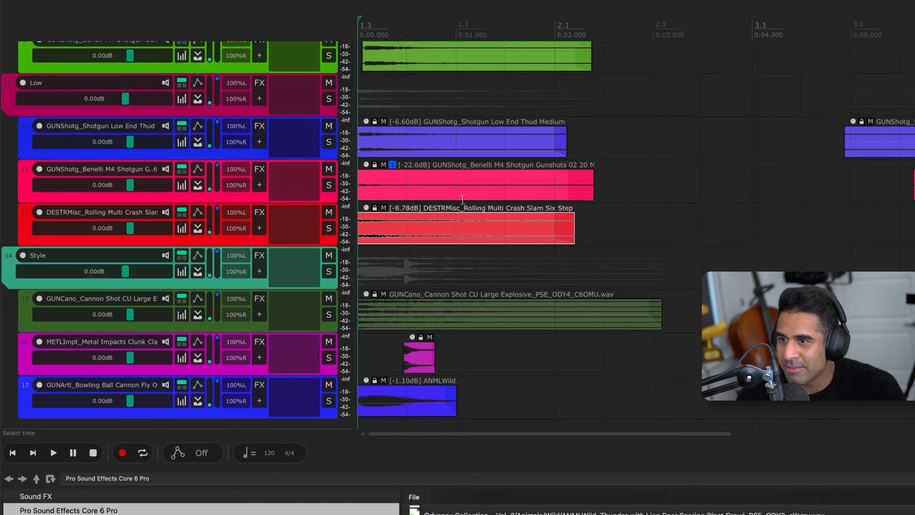
Review the trimmed clips across the High, Middle, Low and Style folders and highlight the three Style clips
scroll(463, 199, "up", 5)
scroll(514, 172, "down", 6)
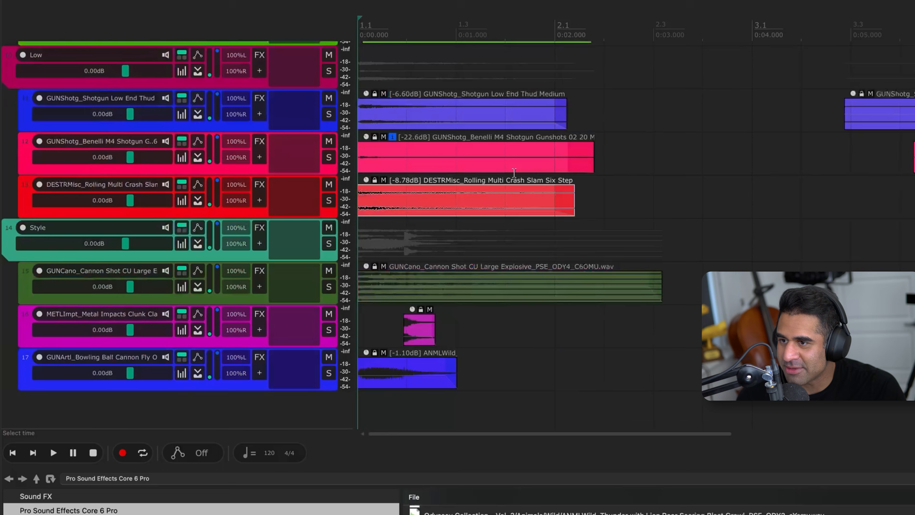
scroll(267, 208, "up", 10)
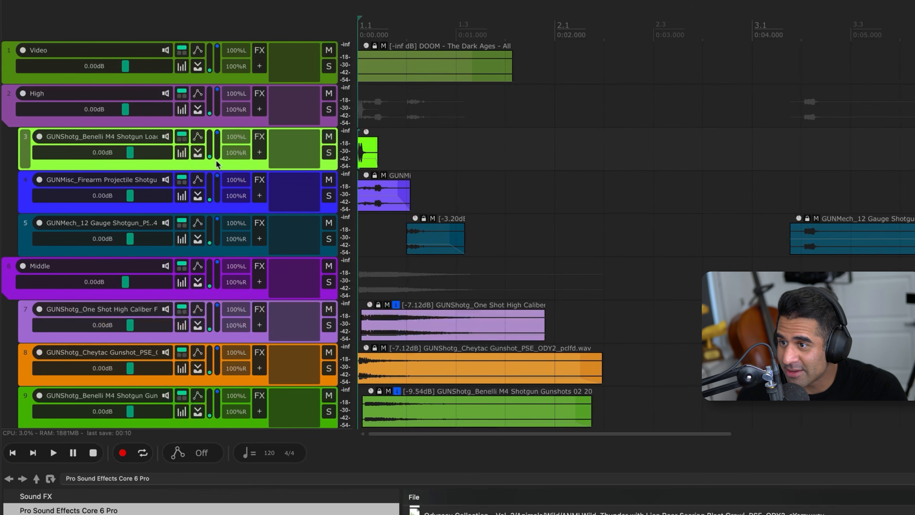
scroll(446, 156, "down", 5)
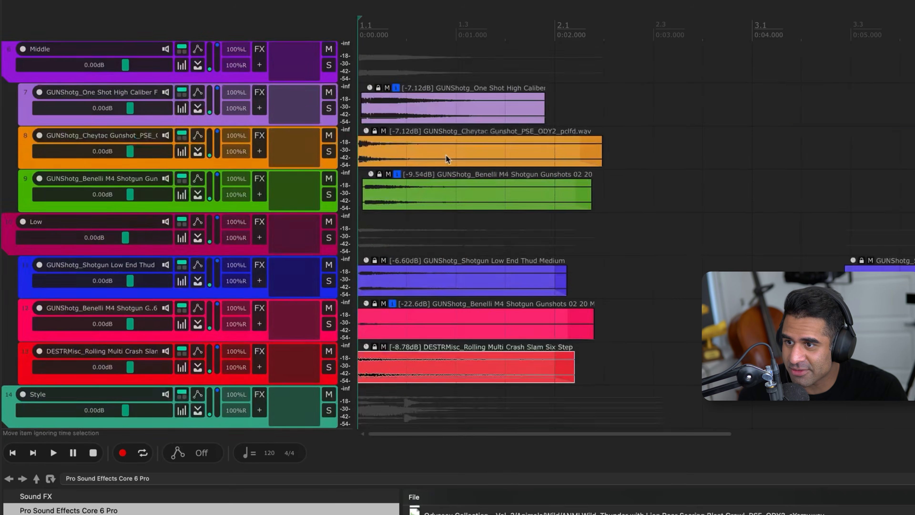
scroll(432, 161, "down", 4)
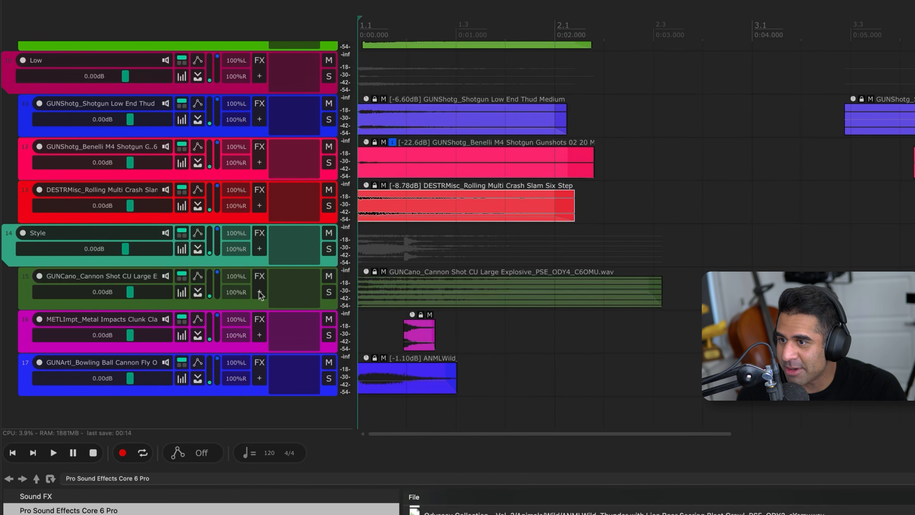
scroll(252, 322, "up", 9)
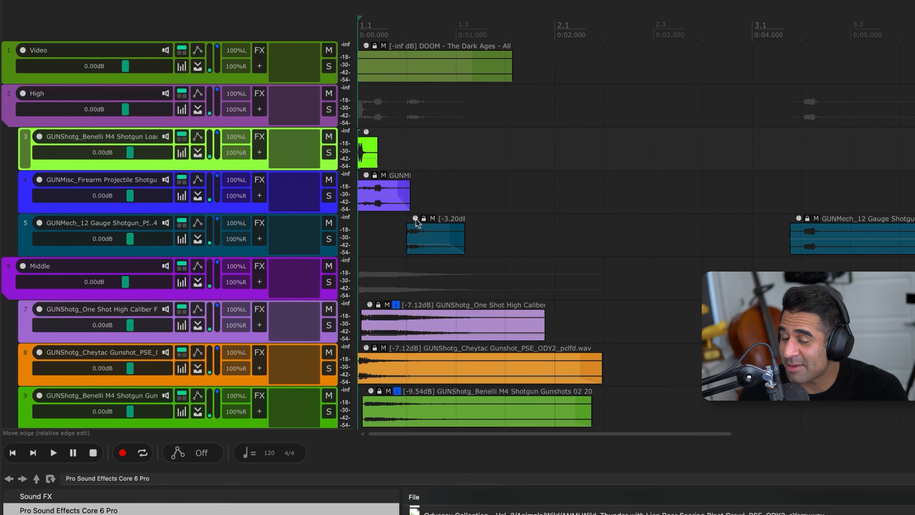
scroll(419, 200, "down", 1)
scroll(249, 270, "up", 1)
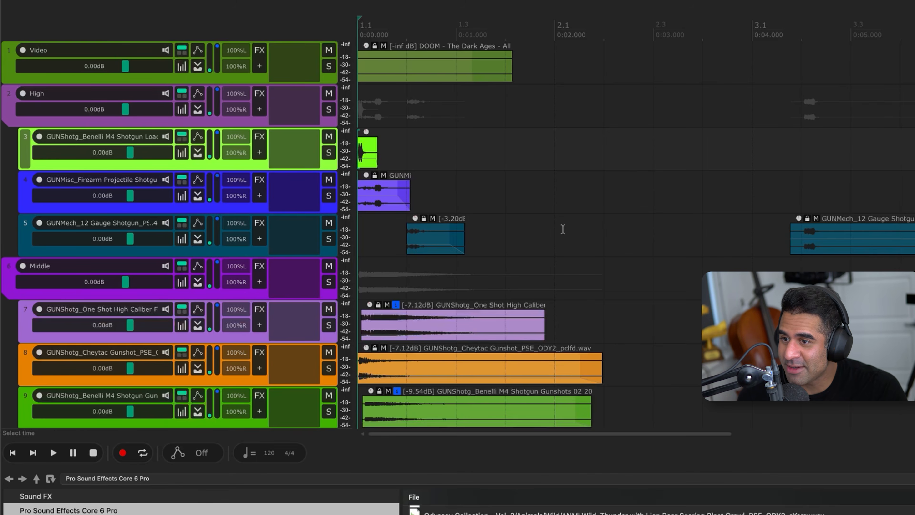
scroll(533, 233, "down", 3)
scroll(531, 227, "down", 6)
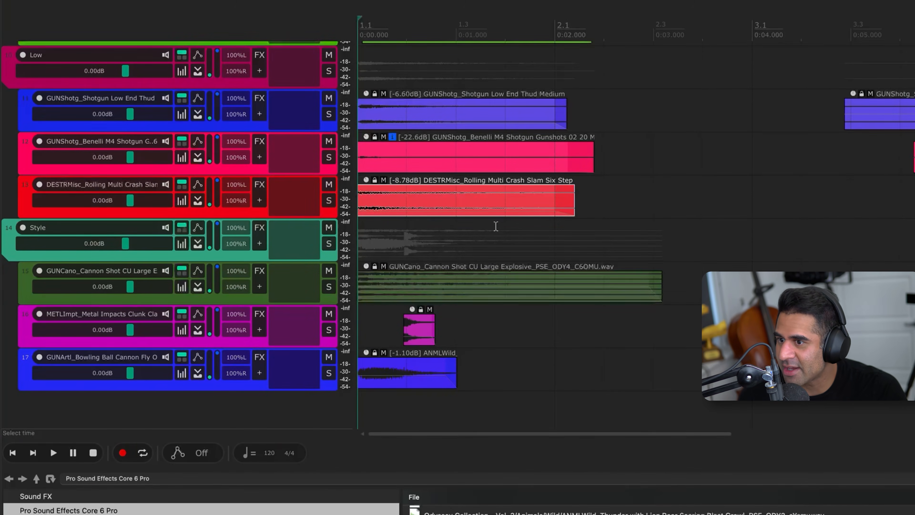
scroll(485, 229, "up", 1)
scroll(482, 231, "up", 8)
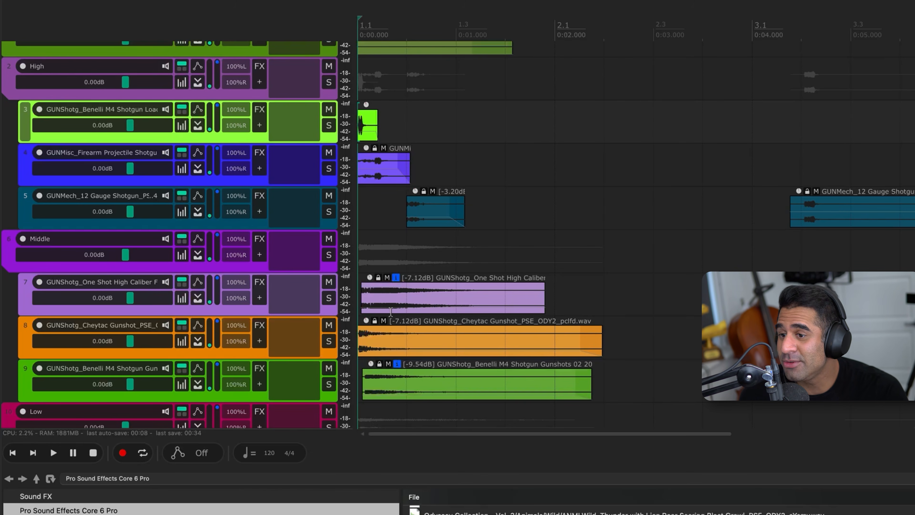
scroll(385, 312, "down", 8)
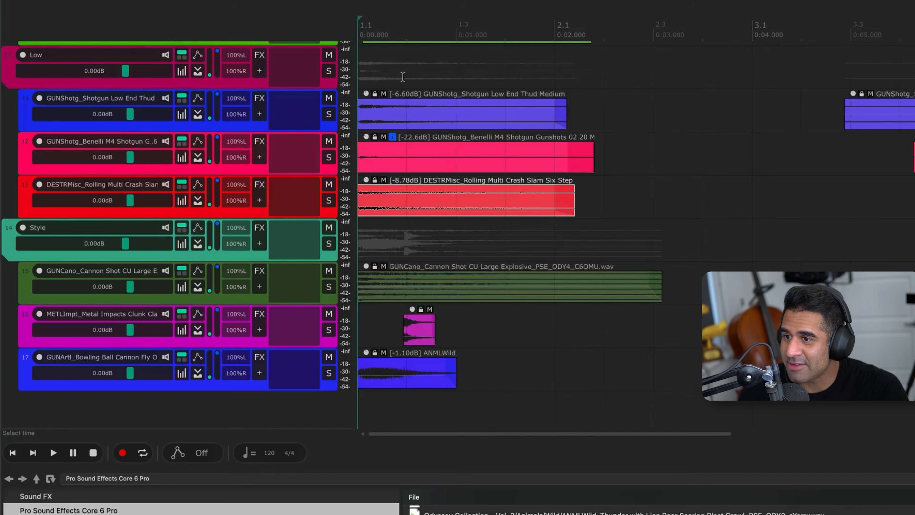
scroll(396, 151, "up", 6)
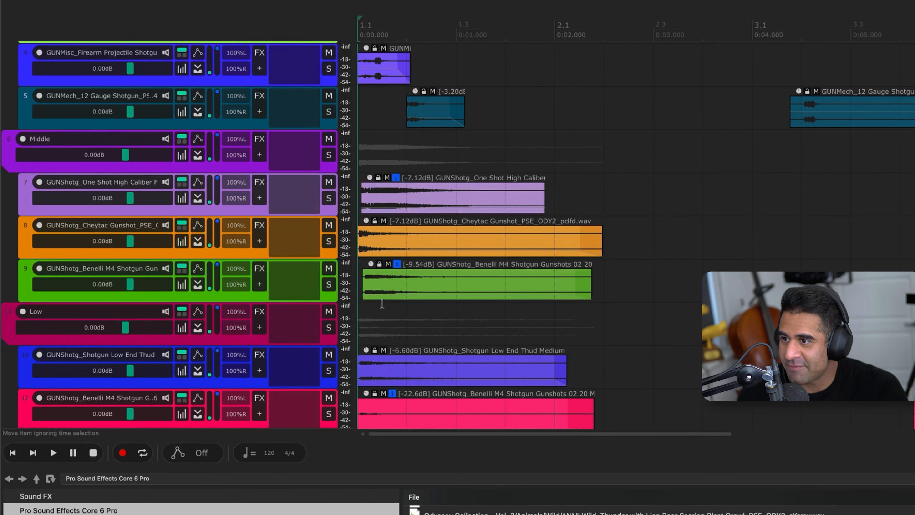
scroll(400, 254, "up", 3)
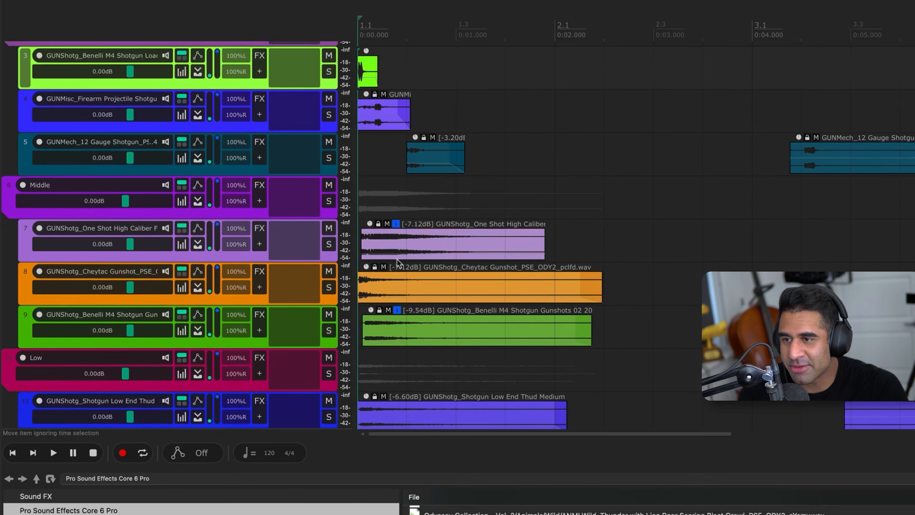
scroll(396, 215, "down", 9)
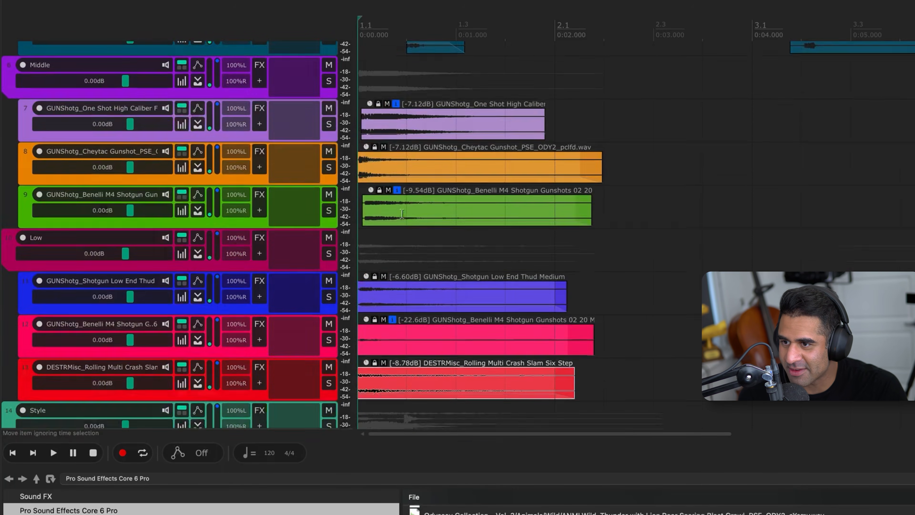
left_click_drag(436, 287, 414, 266)
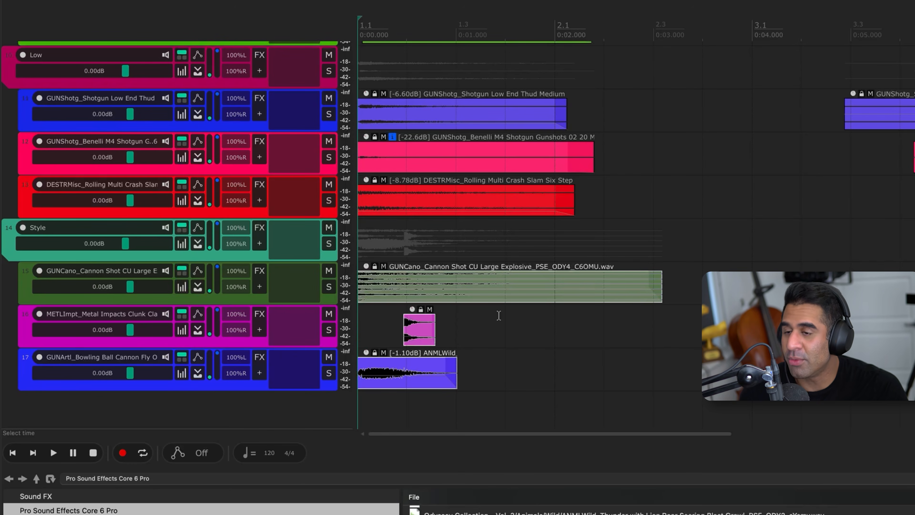
scroll(469, 317, "up", 9)
left_click(444, 158)
scroll(434, 168, "up", 1)
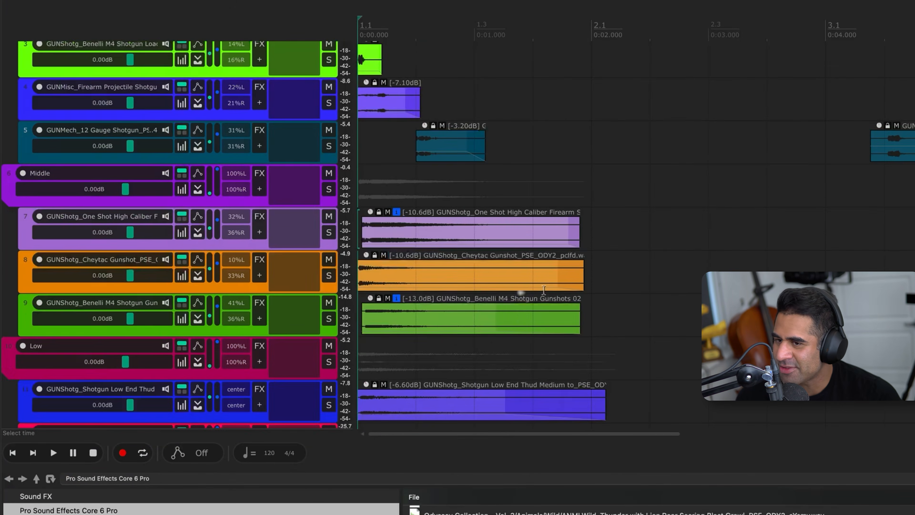
Examine the stereo width and clip levels of the layers in every folder and play the mix against the video
scroll(450, 146, "down", 5)
scroll(451, 146, "down", 3)
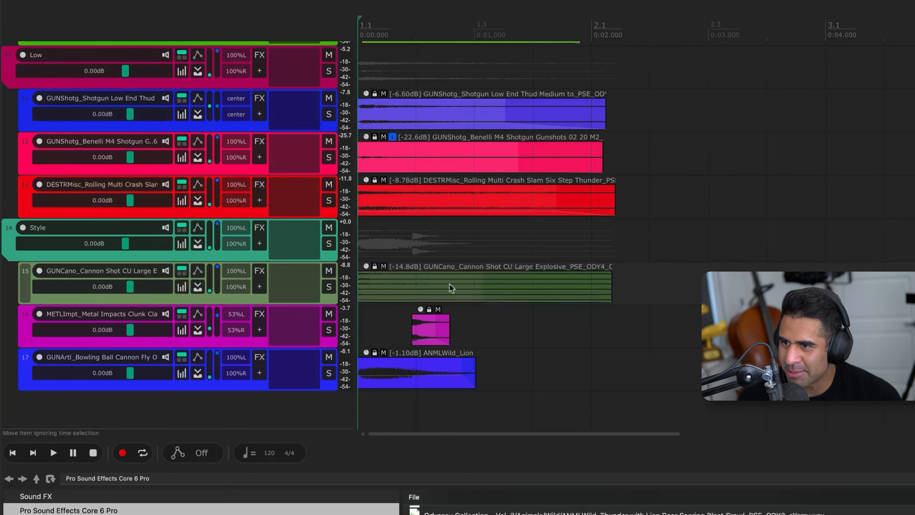
mouse_move(366, 180)
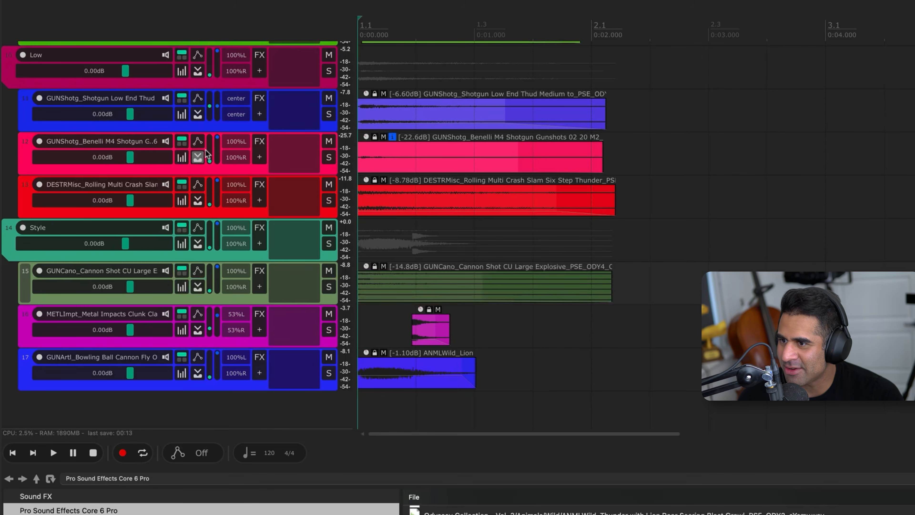
scroll(403, 262, "up", 8)
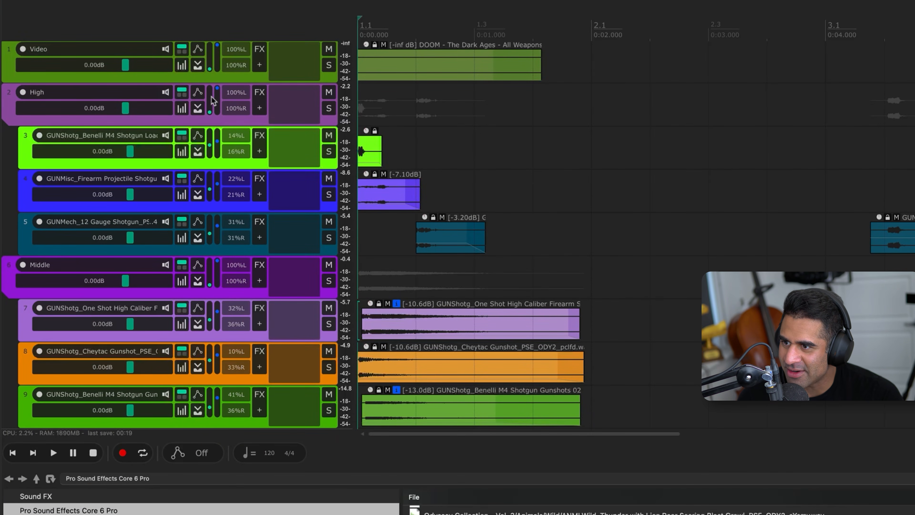
scroll(212, 96, "up", 1)
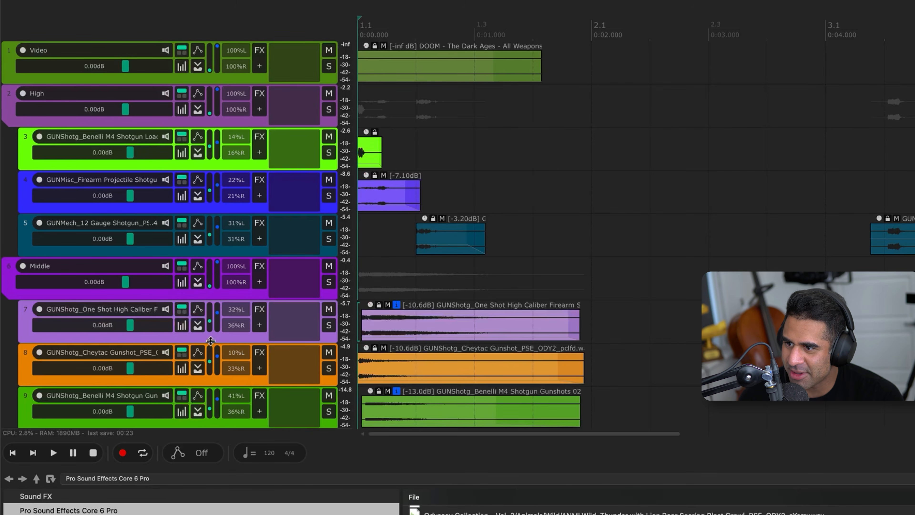
scroll(212, 346, "down", 2)
scroll(212, 382, "down", 10)
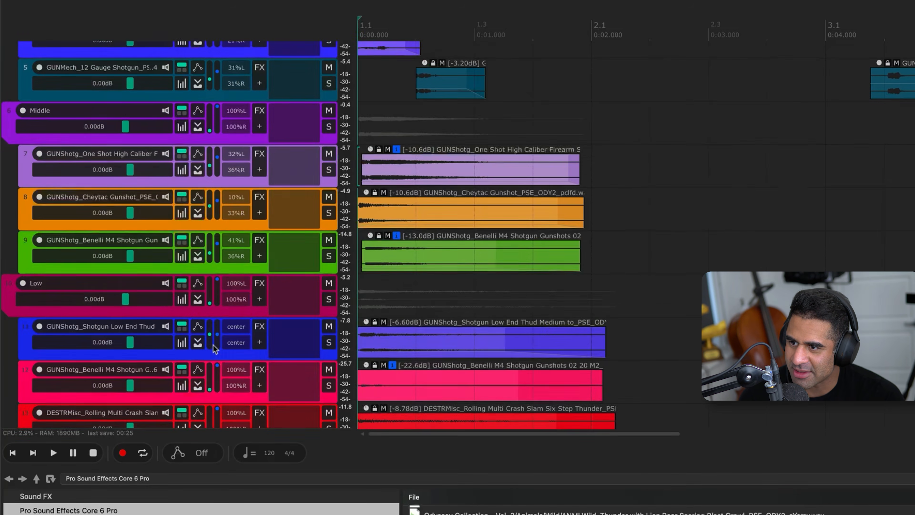
scroll(223, 145, "up", 1)
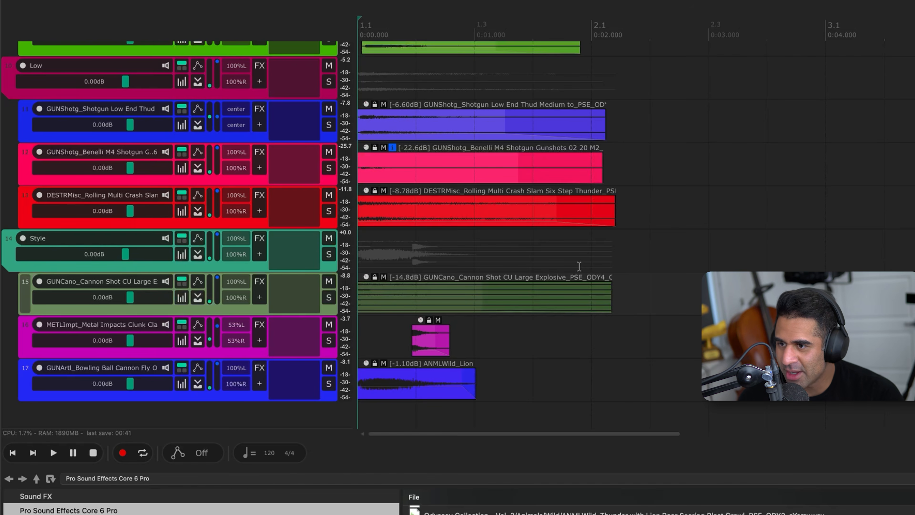
key("space")
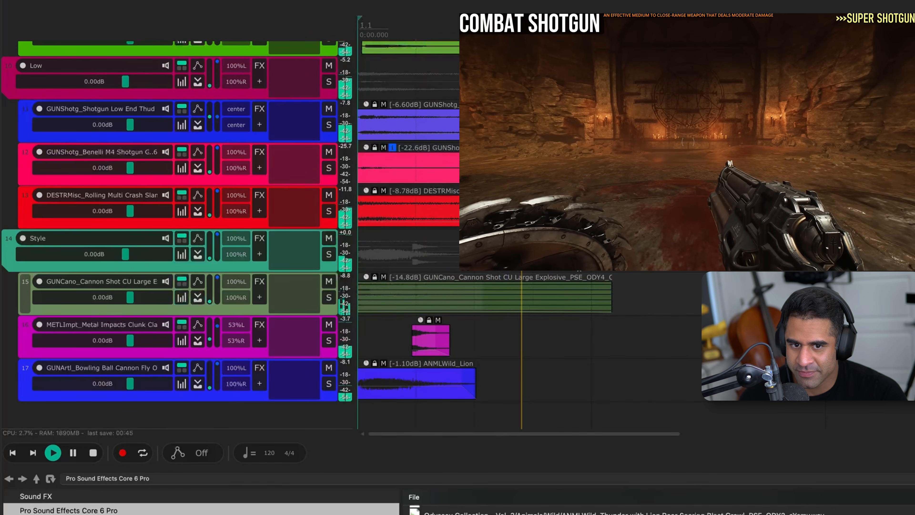
key("space")
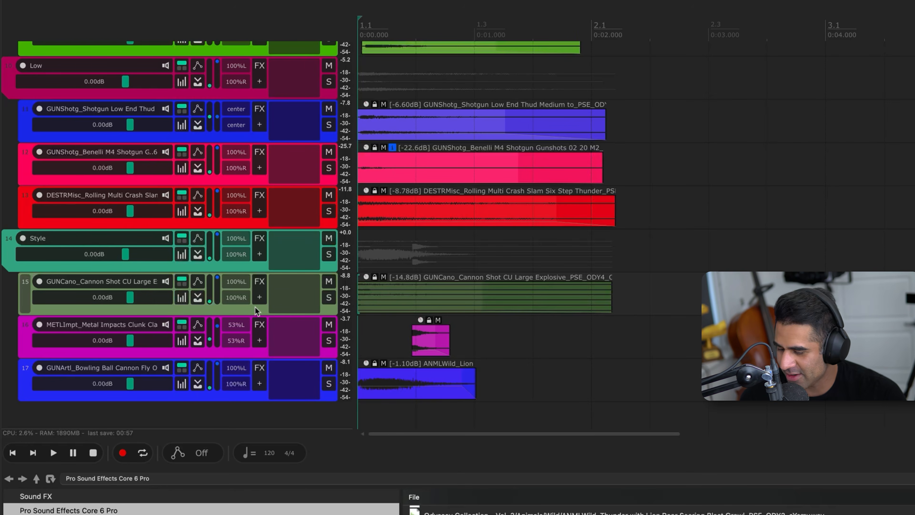
Solo the CU Large Explosive cannon track, listen to it alone and unsolo it
key("F6")
key("space")
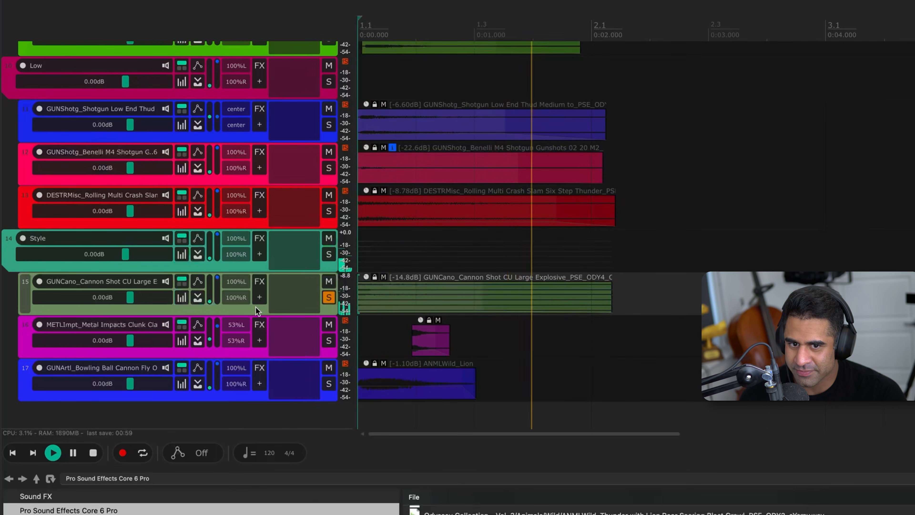
key("space")
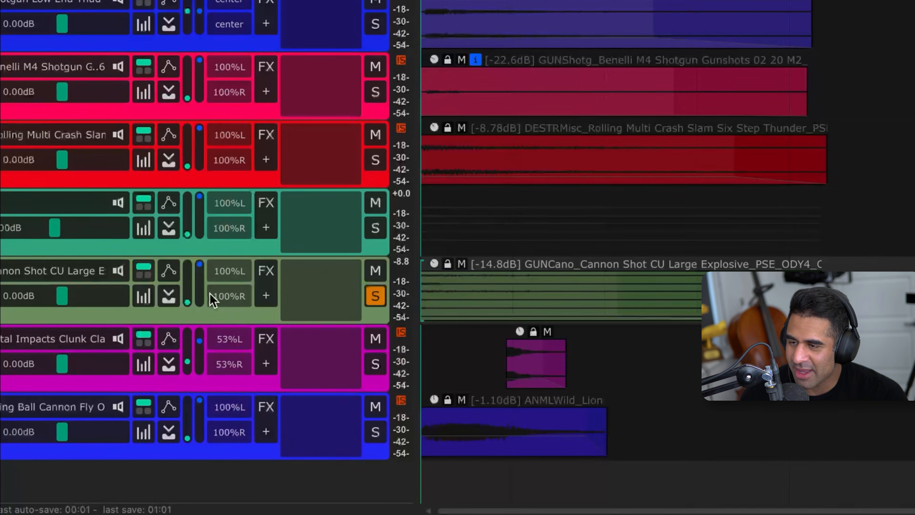
key("F6")
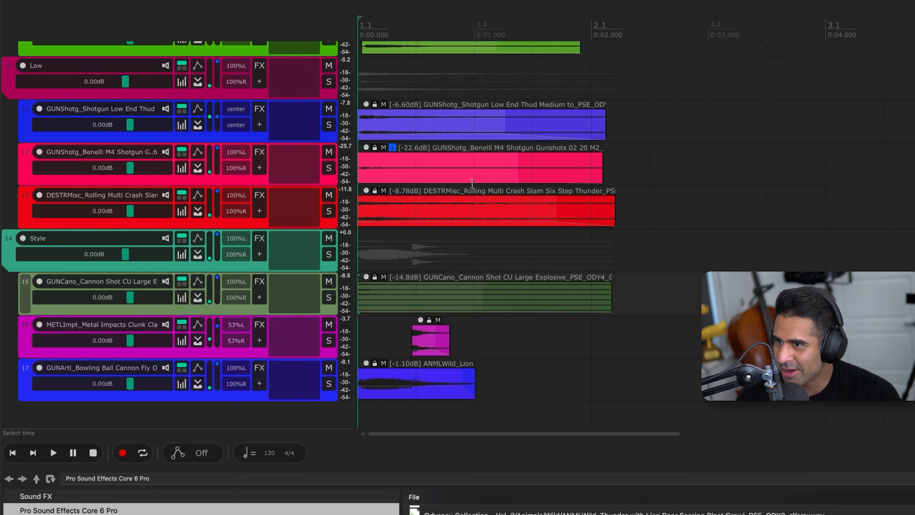
Insert FabFilter Pro-Q 4 on the CU Large Explosive cannon track and, during playback, cut 5.55 dB at about 94 Hz with a bell band
scroll(449, 194, "up", 3)
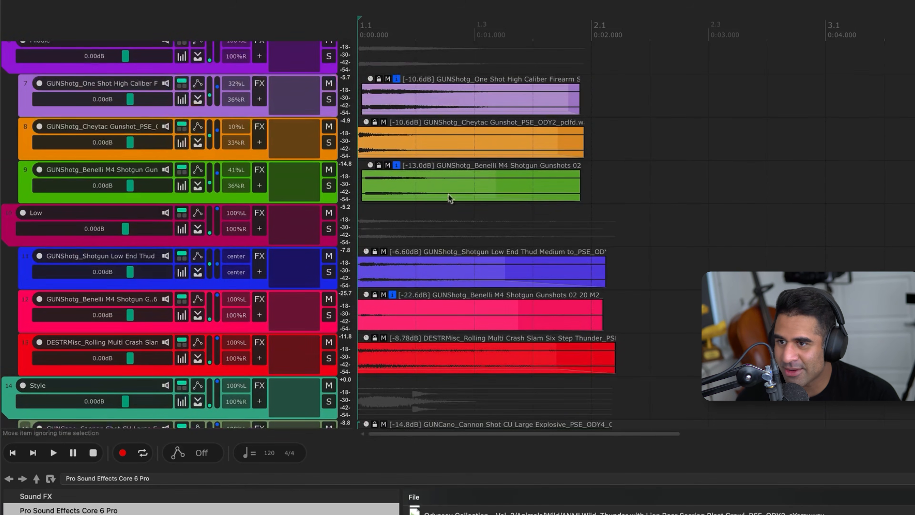
scroll(447, 197, "up", 2)
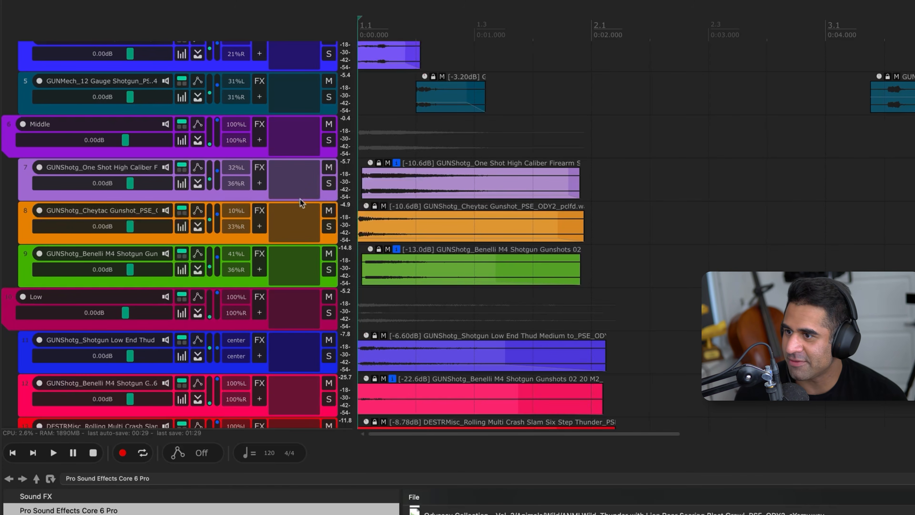
scroll(274, 207, "down", 5)
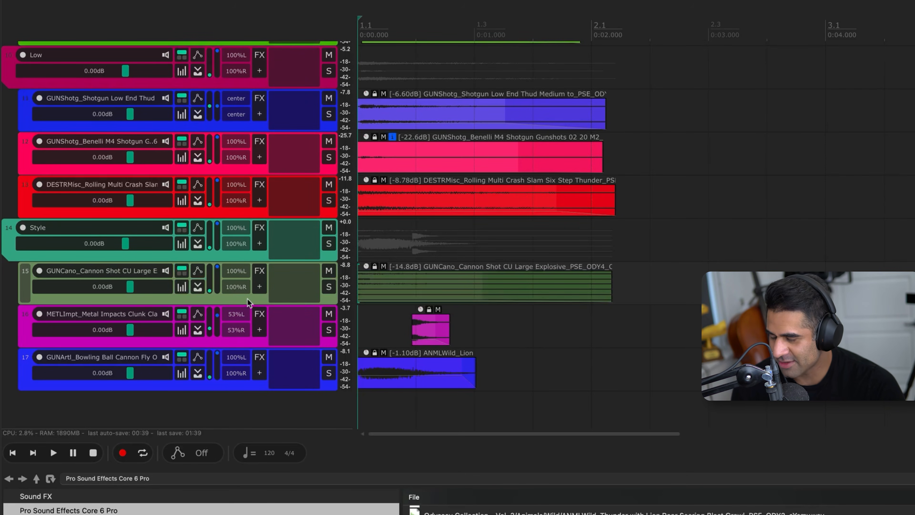
key("q")
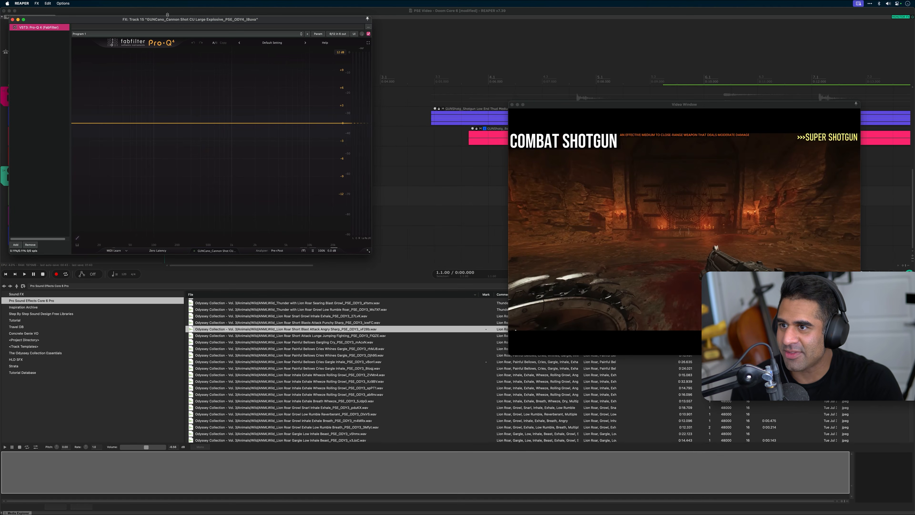
left_click_drag(167, 15, 426, 57)
key("space")
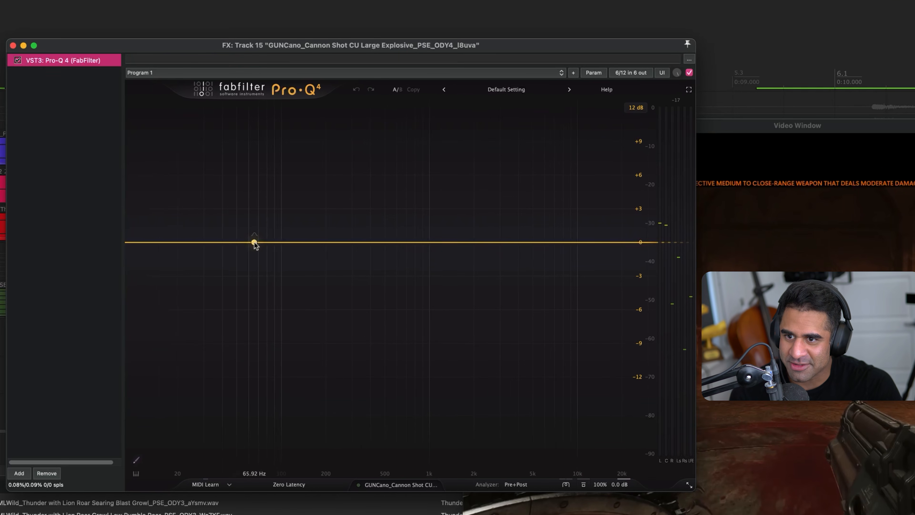
left_click_drag(254, 244, 295, 325)
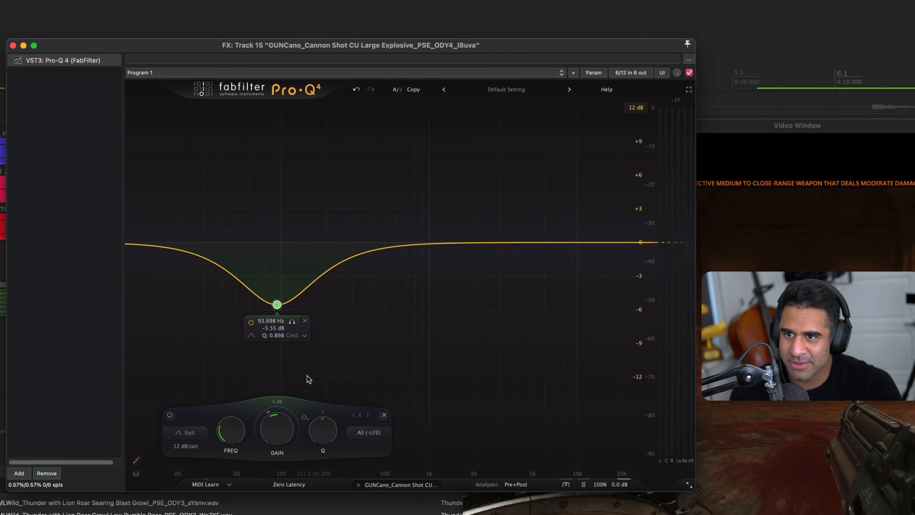
Refine the cannon track's bell cut to -2.97 dB at about 96 Hz with Q 1.107 while auditioning, and close the equaliser
left_click(293, 323)
left_click_drag(294, 325, 294, 324)
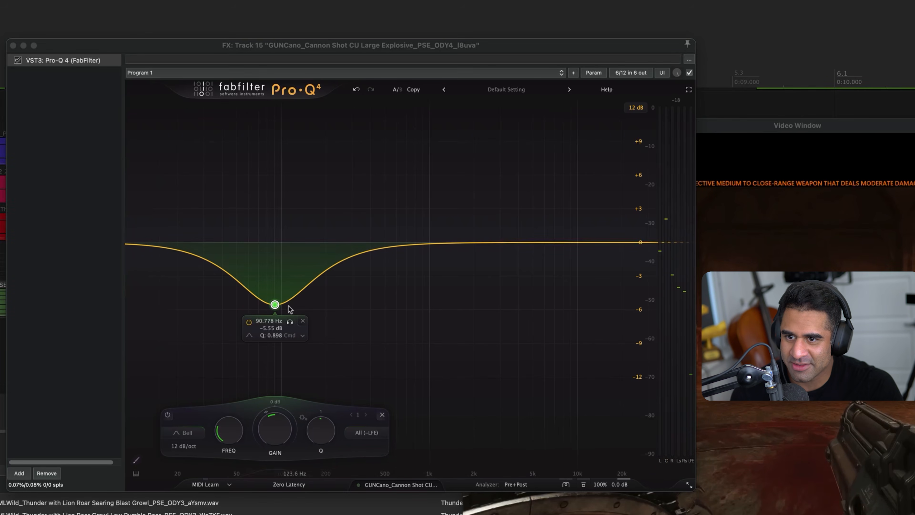
left_click(290, 322)
left_click_drag(290, 322, 277, 286)
scroll(277, 286, "up", 3)
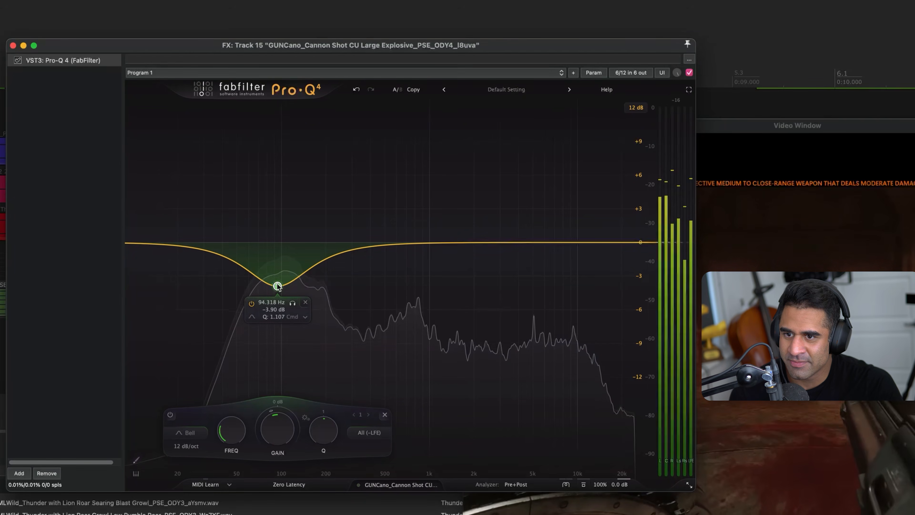
key("space")
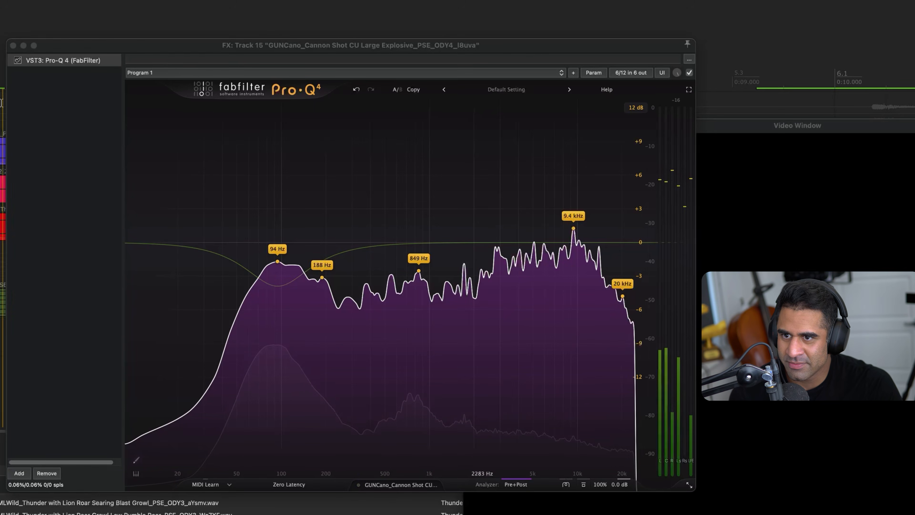
mouse_move(278, 287)
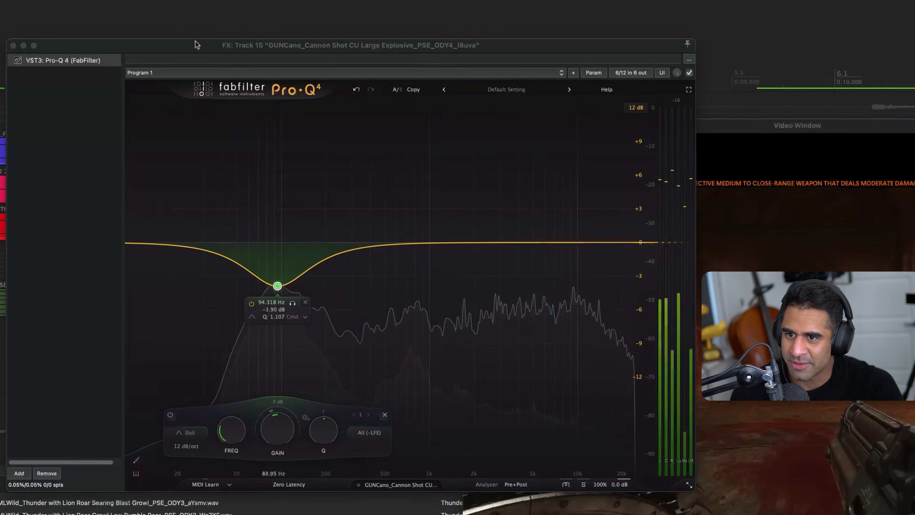
left_click_drag(278, 286, 278, 275)
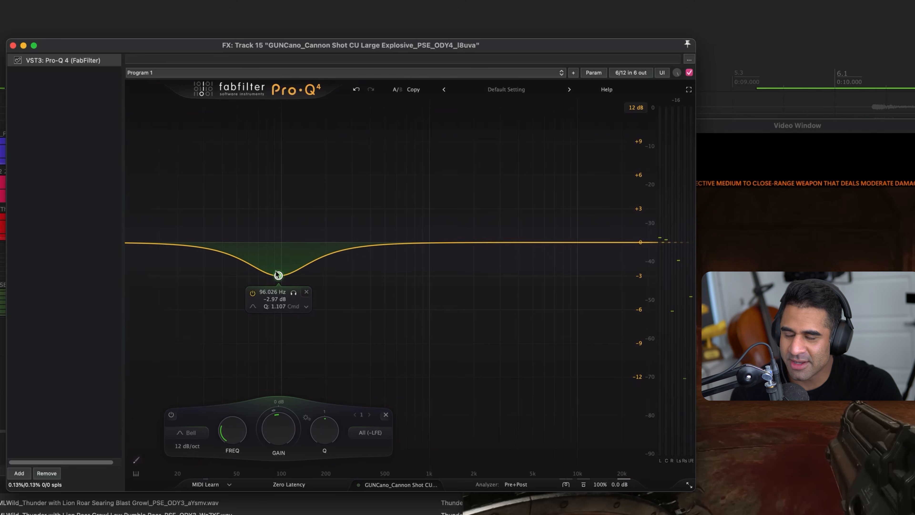
left_click(13, 46)
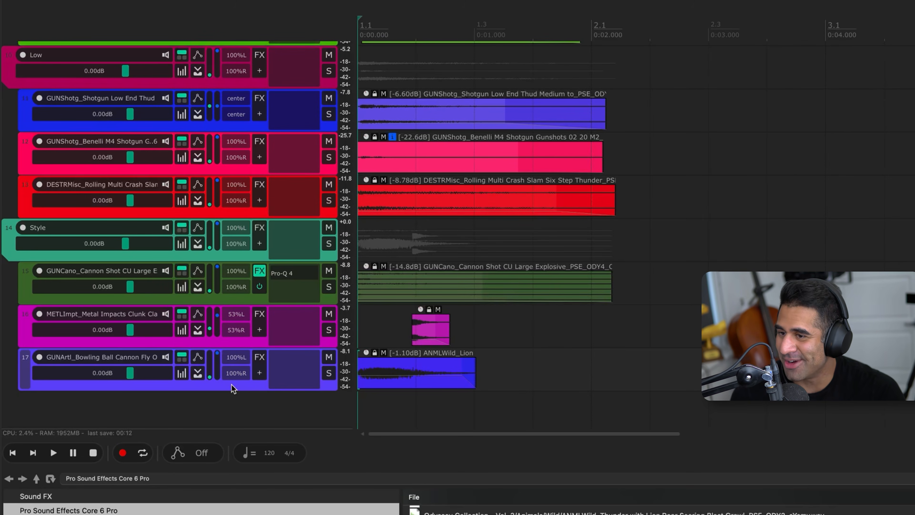
Solo the Bowling Ball track carrying the lion roar, listen to it alone and unsolo it
key("F6")
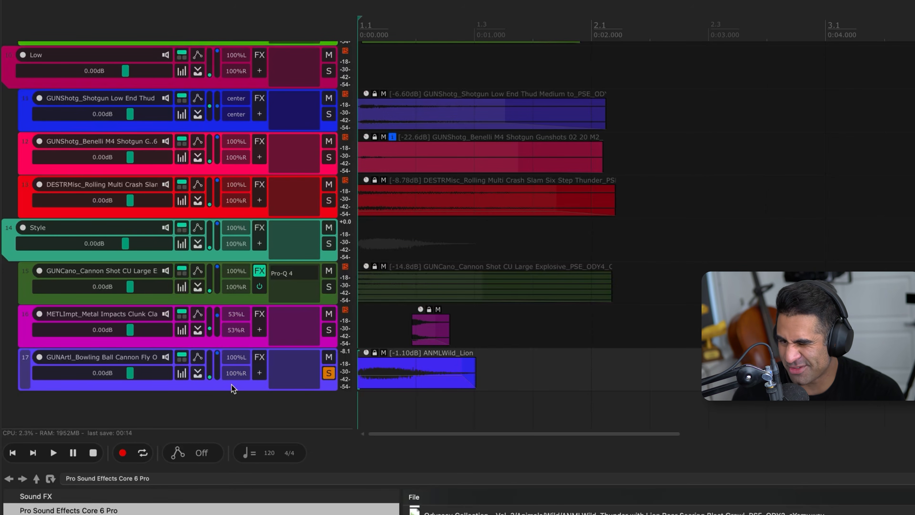
key("space")
key("space")
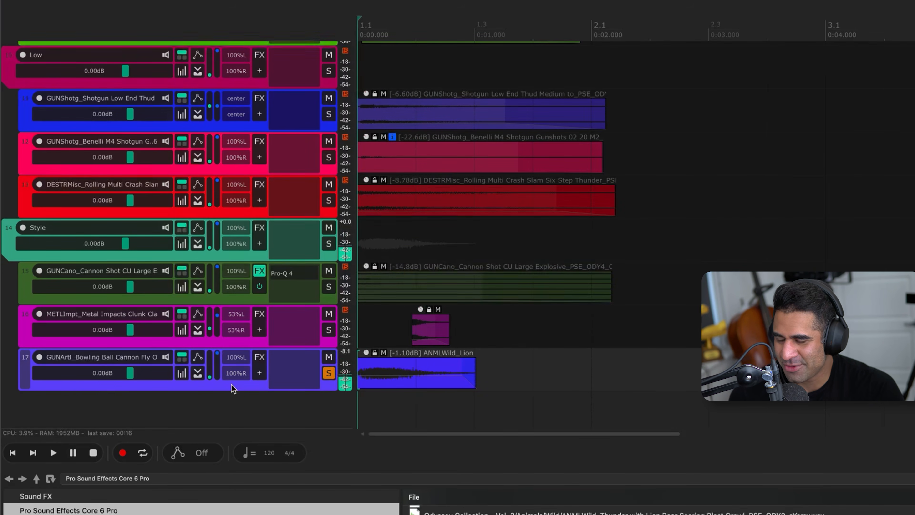
key("F6")
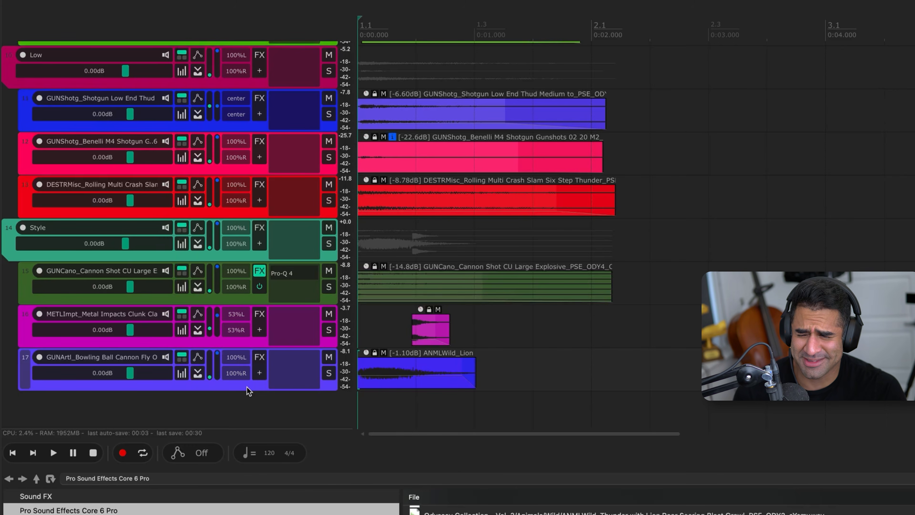
Insert FabFilter Pro-R on the Bowling Ball track, lower its mix and set the space to 1.35 s
key("r")
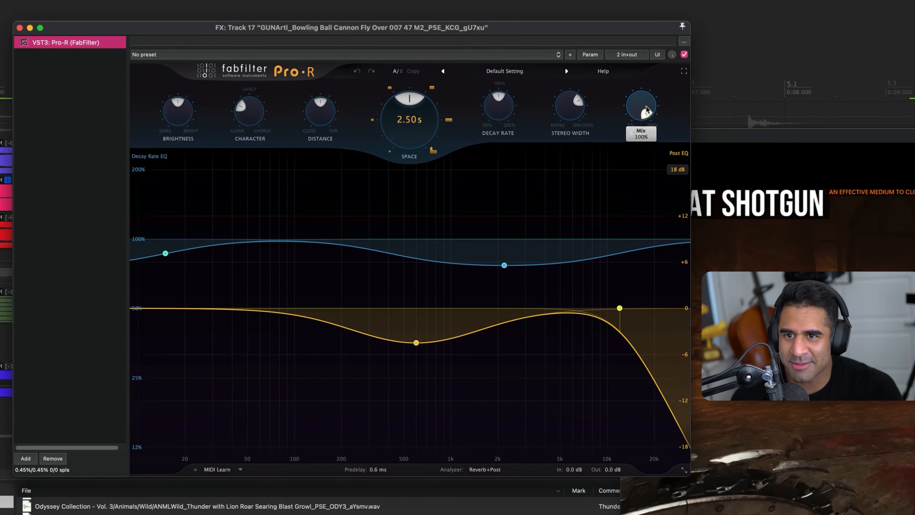
left_click_drag(646, 111, 643, 155)
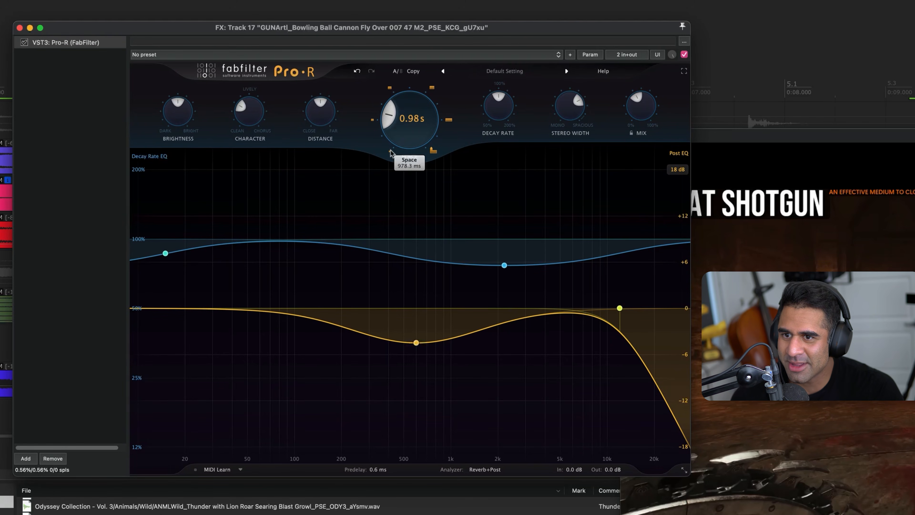
left_click_drag(364, 34, 418, 38)
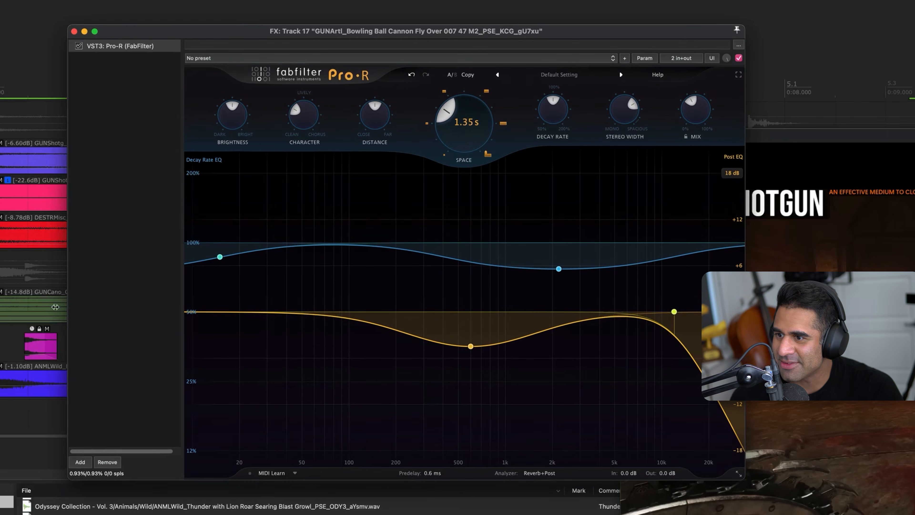
left_click(1, 379)
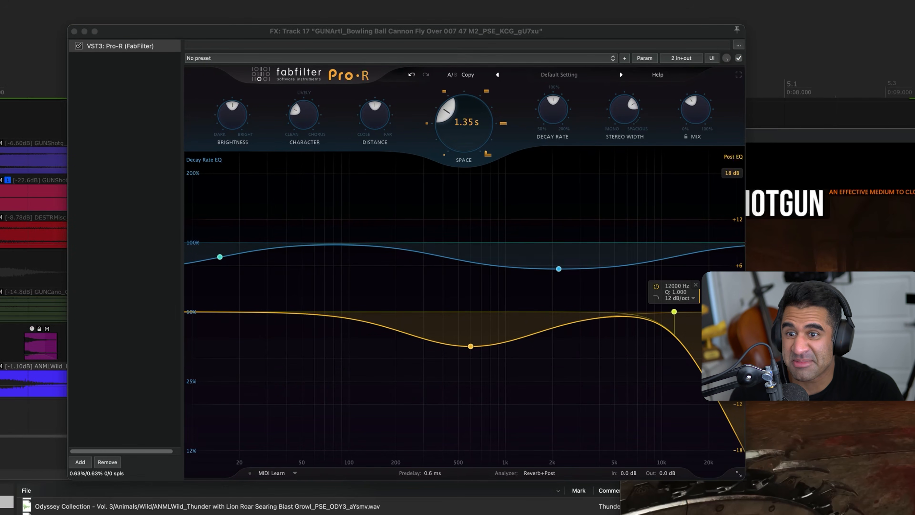
In the reverb's post EQ, lower the high cut and move the bell to 380.93 Hz at -6.22 dB, auditioning the result
left_click_drag(674, 311, 590, 317)
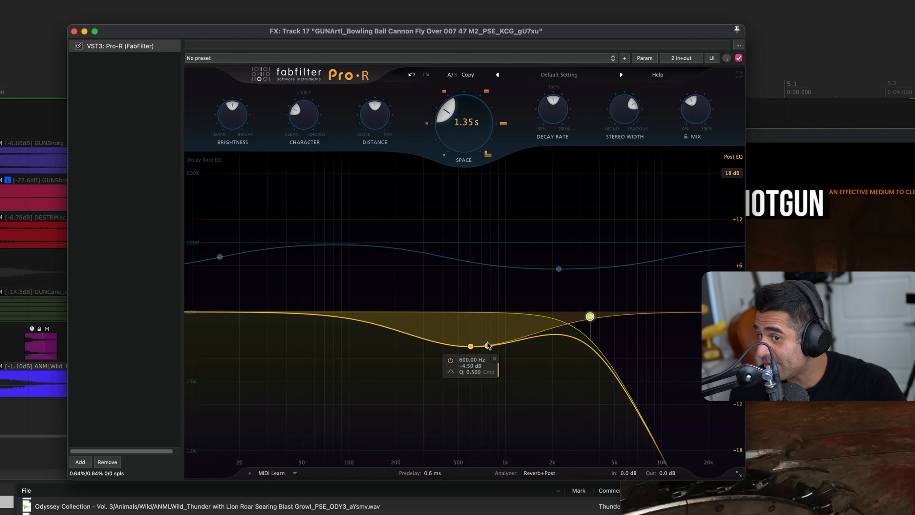
left_click_drag(470, 346, 439, 359)
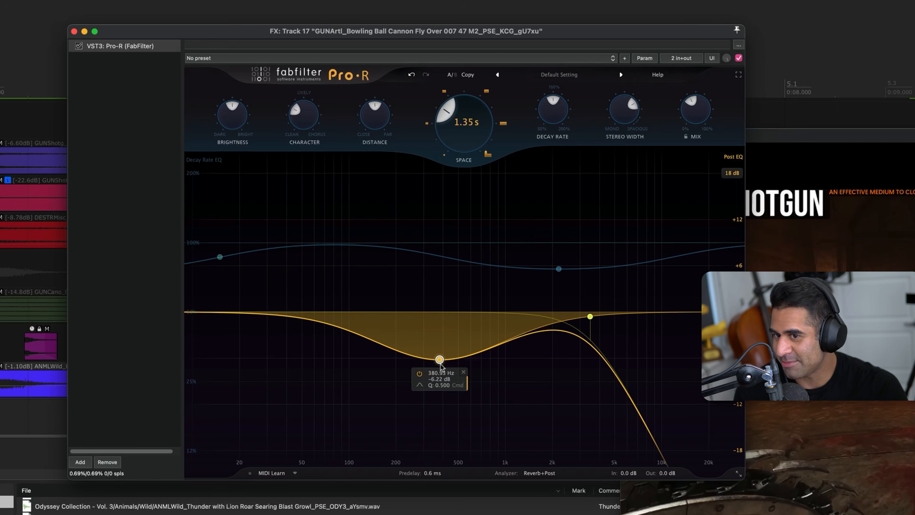
left_click_drag(588, 315, 586, 316)
key("space")
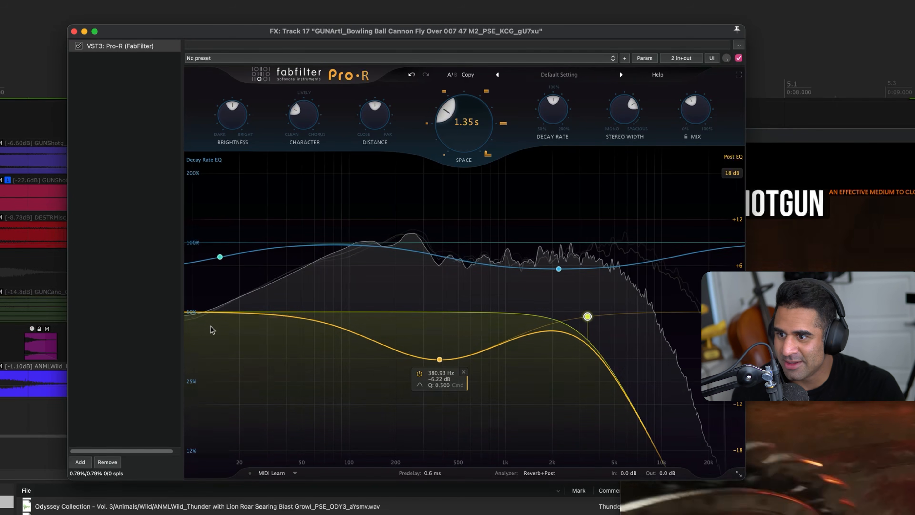
Raise the reverb's mix to 69.6% and its space to 1.59 s, and lower the post EQ high cut
left_click_drag(696, 109, 713, 94)
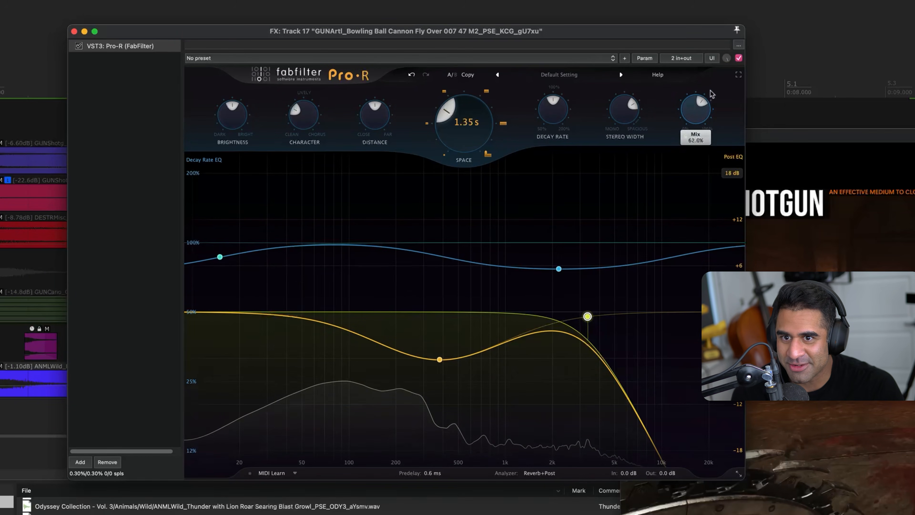
left_click_drag(461, 136, 475, 124)
left_click_drag(706, 119, 708, 113)
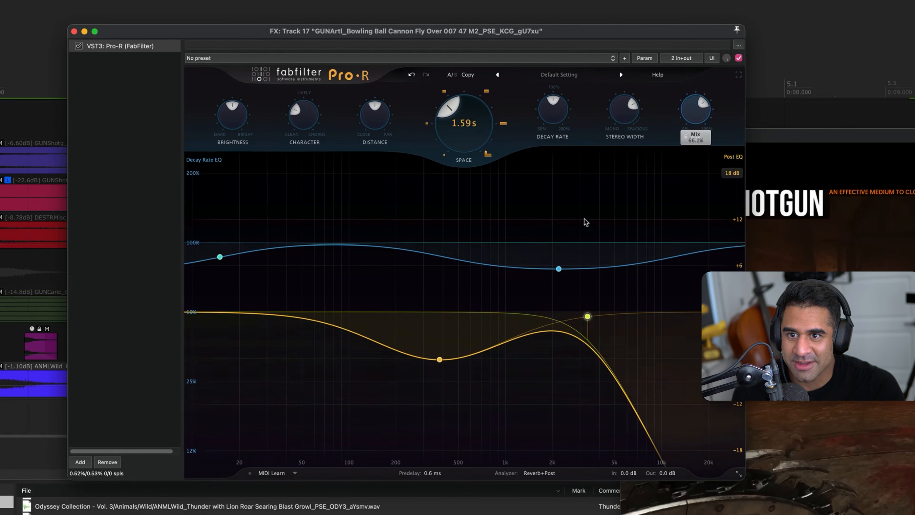
left_click_drag(588, 317, 519, 320)
left_click_drag(686, 116, 686, 111)
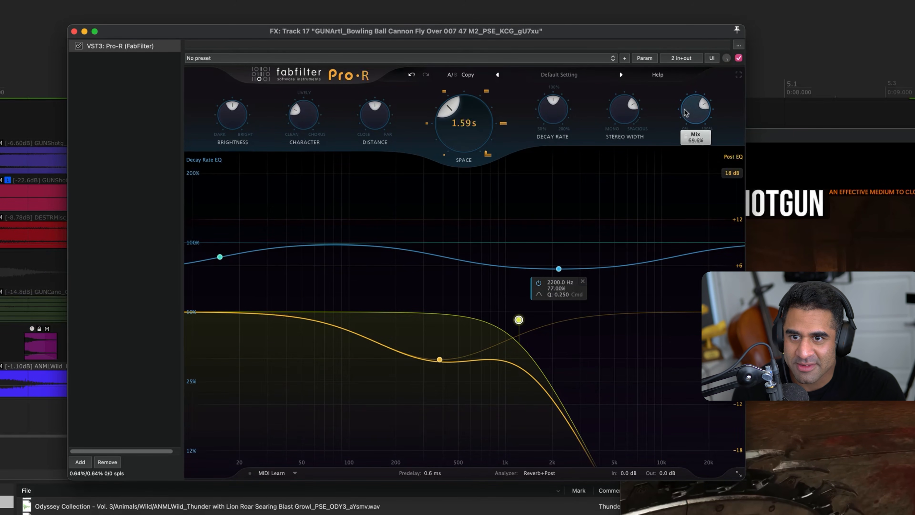
Bring the reverb's post EQ high cut to about 1 kHz and shift the bell cut lower and deeper, auditioning the change
left_click_drag(519, 319, 506, 317)
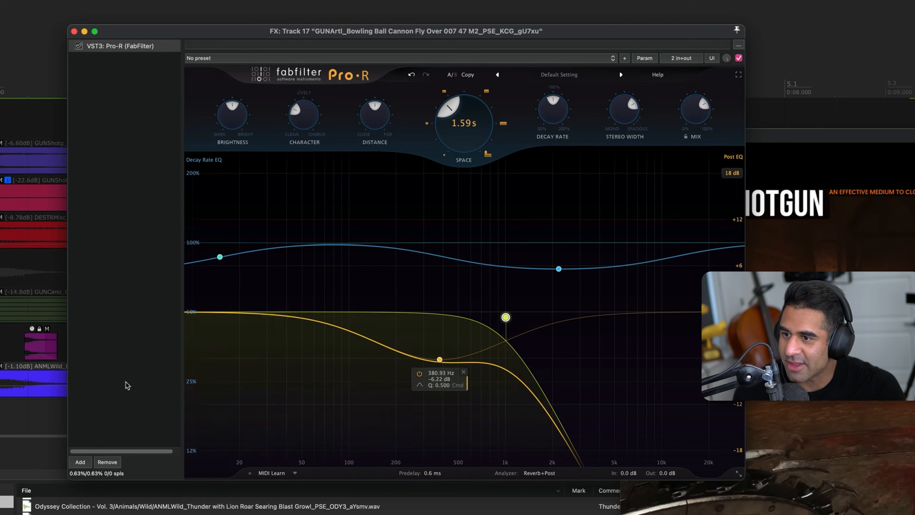
key("space")
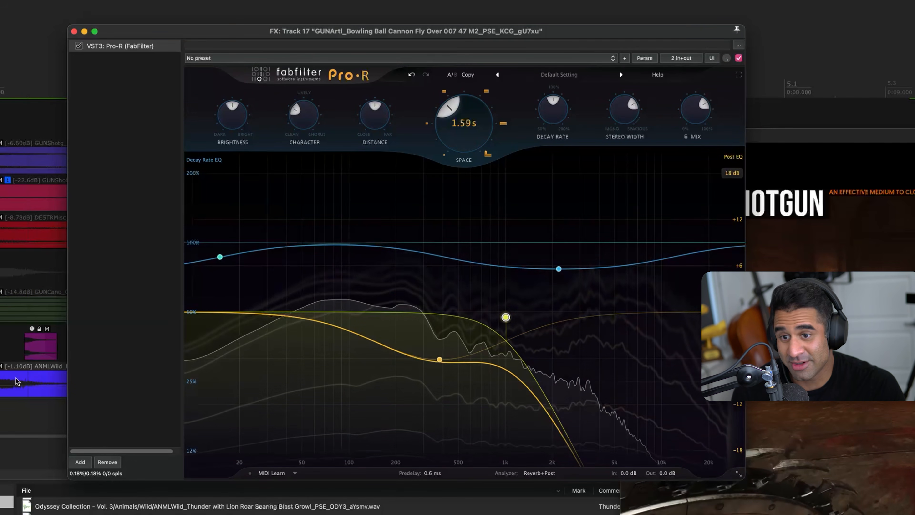
key("space")
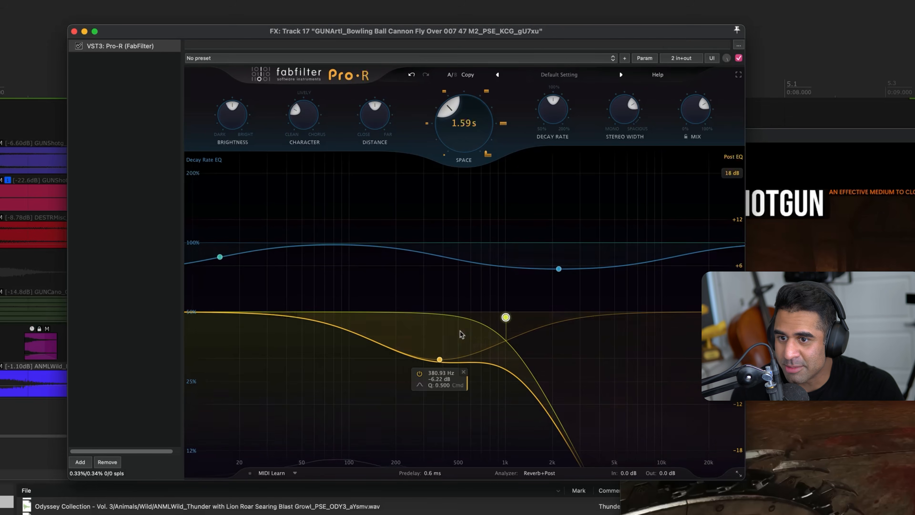
left_click_drag(440, 359, 368, 367)
key("space")
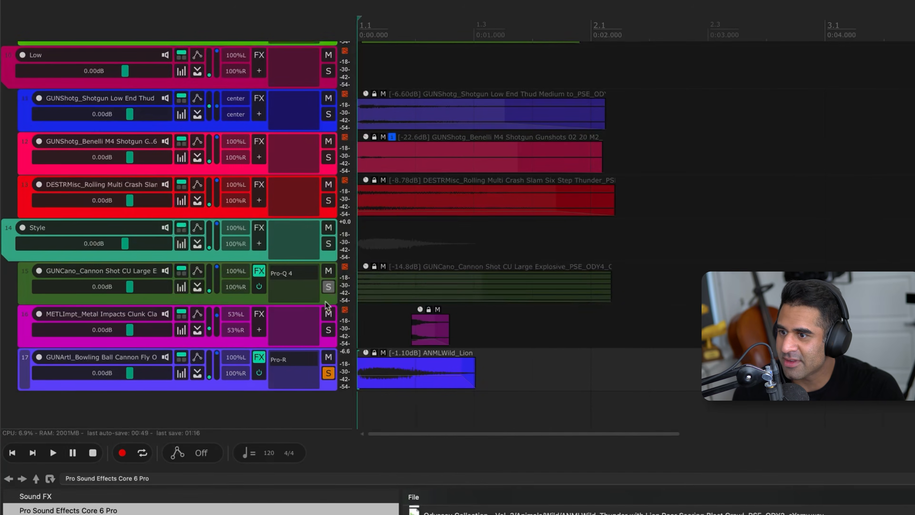
Unsolo the Bowling Ball track and play the full mix repeatedly to judge the reverberated lion roar
key("F6")
key("space")
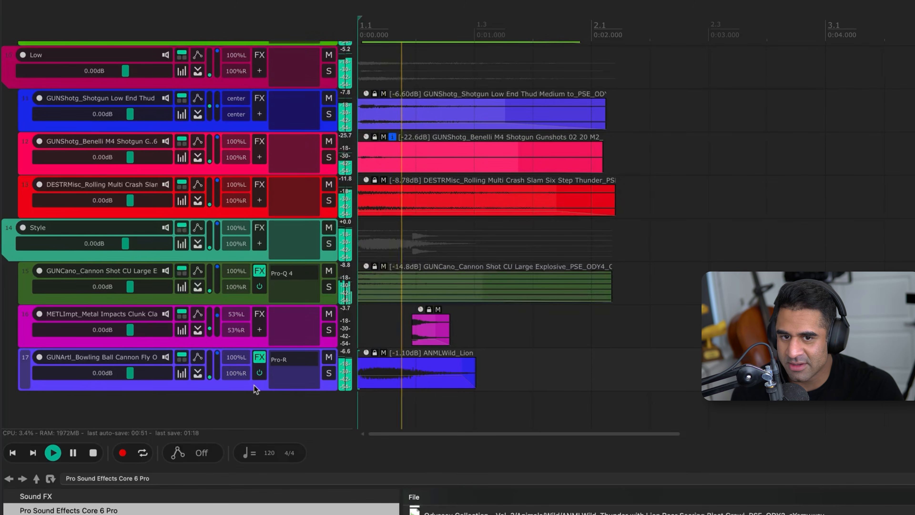
key("space")
key("space")
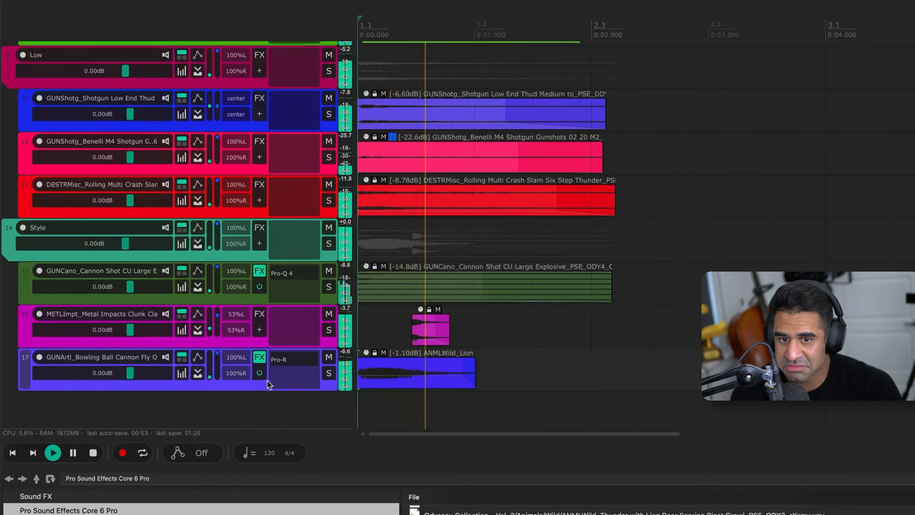
key("space")
Try the lion roar clip at +5.60 dB against the mix, then set its clip gain to -0.70 dB
left_click_drag(361, 349, 366, 309)
key("space")
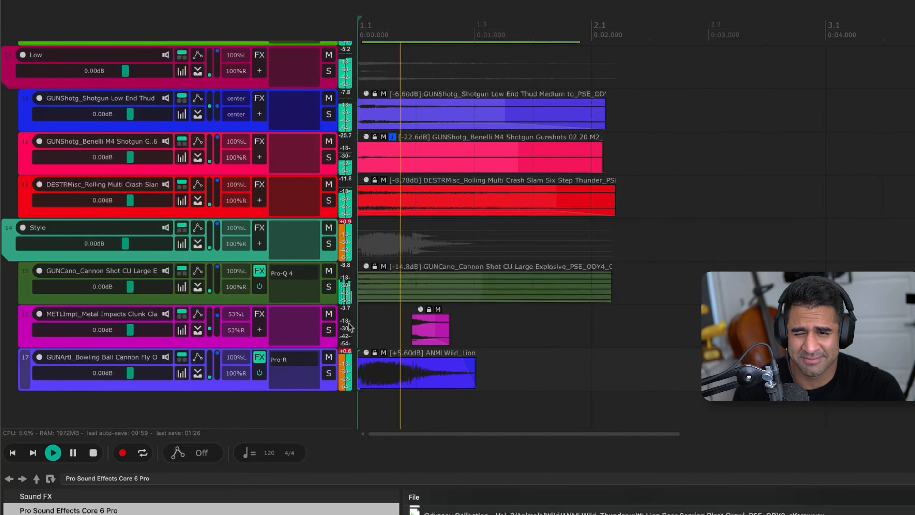
key("space")
left_click_drag(368, 357, 375, 393)
key("space")
key("space")
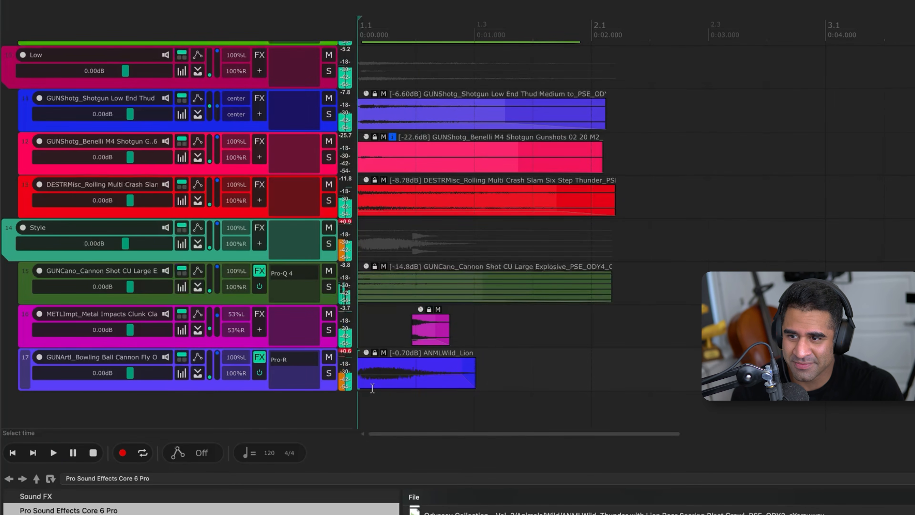
Time-compress the lion roar clip to a playback rate of 1.337 and play it in the mix
left_click_drag(477, 381, 444, 385)
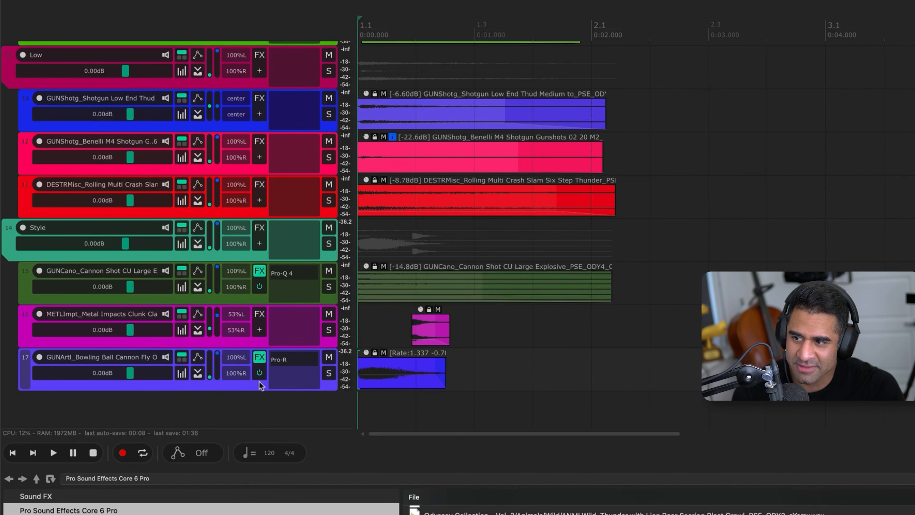
key("space")
key("space")
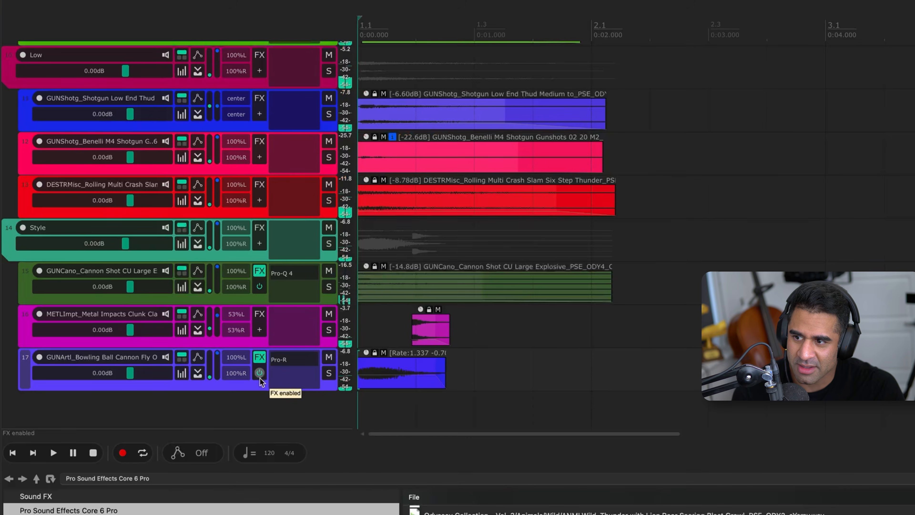
key("space")
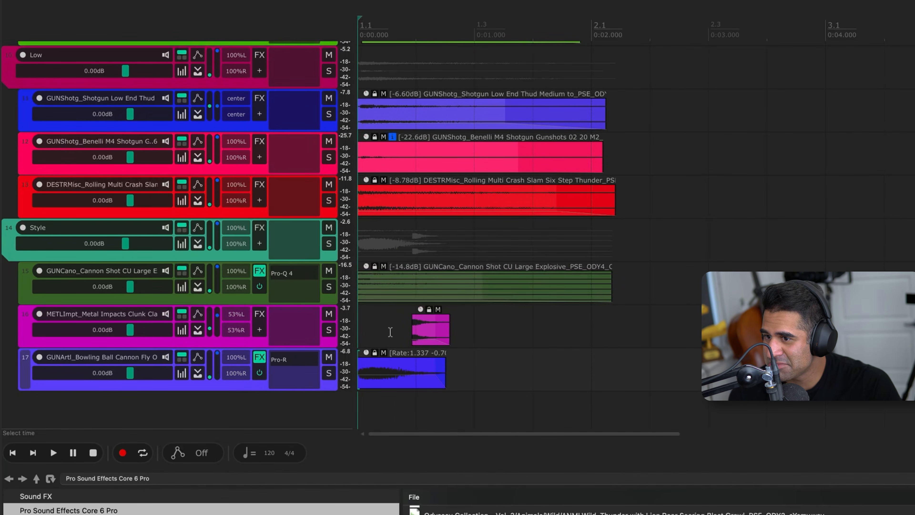
Place the edit cursor just before the metal impacts clip and audition that track on its own
left_click(396, 330)
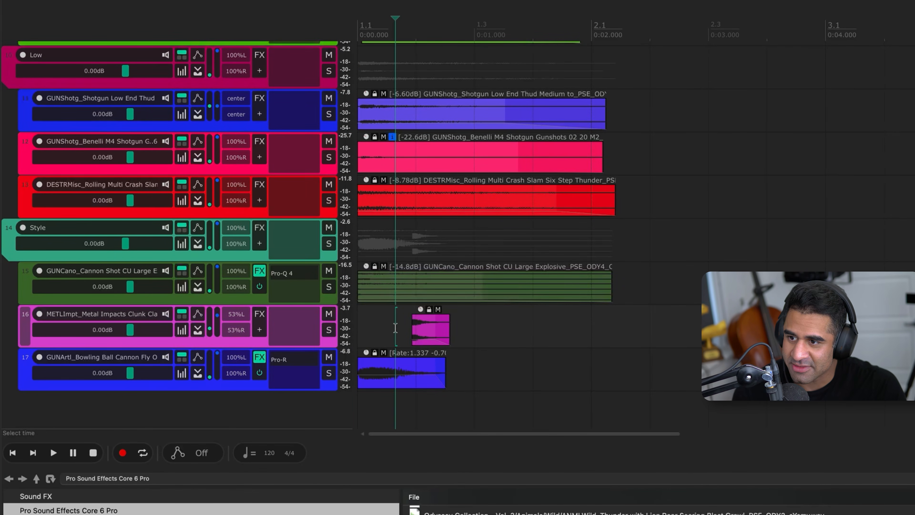
left_click(396, 329)
key("F6")
key("space")
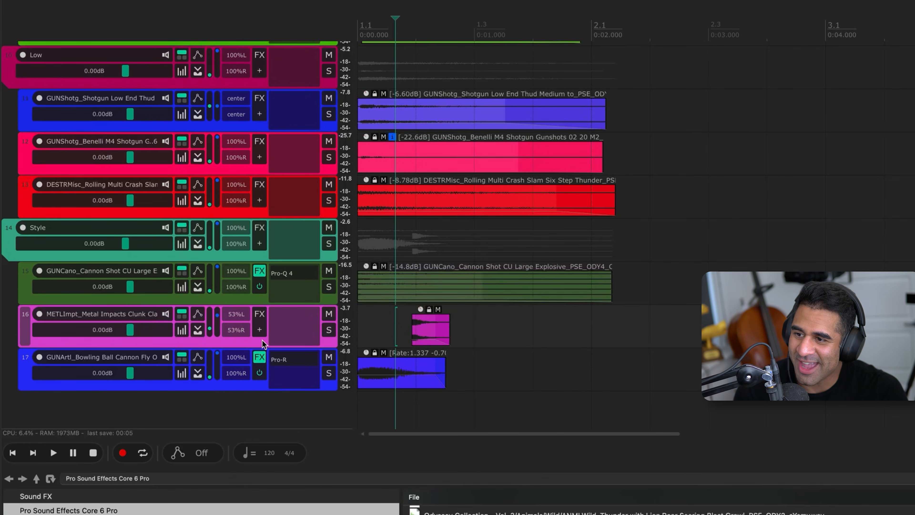
Insert Pro-Q 4 on the metal impacts track, cut the highs about 6.9 dB with a high shelf, and play the track soloed
key("q")
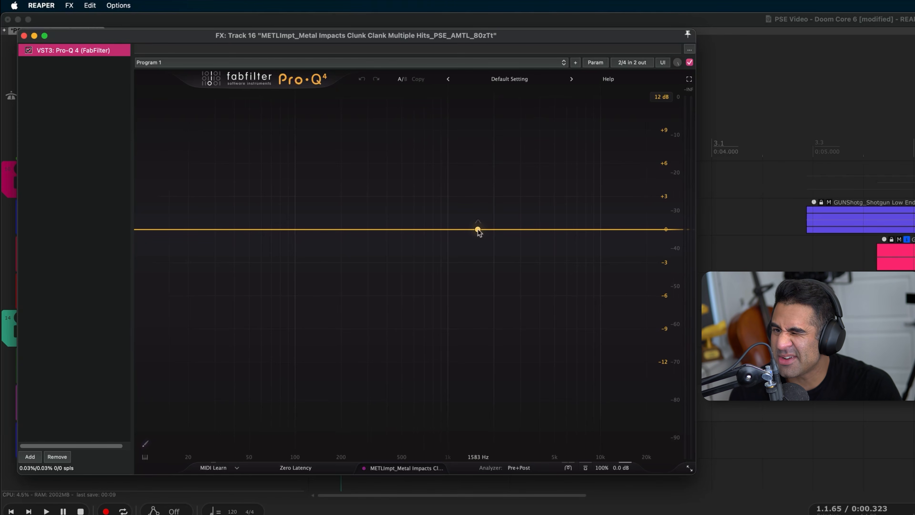
left_click_drag(613, 238, 573, 307)
left_click_drag(494, 31, 629, 59)
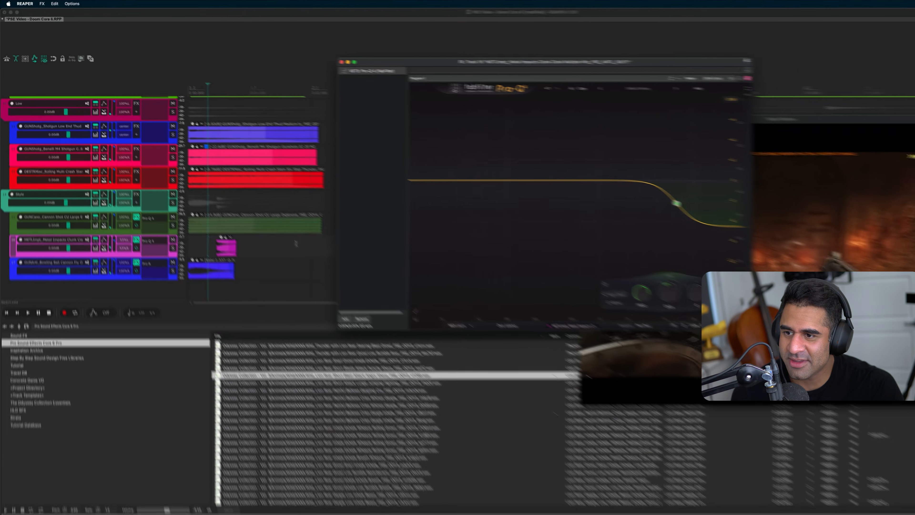
left_click(205, 247)
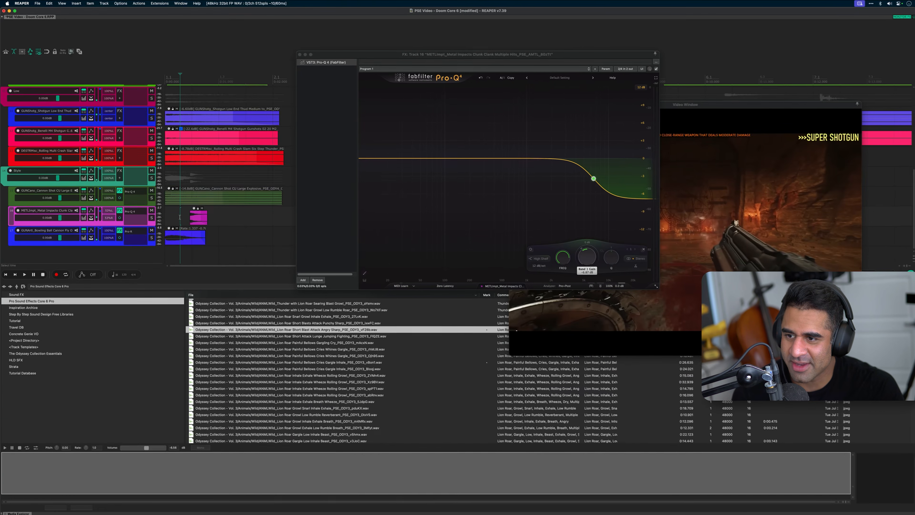
key("F6")
key("space")
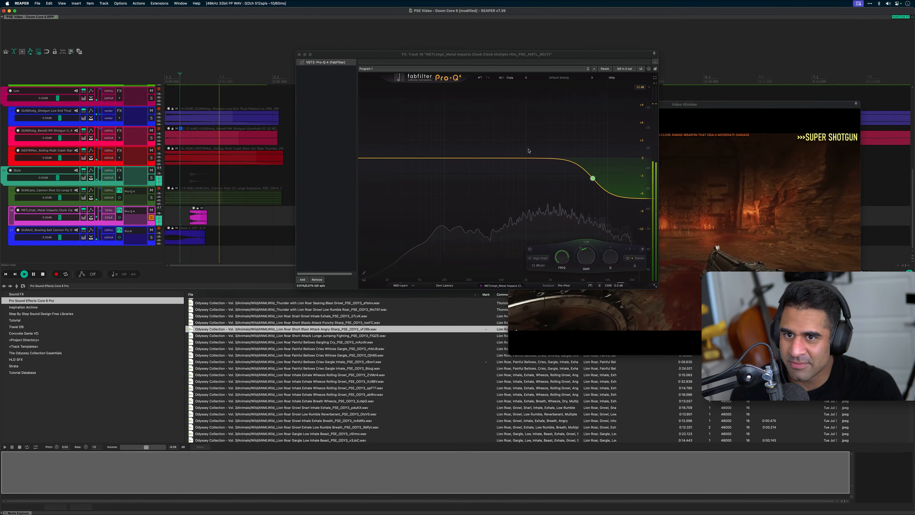
Deepen the metal impacts high-shelf cut to about -7.4 dB at a slightly lower frequency, and close the equaliser
key("space")
key("space")
key("space")
left_click_drag(590, 179, 584, 181)
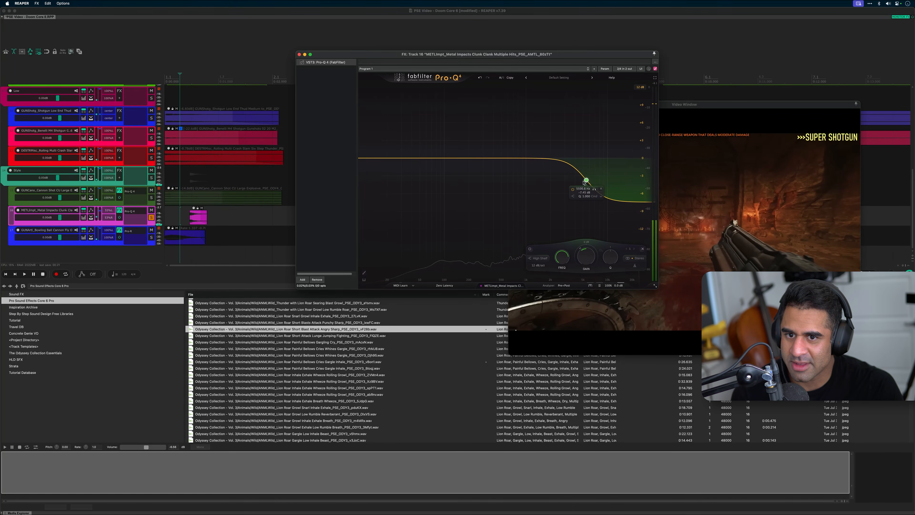
left_click(298, 55)
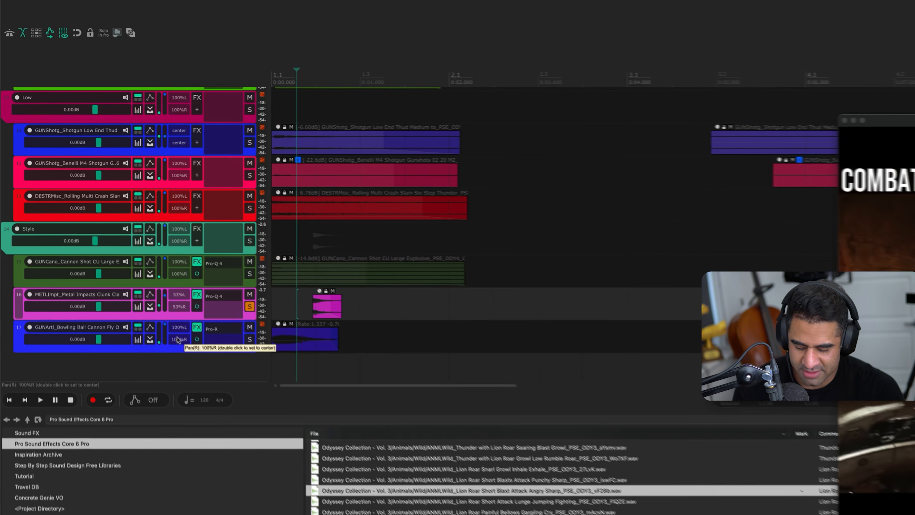
Insert ReaPitch on the metal impacts track with a full-range shift of -4.51 semitones and play the track soloed
key("p")
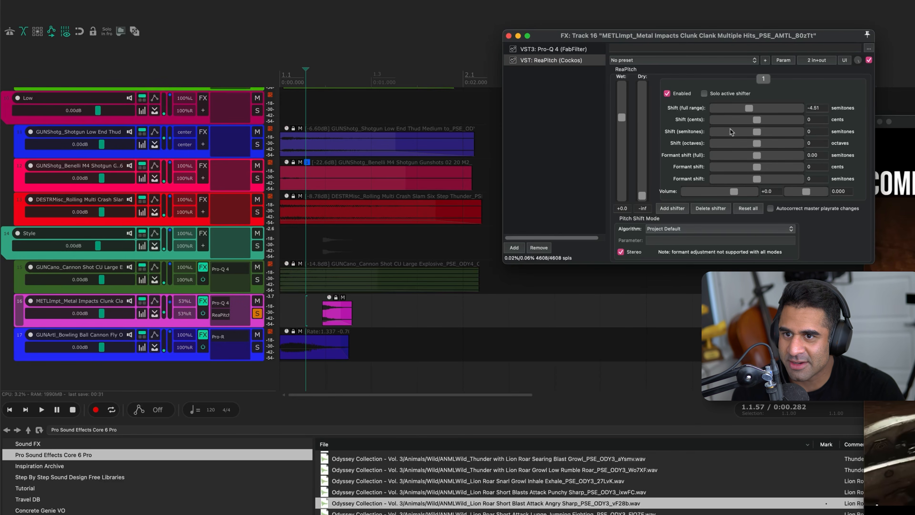
key("space")
key("space")
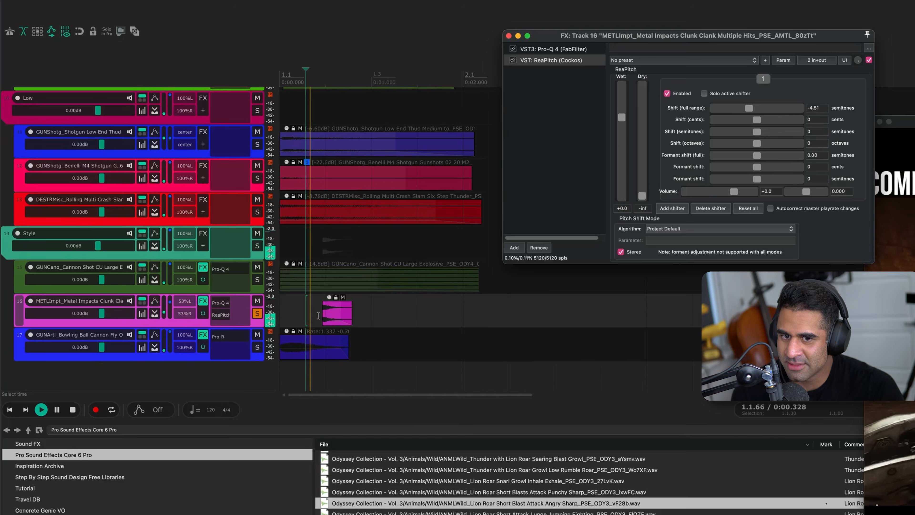
key("space")
key("space")
Unsolo the metal impacts track and play the full mix from the project start
key("space")
left_click(257, 313)
key("w")
key("space")
key("space")
key("space")
key("space")
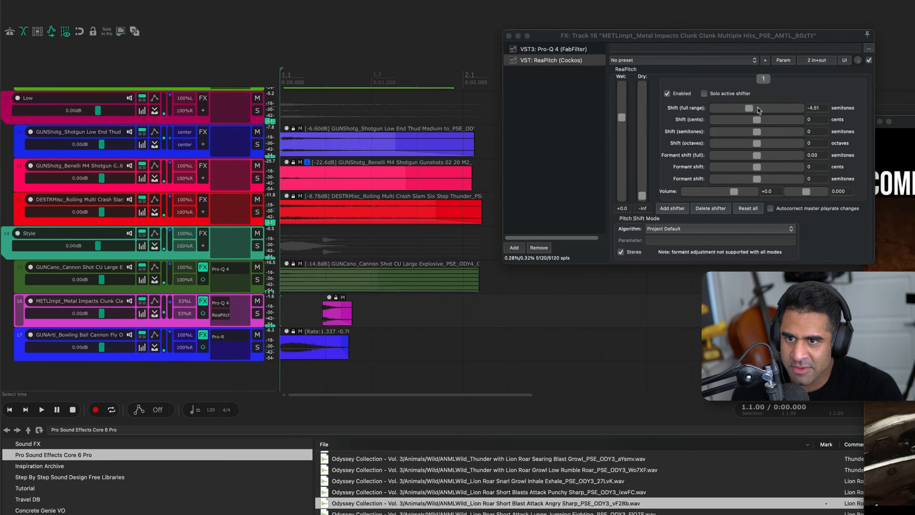
Try the metal impacts pitch shift at -11.52 and -0.77 semitones against the mix, then set it to -1.54 semitones
left_click_drag(758, 107, 740, 108)
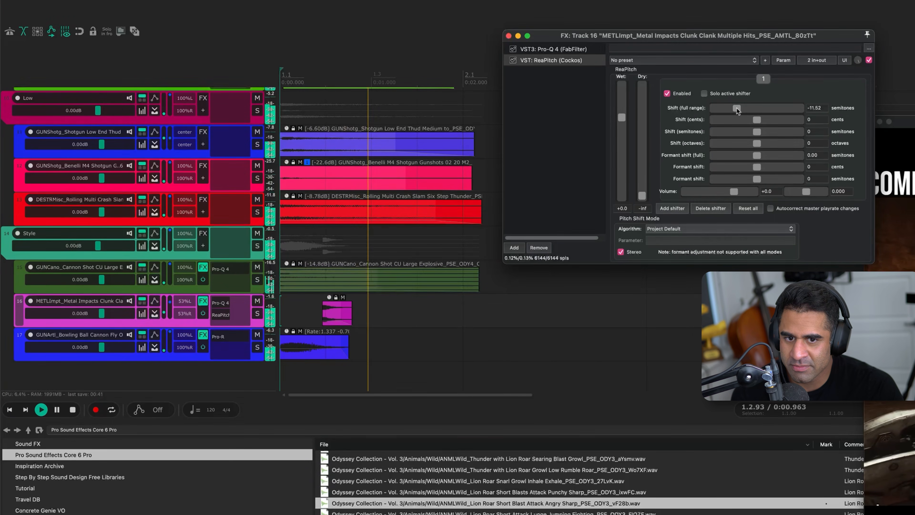
key("space")
left_click_drag(735, 108, 754, 108)
key("space")
key("space")
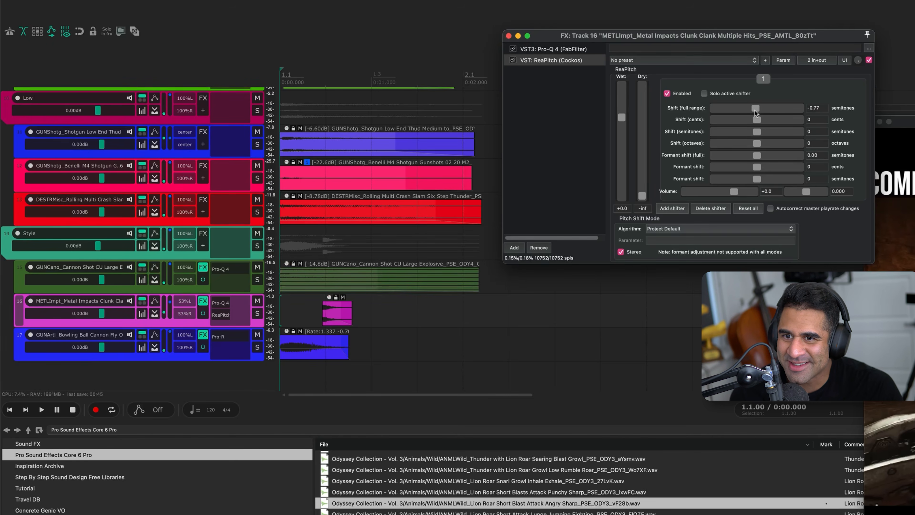
key("space")
key("space")
key("space")
key("space")
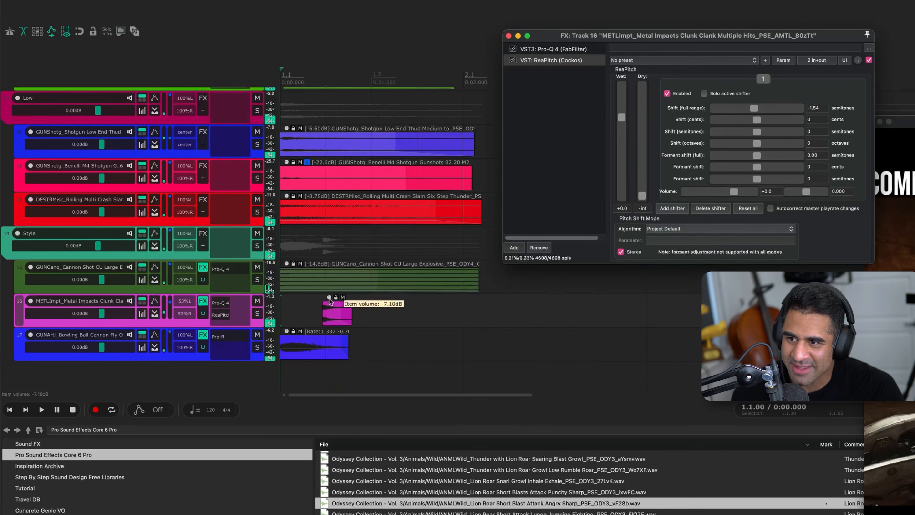
Fine-tune the metal impacts clip's volume, play the mix, and close the ReaPitch window
left_click_drag(329, 298, 330, 300)
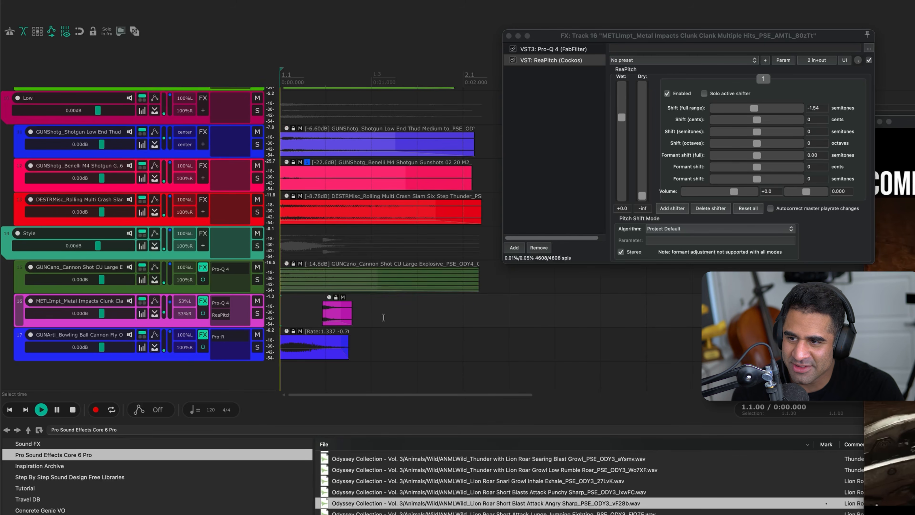
key("space")
scroll(301, 296, "up", 1)
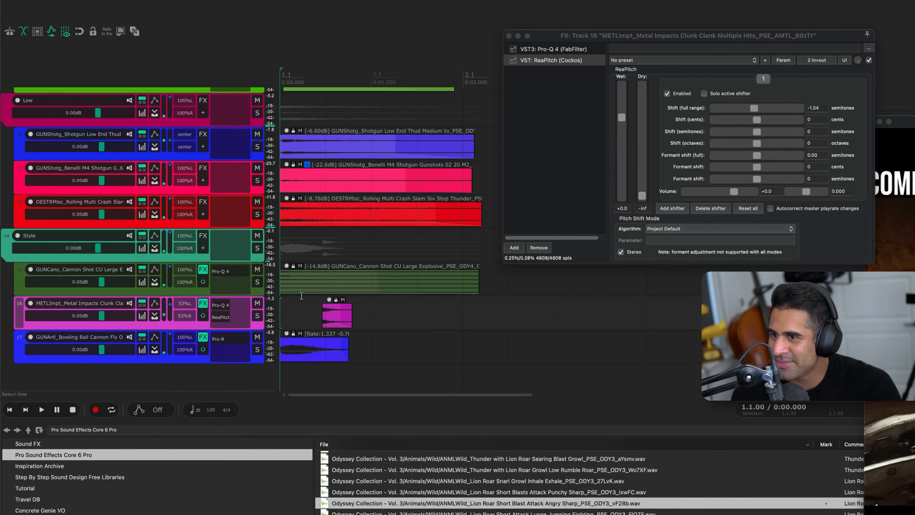
left_click(508, 36)
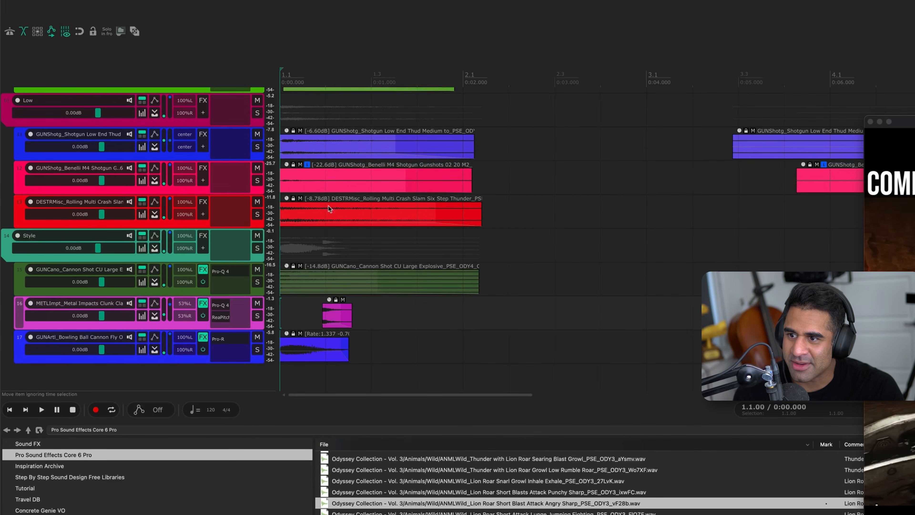
Audition the rolling multi crash track on its own from the start
left_click(196, 226)
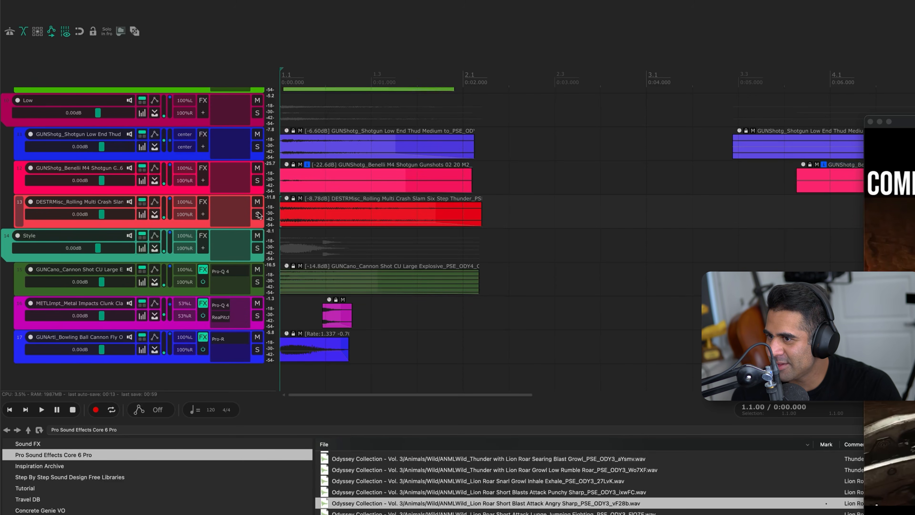
key("space")
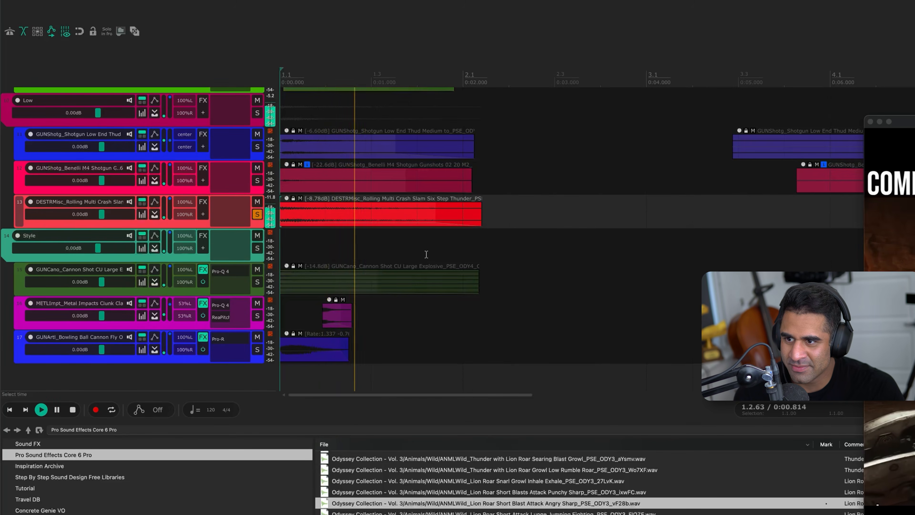
key("space")
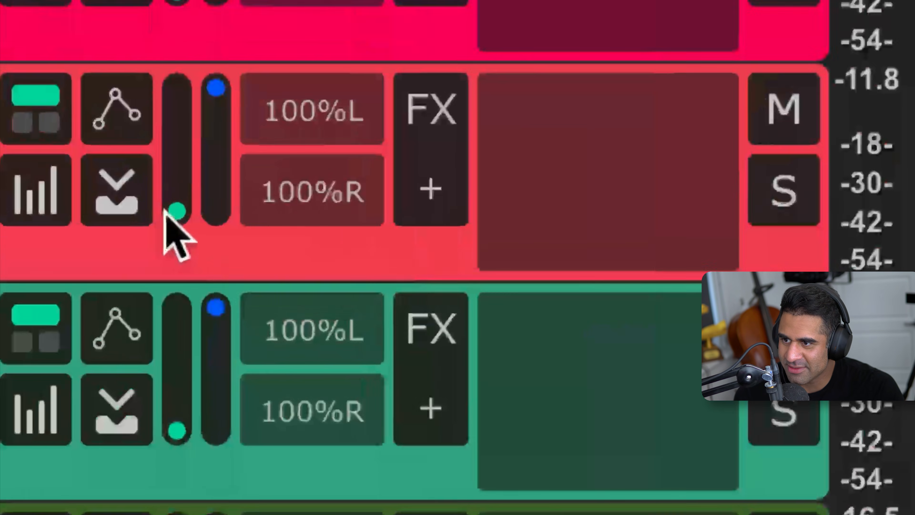
Narrow the rolling multi crash track's panning to 36%L and 36%R, and set its clip gain to -10.4 dB
left_click_drag(161, 217, 164, 213)
left_click_drag(177, 180, 182, 167)
left_click_drag(227, 88, 227, 122)
left_click_drag(177, 180, 176, 176)
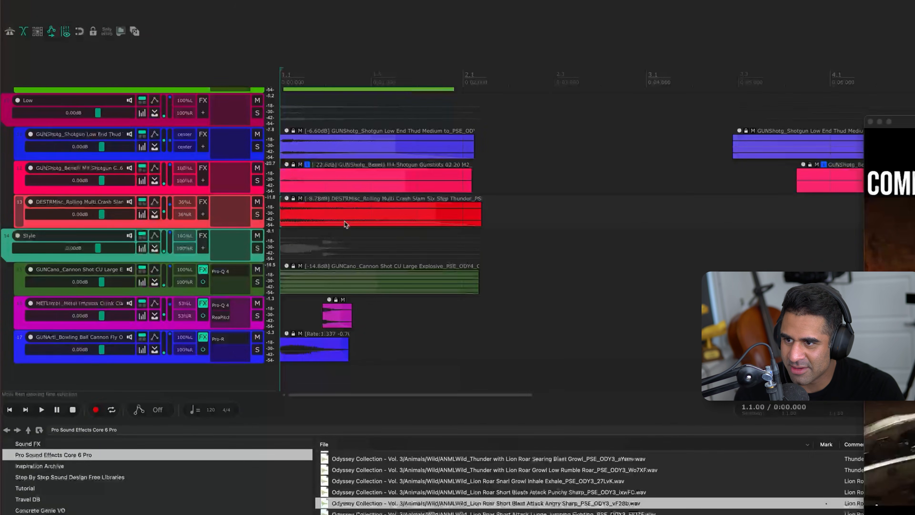
key("space")
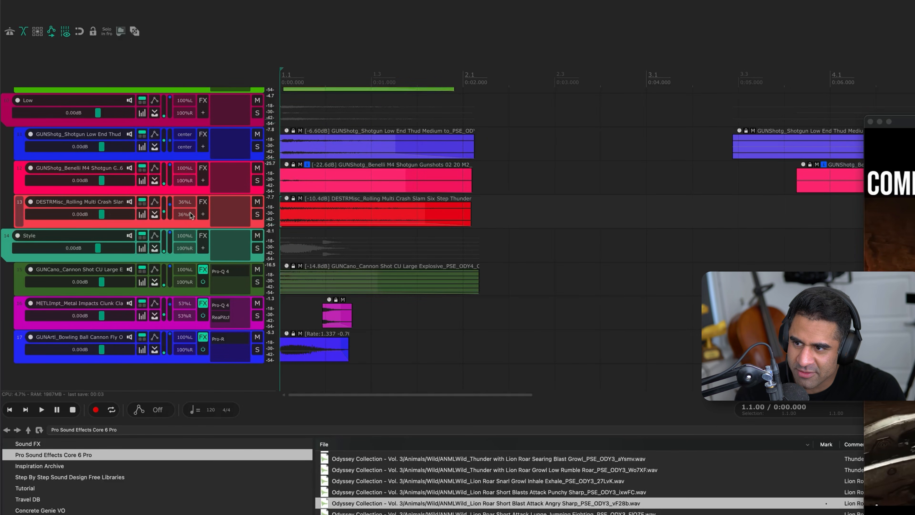
Insert Pro-Q 4 on the rolling multi crash track with a -3.47 dB high shelf at 7029 Hz, and play the mix
key("q")
left_click_drag(586, 153, 528, 170)
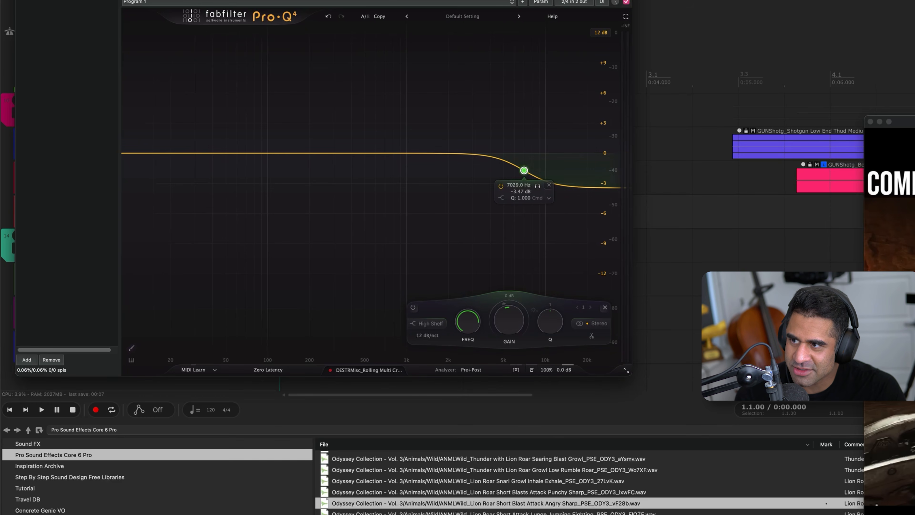
key("q")
key("space")
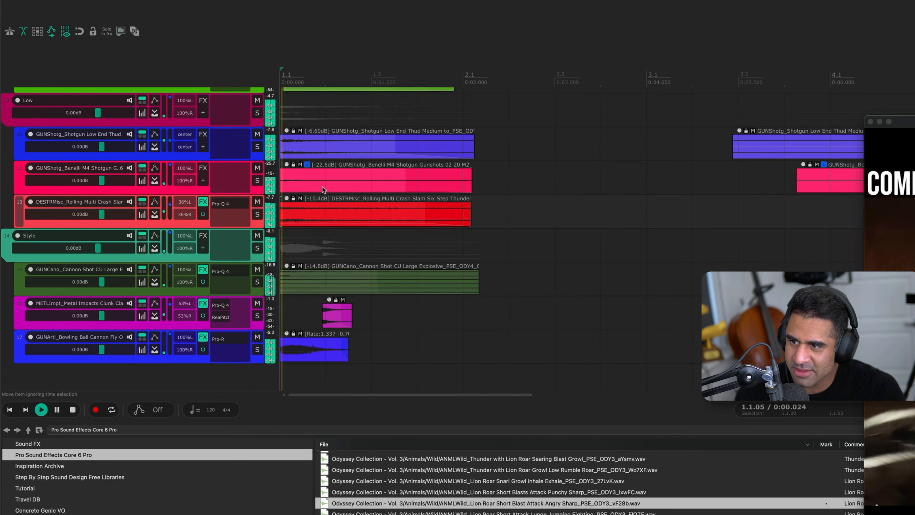
key("space")
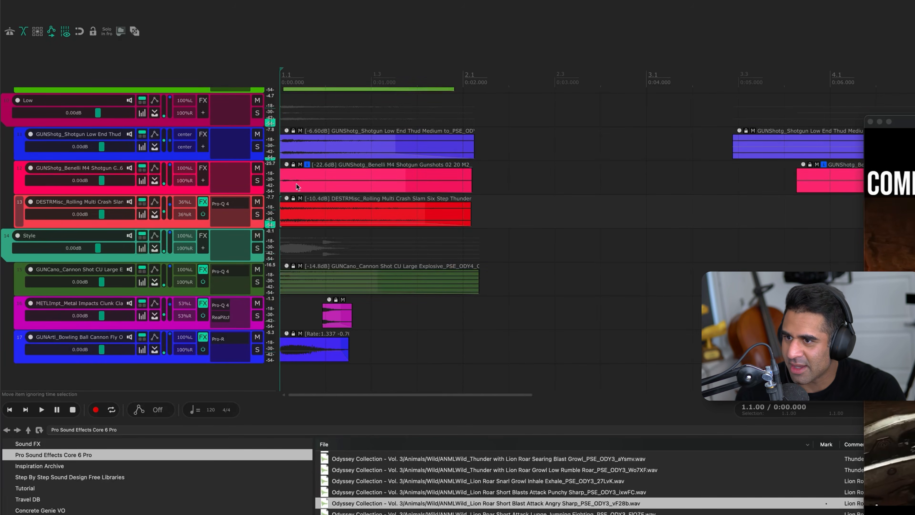
Audition the Benelli M4 shotgun track in the Low group soloed, and raise its clip gain to -19.7 dB
left_click(178, 191)
key("s")
key("space")
key("s")
key("space")
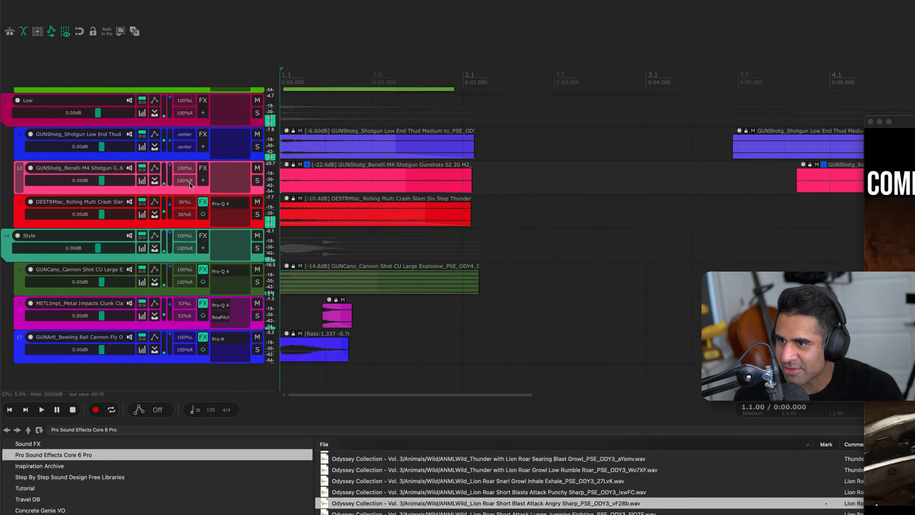
left_click_drag(288, 165, 285, 148)
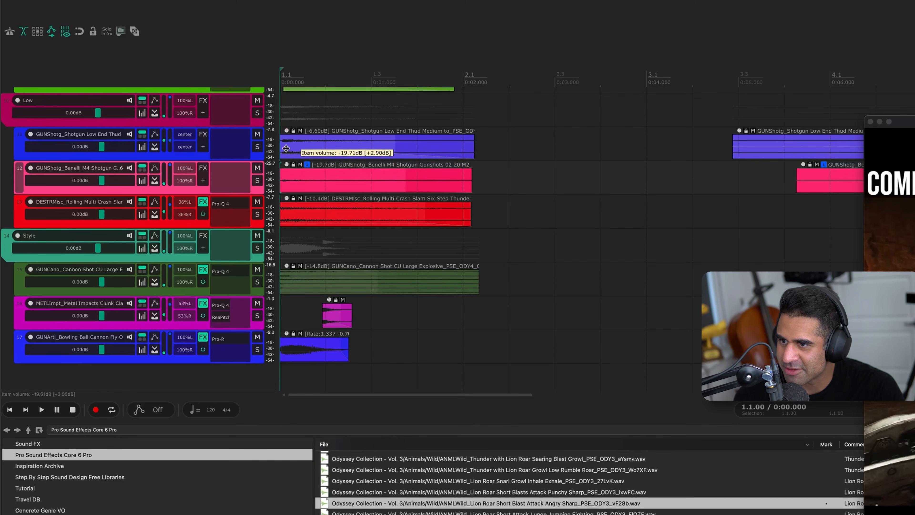
Audition the Shotgun Low End Thud track on its own
left_click(199, 158)
key("s")
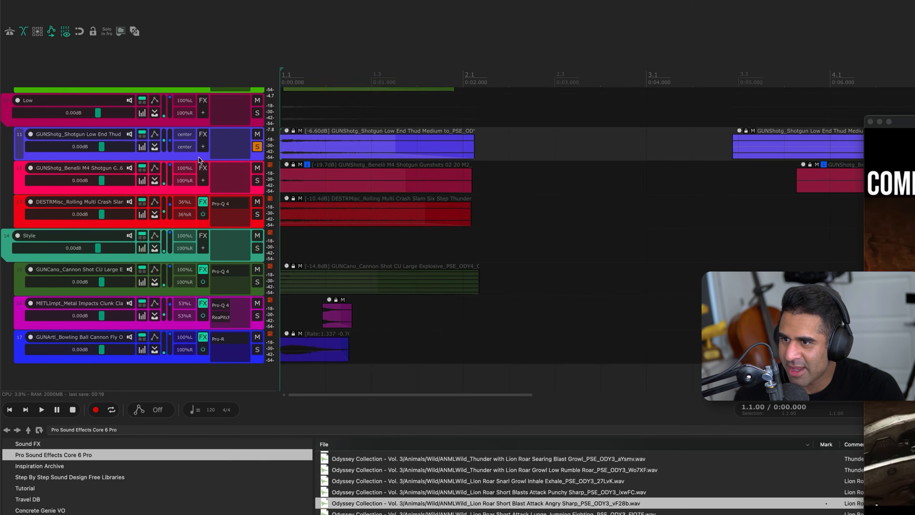
key("space")
key("s")
Audition the green Benelli M4 shotgun track above the Low group, playing it soloed
scroll(280, 155, "up", 3)
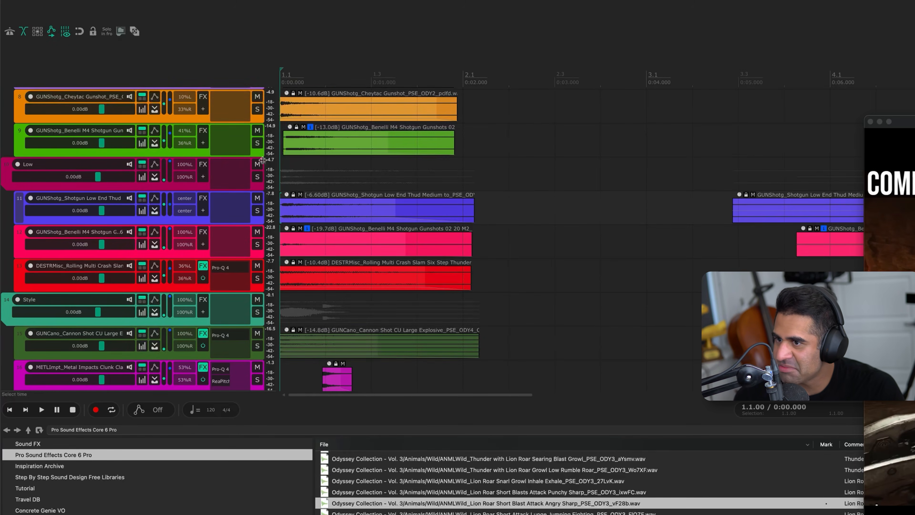
scroll(231, 158, "up", 2)
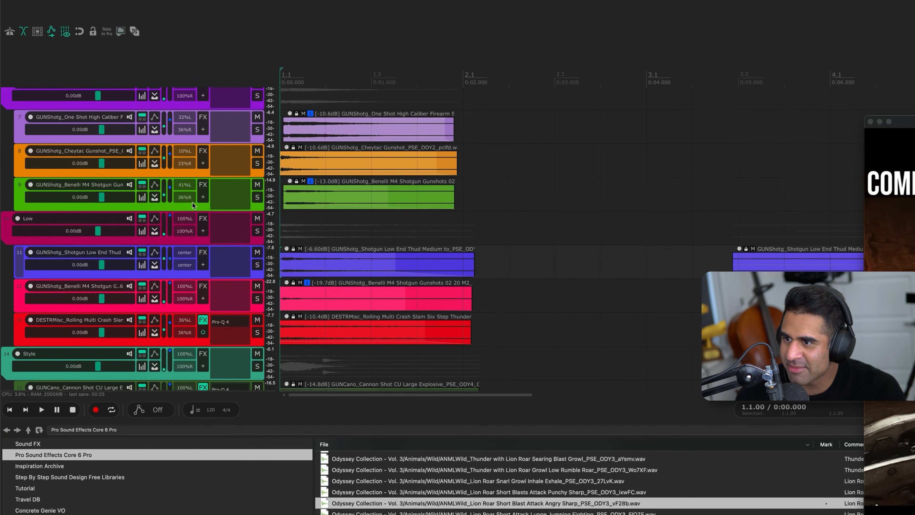
left_click(193, 203)
key("s")
key("space")
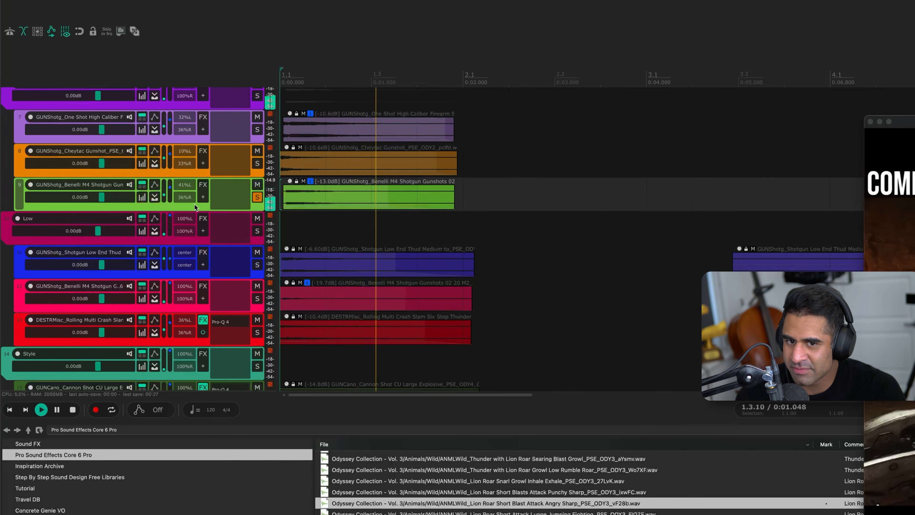
key("s")
key("s")
key("space")
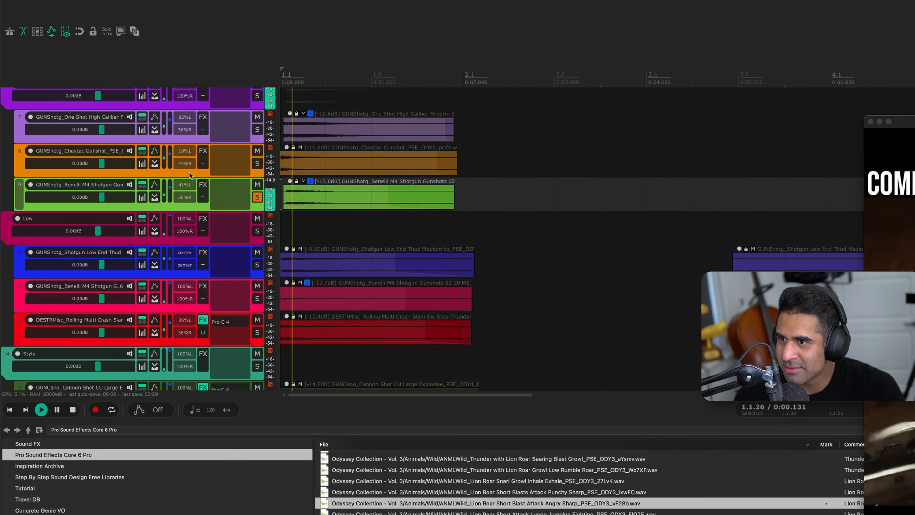
Audition the Cheytac gunshot track on its own
key("s")
left_click(188, 172)
key("s")
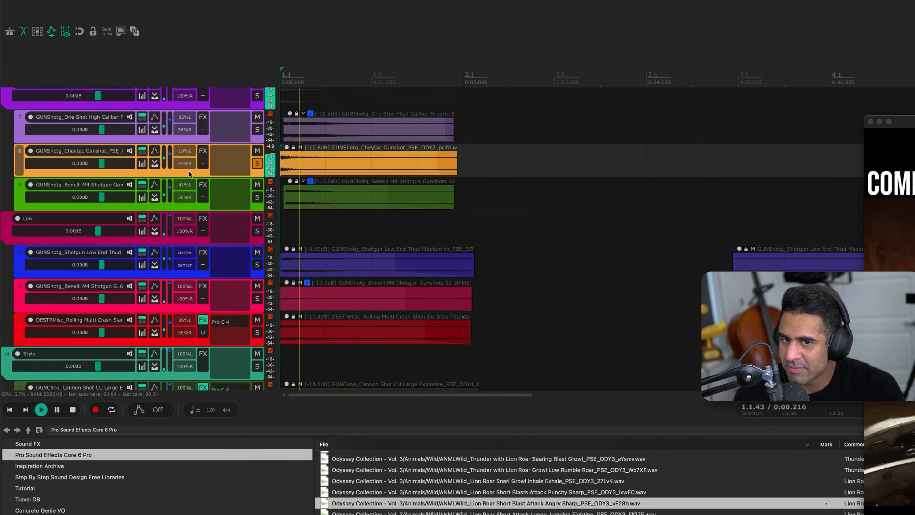
key("s")
key("space")
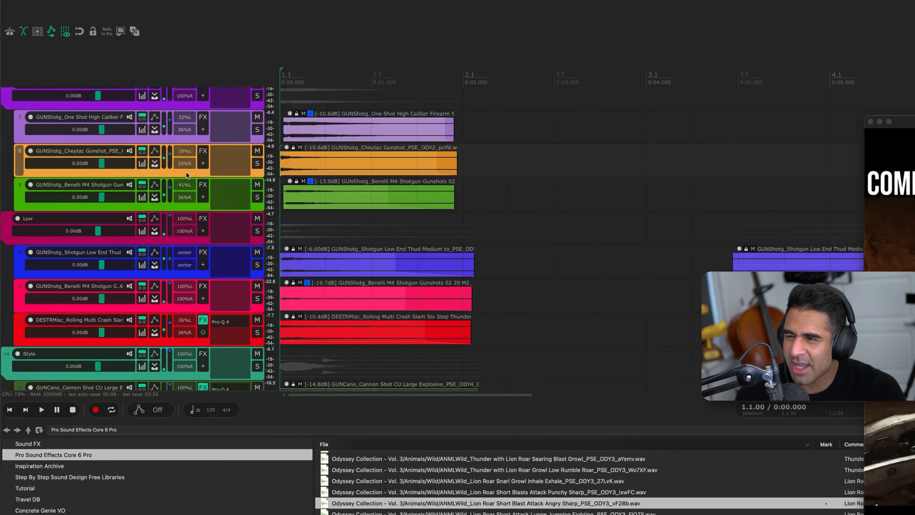
Insert ReaPitch on the Cheytac gunshot track with a full-range shift of -5.76 semitones and play it soloed
key("p")
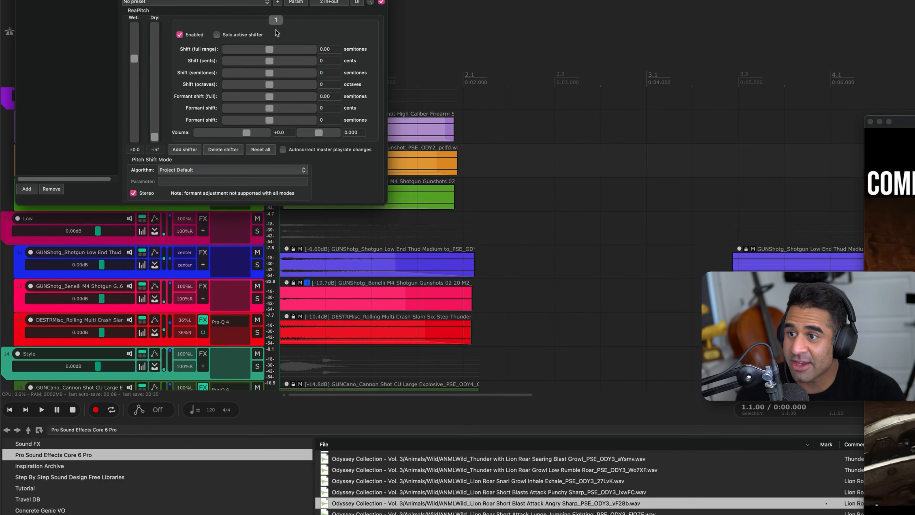
left_click(262, 52)
left_click_drag(249, 0, 635, 118)
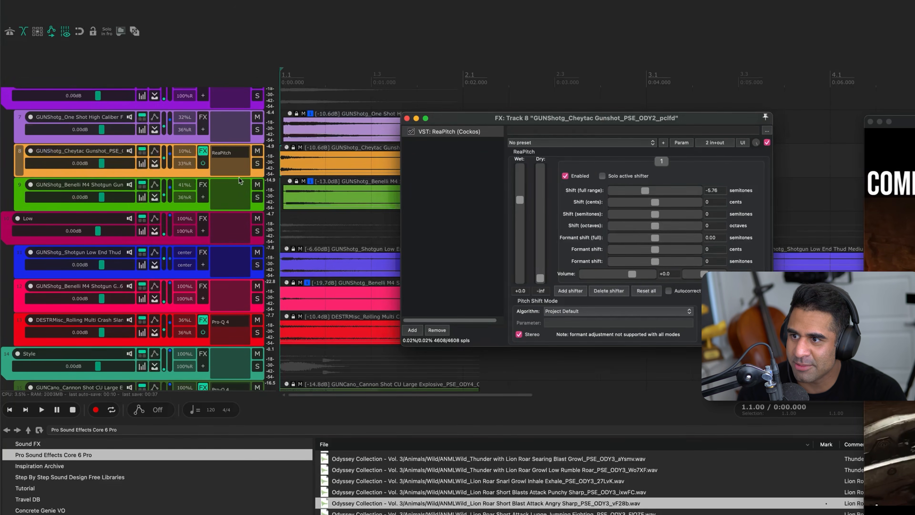
left_click(204, 174)
key("s")
key("space")
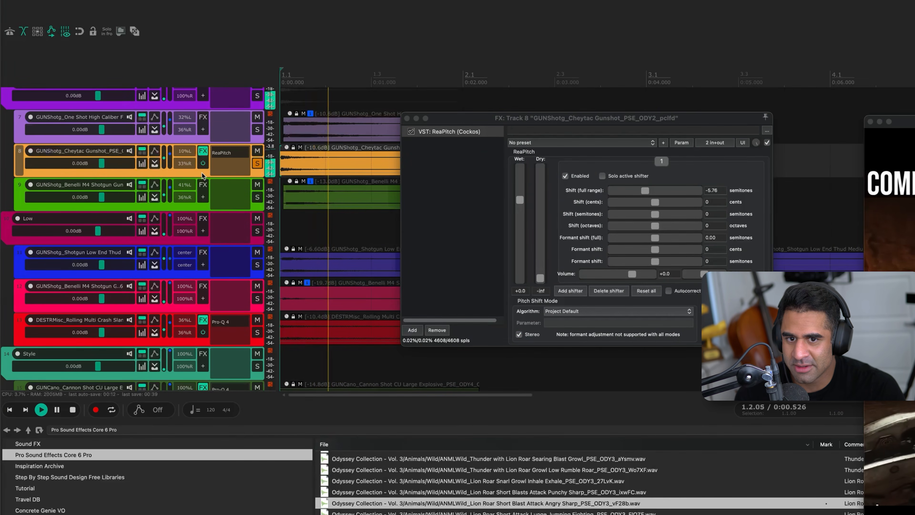
key("space")
Lower the Cheytac gunshot's pitch shift to about -11.81 semitones, unsolo the track, and leave its effects enabled after a bypass comparison
left_click_drag(645, 190, 637, 191)
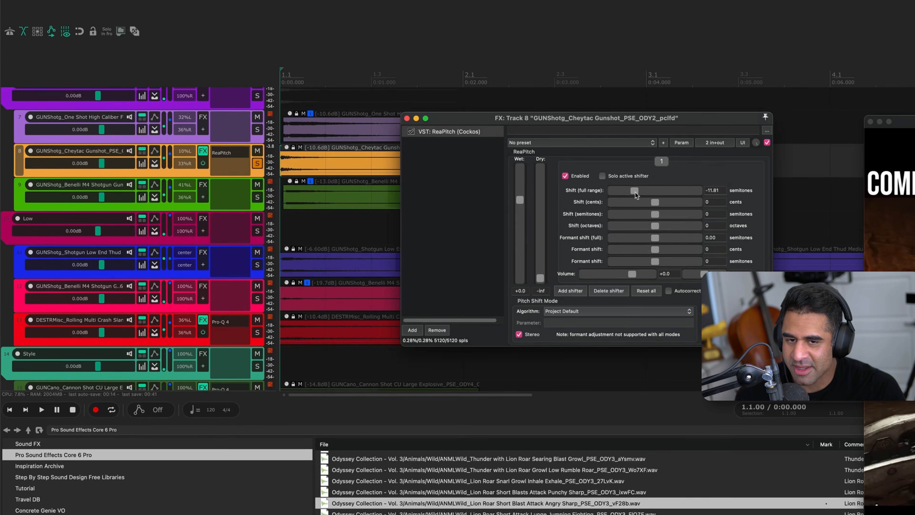
left_click(407, 118)
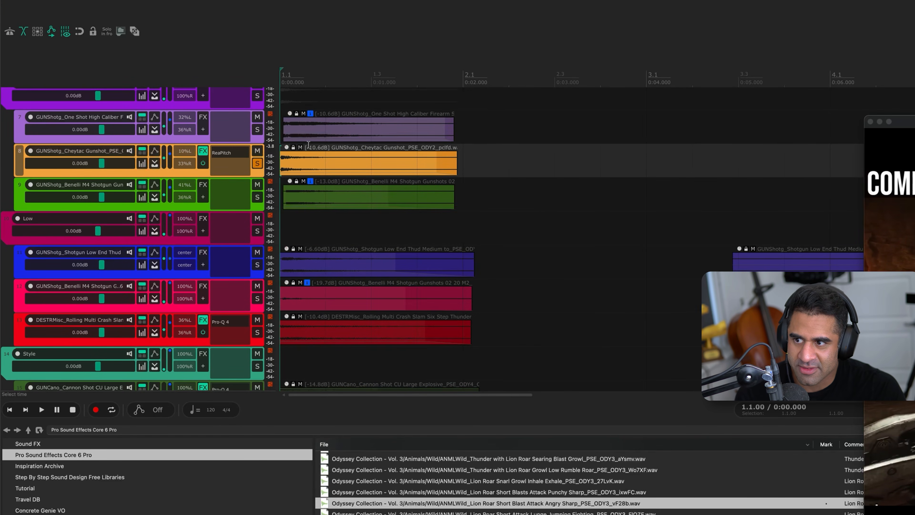
left_click(257, 164)
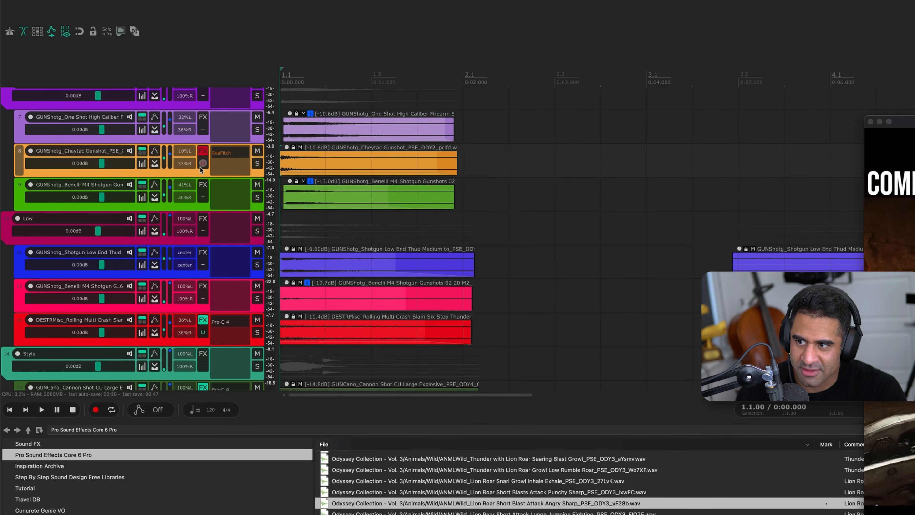
left_click(202, 166)
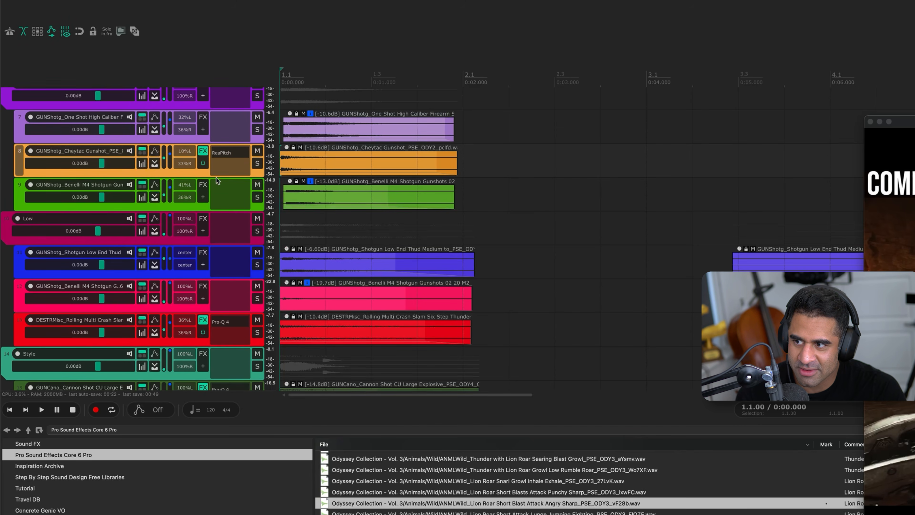
Raise the Cheytac gunshot clip's volume to -9.42 dB, playing the full mix before and after the change
key("space")
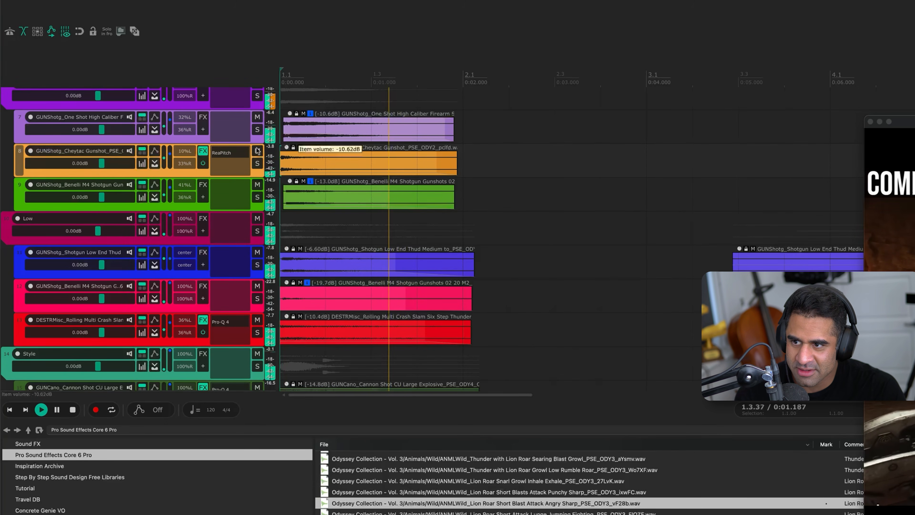
key("space")
left_click_drag(286, 148, 286, 144)
key("space")
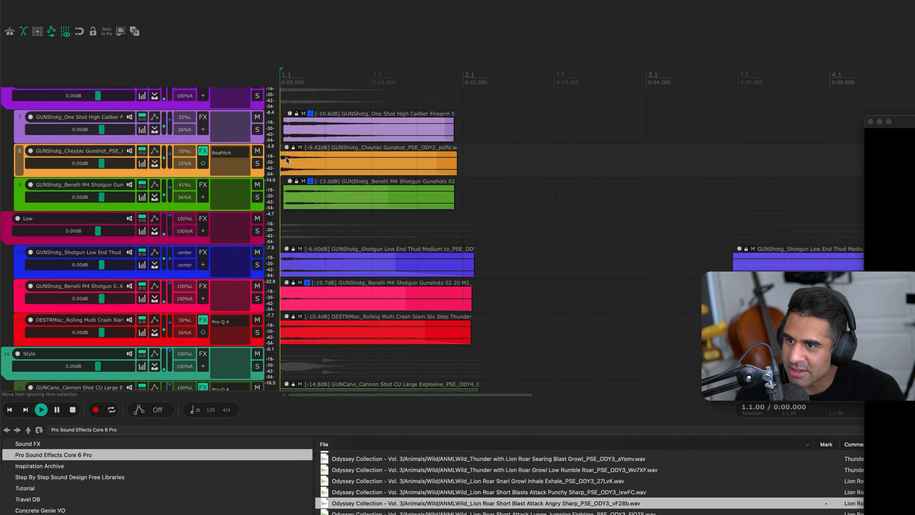
scroll(271, 183, "up", 3)
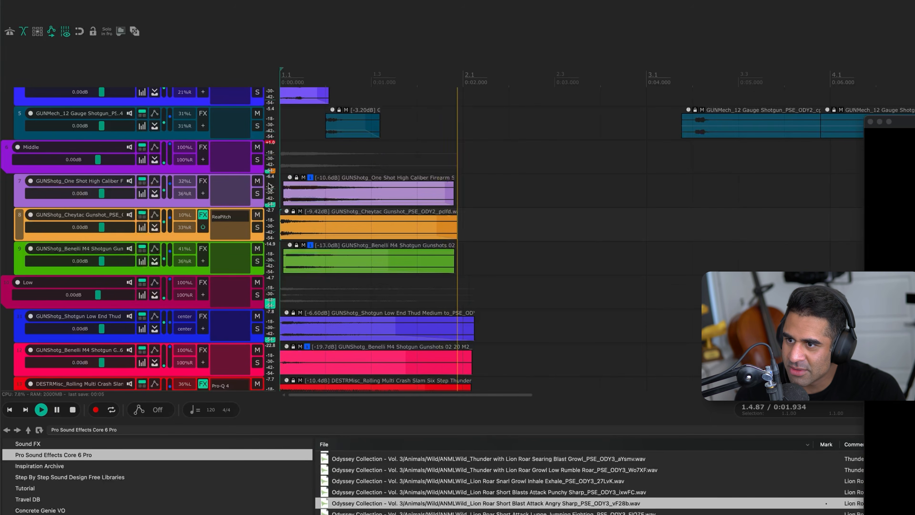
key("space")
Solo the One Shot High Caliber track, insert Pro-Q 4 with a high-shelf cut of -8.27 dB at about 3842 Hz, play it and unsolo
left_click(196, 201)
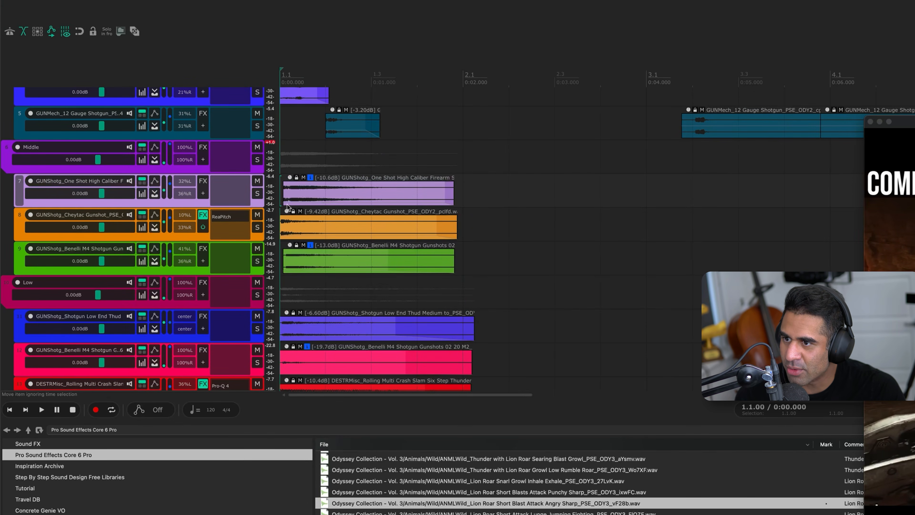
key("F6")
key("space")
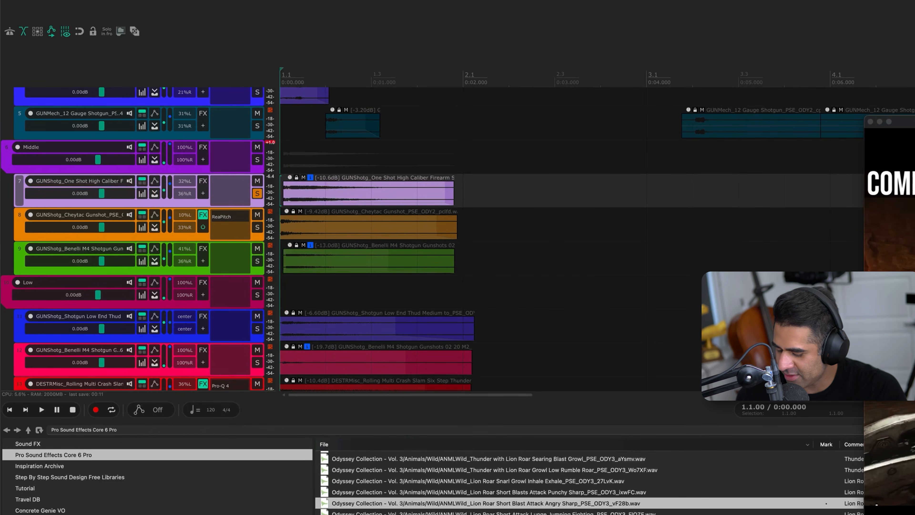
key("q")
left_click_drag(555, 154, 487, 194)
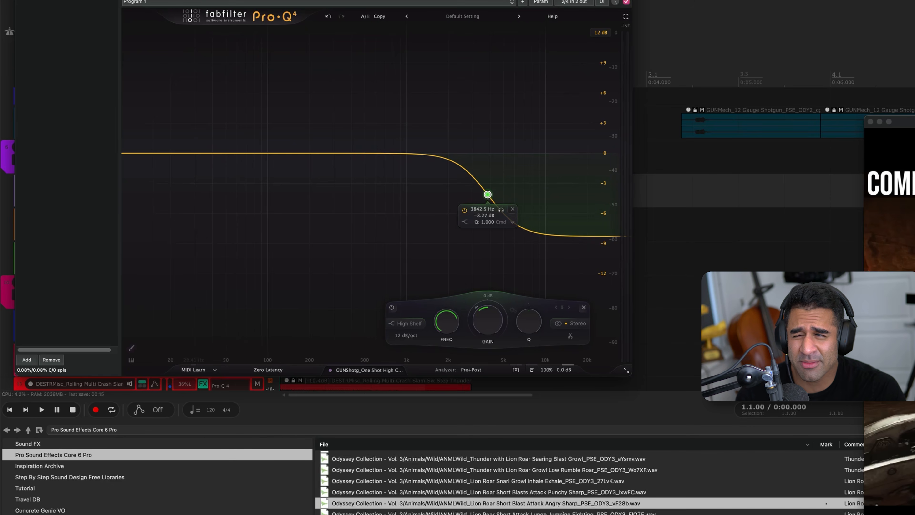
key("Escape")
key("space")
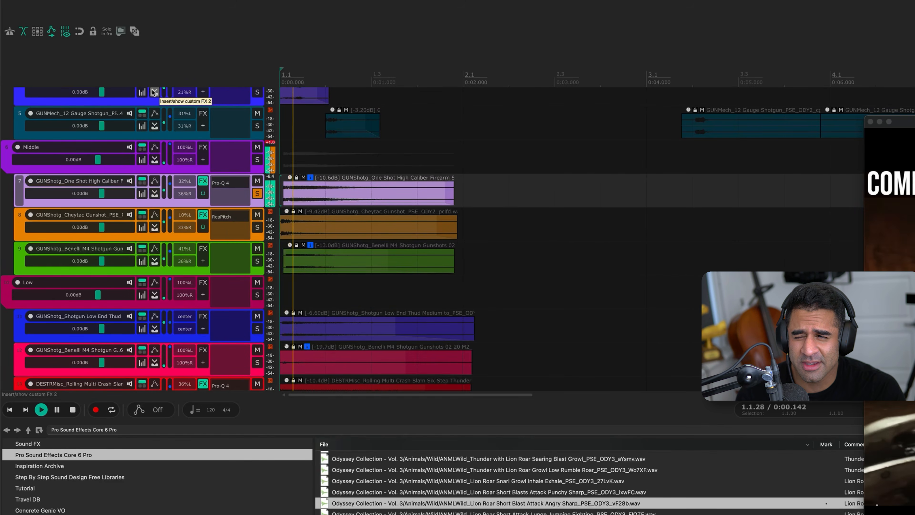
left_click(256, 194)
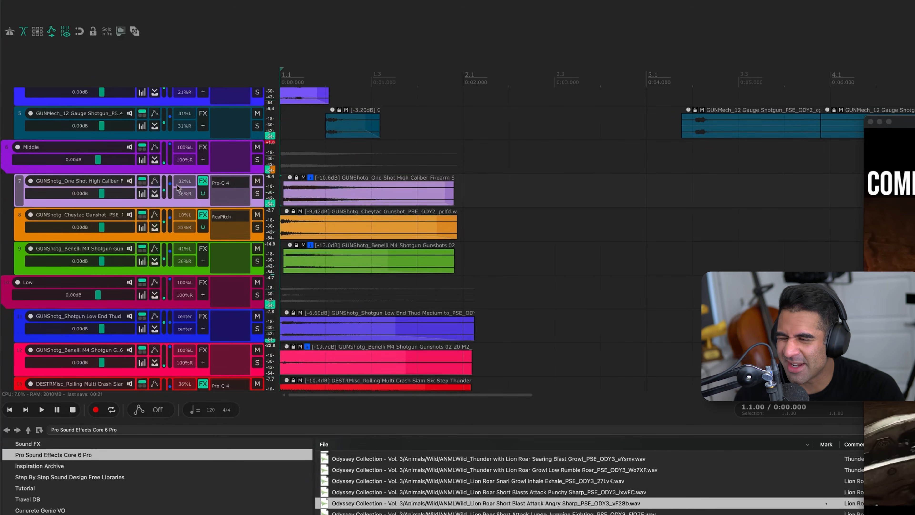
Soften the One Shot High Caliber track's high shelf to -2.45 dB at about 7899 Hz while playing the full mix
key("space")
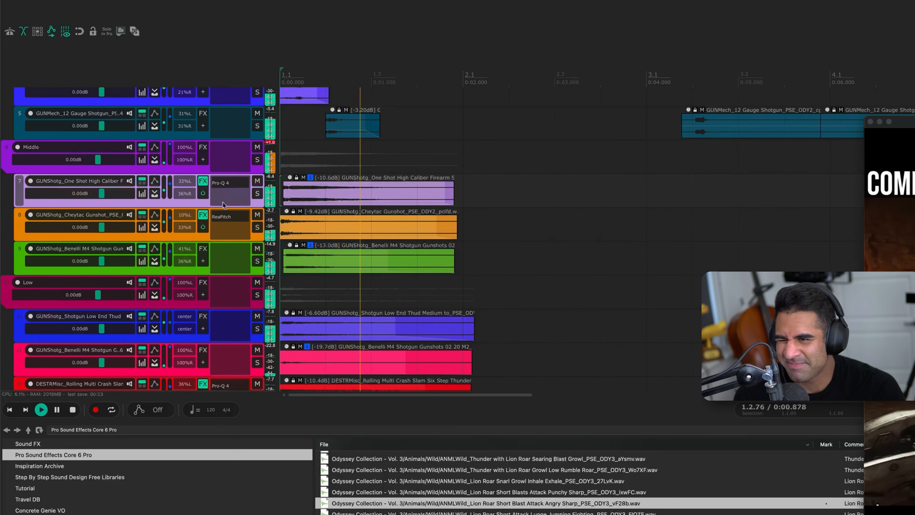
left_click(230, 186)
left_click_drag(381, 182, 445, 144)
key("space")
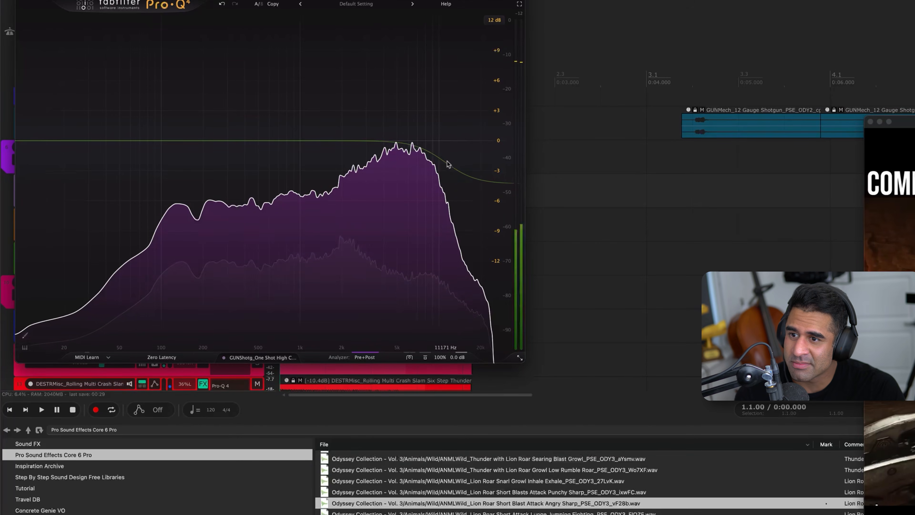
key("space")
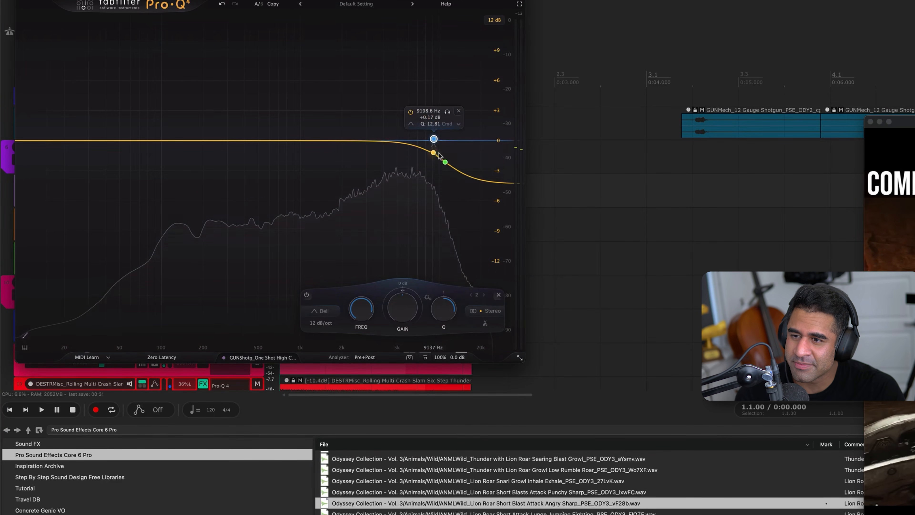
left_click_drag(431, 162, 429, 144)
key("space")
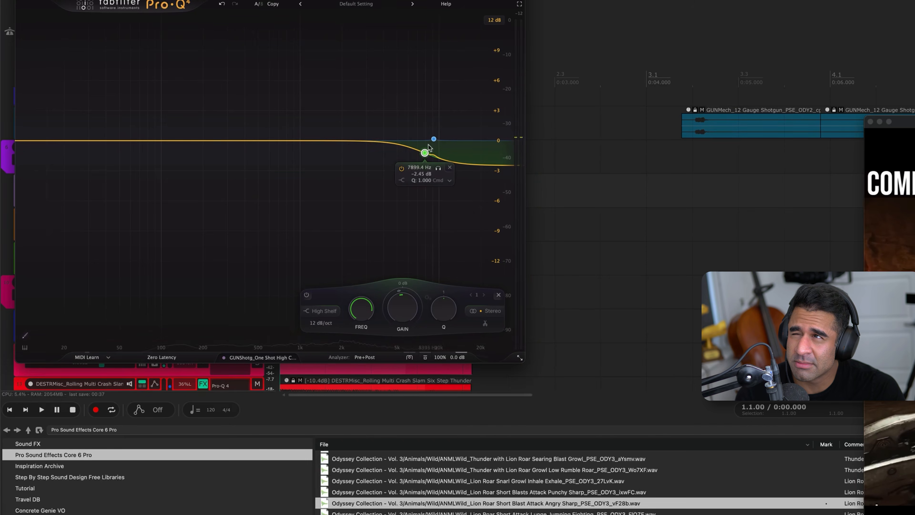
Move the One Shot High Caliber high shelf to about 6000 Hz at -2.86 dB and add a bell band at 1427.6 Hz
key("space")
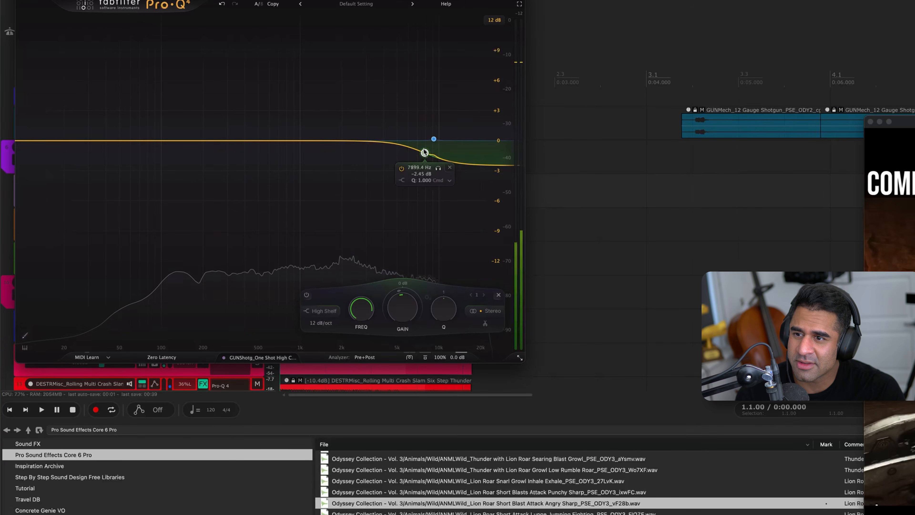
left_click_drag(424, 152, 407, 158)
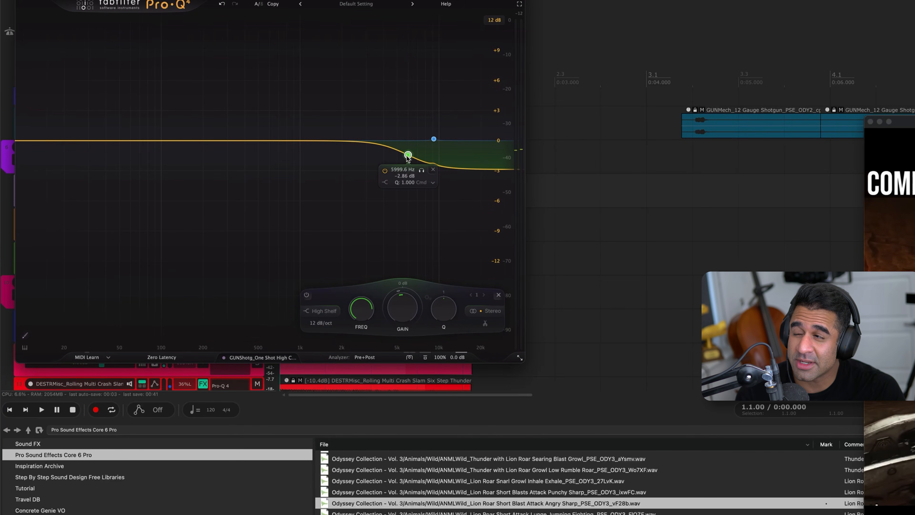
key("space")
double_click(321, 141)
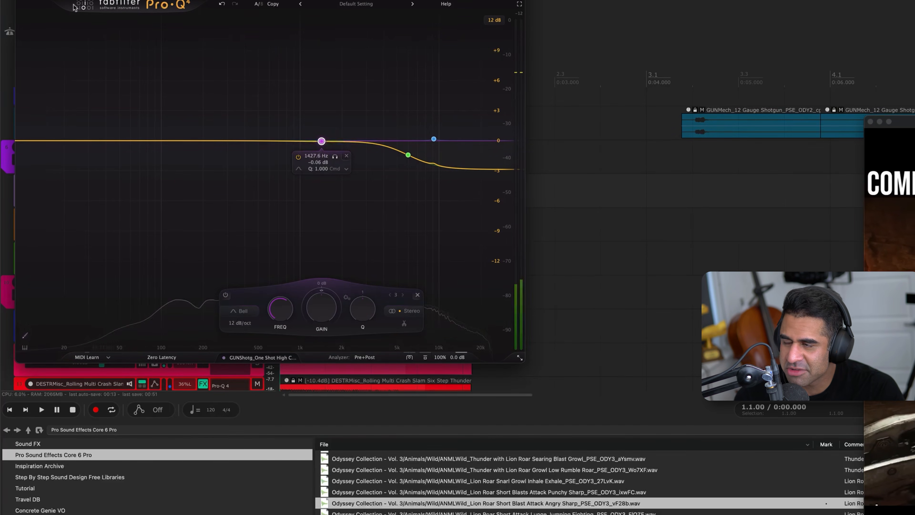
key("Escape")
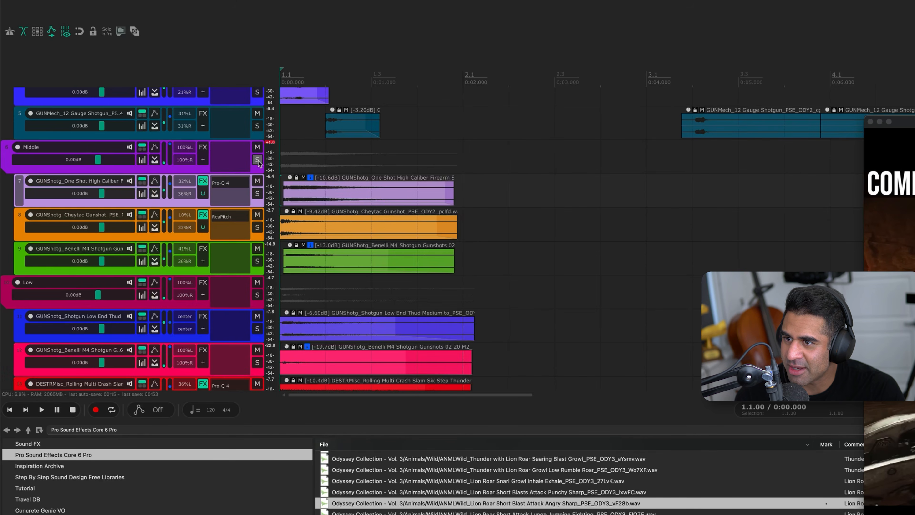
Audition the GUNMech 12 Gauge Shotgun track soloed and lower its first clip's volume to -3.40 dB
scroll(256, 163, "up", 5)
left_click(182, 252)
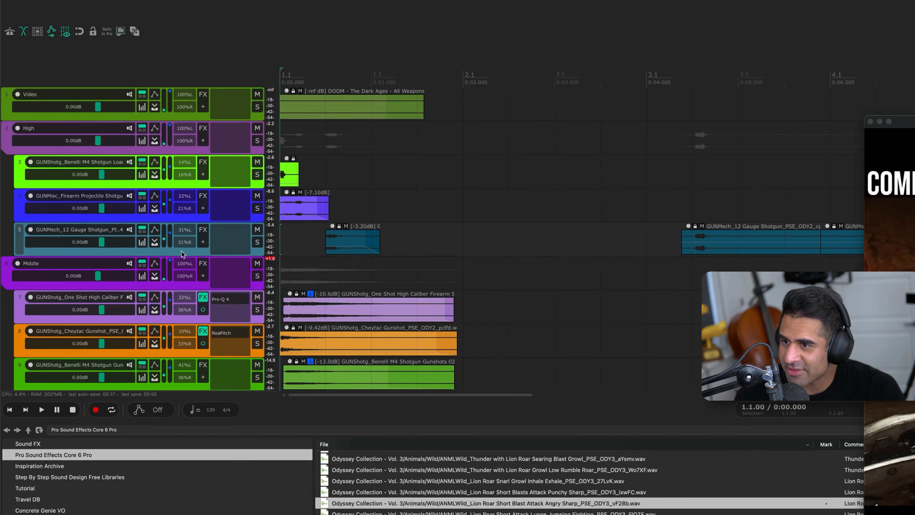
key("F6")
key("space")
key("F6")
key("space")
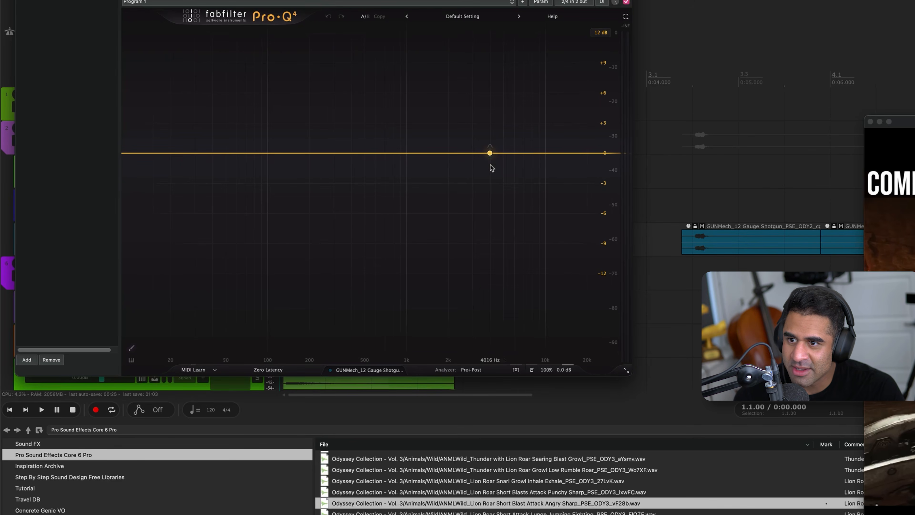
Insert Pro-Q 4 on the 12 Gauge Shotgun track with a bell cut of -5.51 dB at about 4975 Hz, Q 0.694
left_click_drag(492, 168, 505, 224)
key("space")
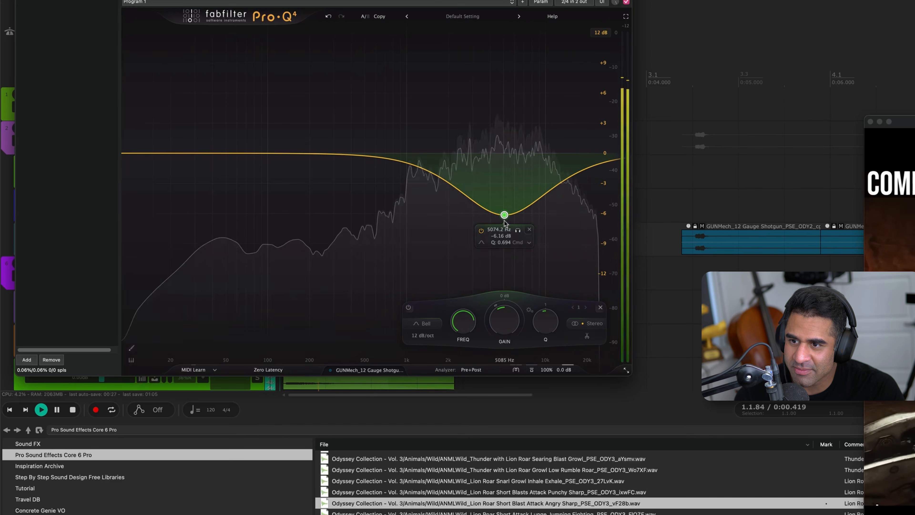
left_click_drag(505, 216, 503, 208)
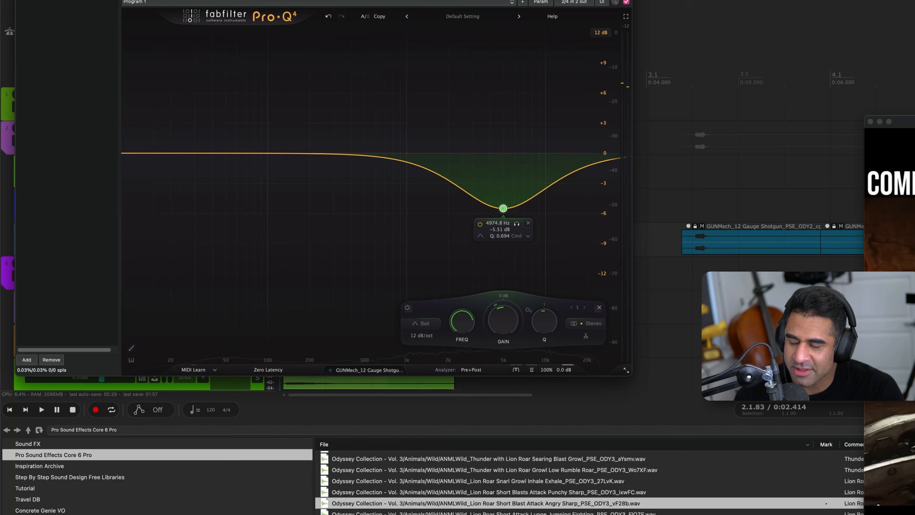
key("Escape")
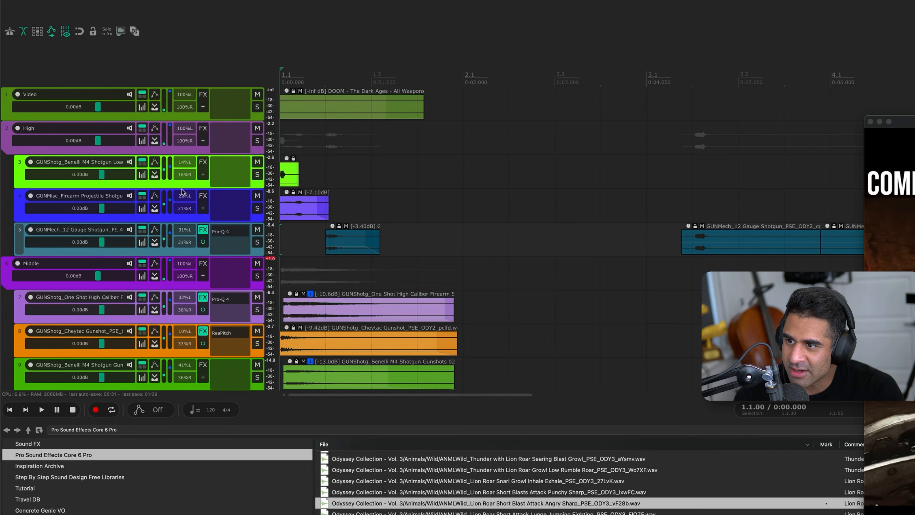
Add a Pro-R reverb with its default setting to the 12 Gauge Shotgun track and play the full mix against the video
key("m")
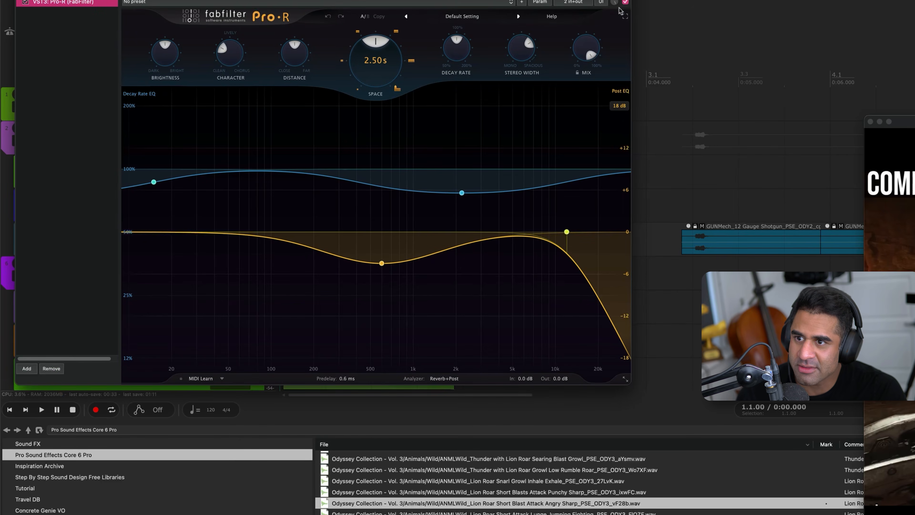
key("Escape")
key("space")
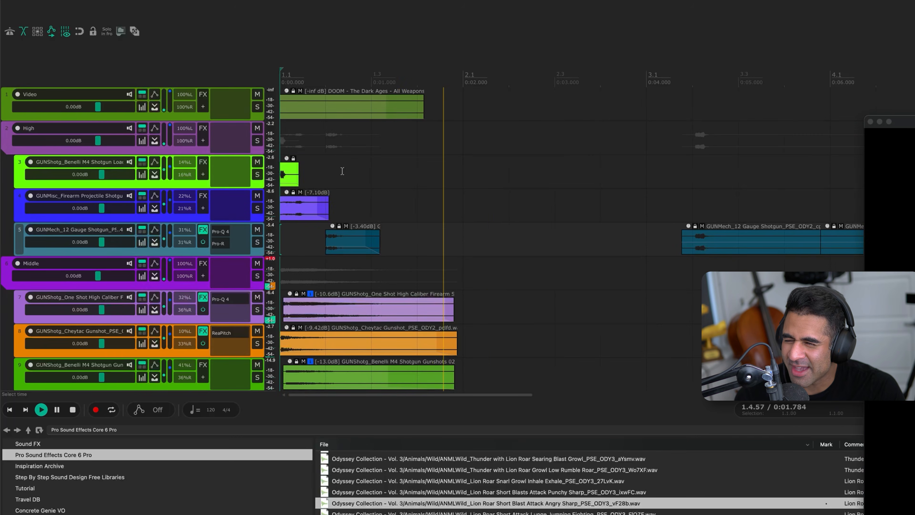
key("space")
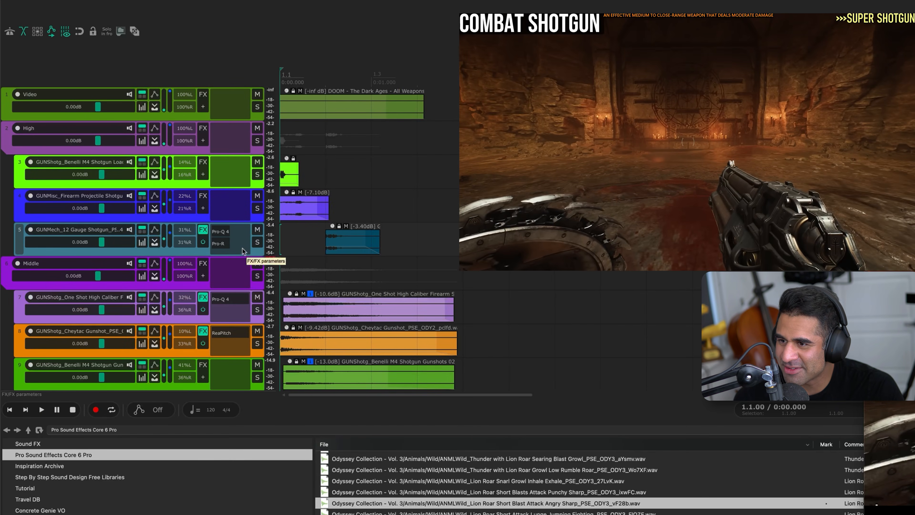
key("space")
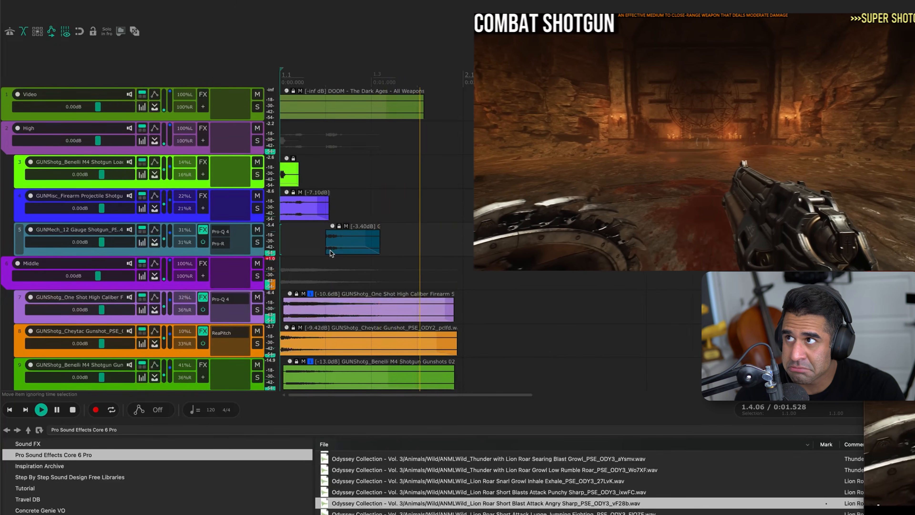
key("space")
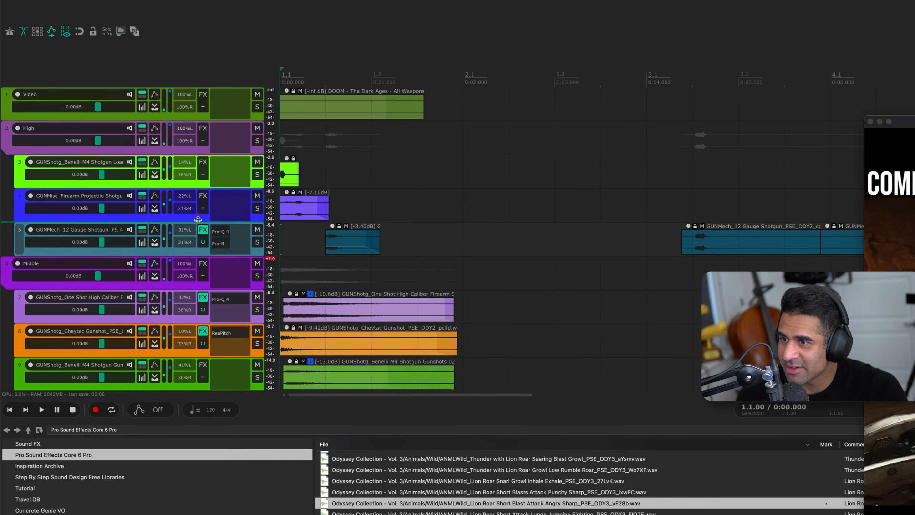
Insert Pro-Q 4 on the Firearm Projectile track with a bell cut of -4.76 dB at about 7585 Hz, Q 0.987
left_click(198, 218)
key("space")
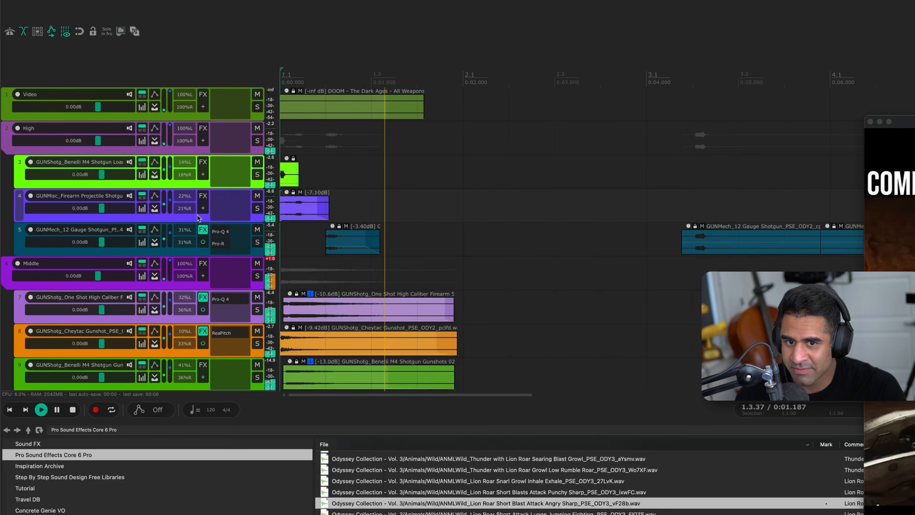
key("space")
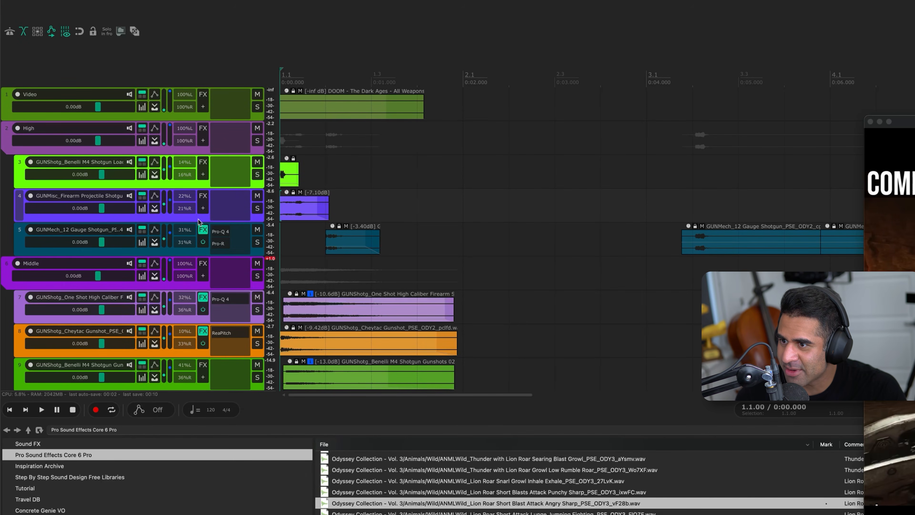
key("q")
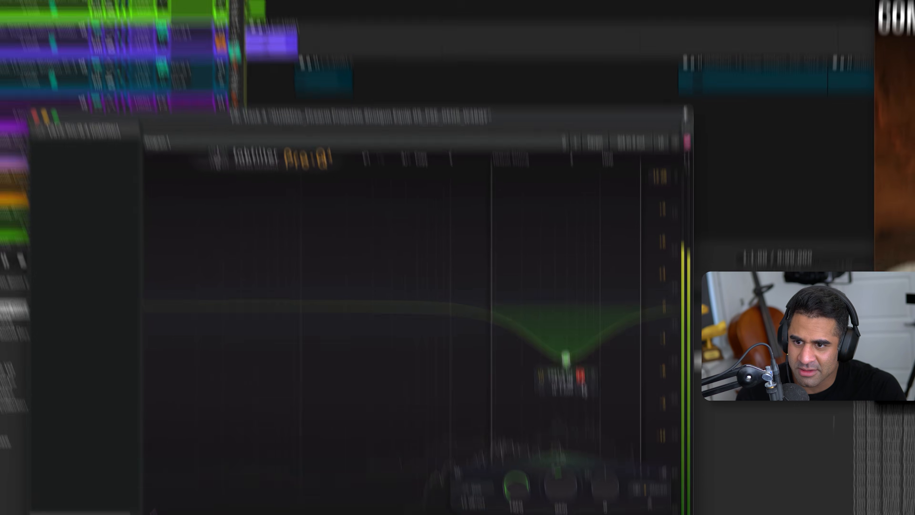
left_click_drag(582, 380, 572, 288)
Play the soloed Firearm Projectile track repeatedly to judge its Pro-Q 4 cut, and close the effect window
key("space")
key("space")
key("space")
key("space")
key("space")
key("space")
key("space")
key("space")
key("space")
key("space")
key("space")
key("space")
key("space")
key("space")
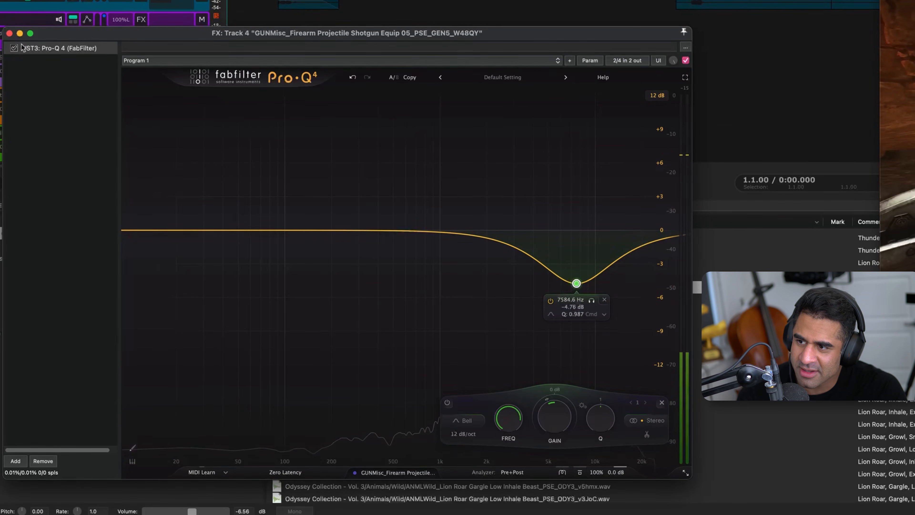
left_click(9, 33)
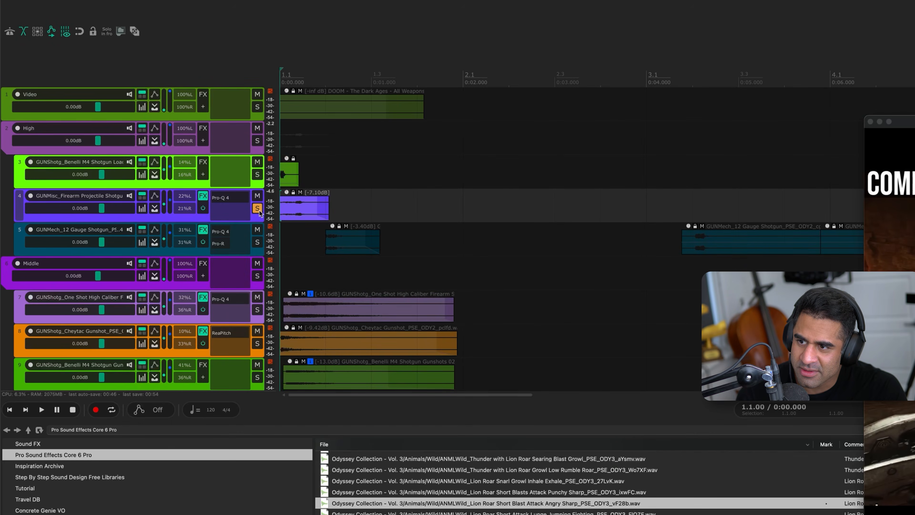
Unsolo the Firearm Projectile track and play the full mix twice
left_click(258, 209)
key("space")
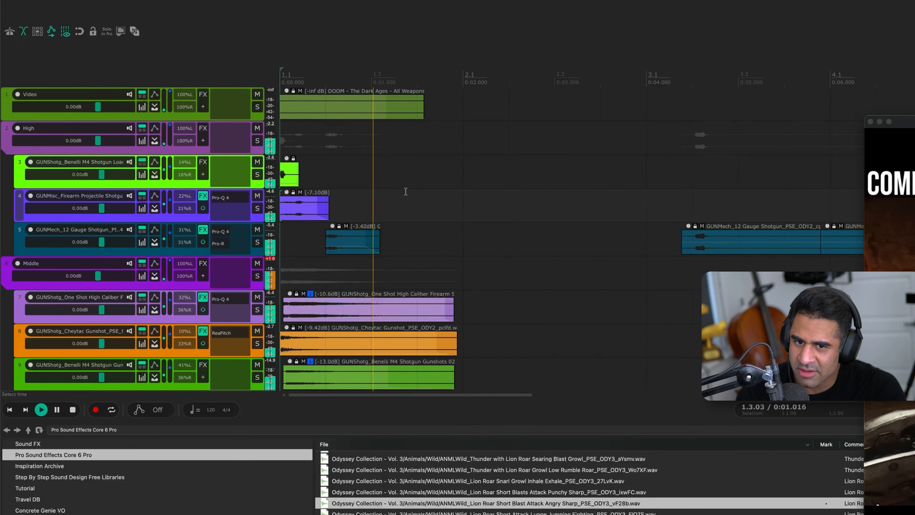
key("space")
key("space")
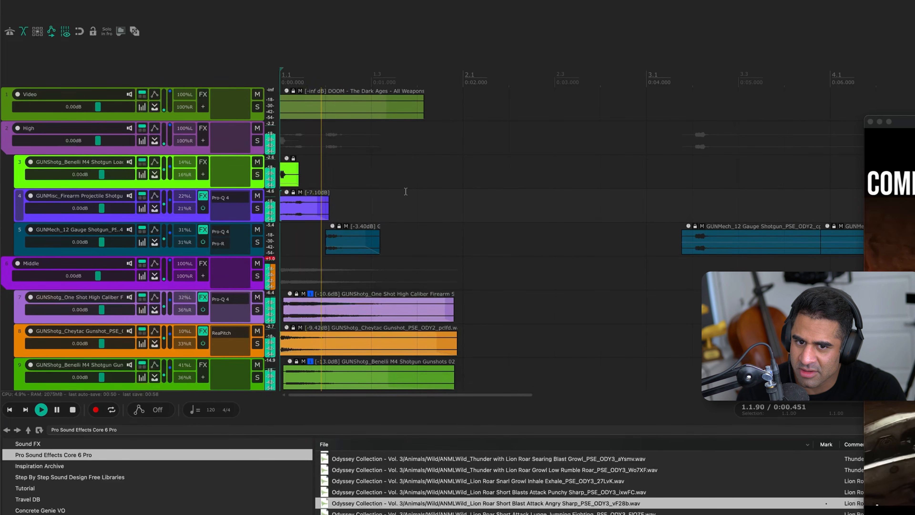
Audition the bright green Benelli M4 shotgun track in the High group, playing it soloed
key("space")
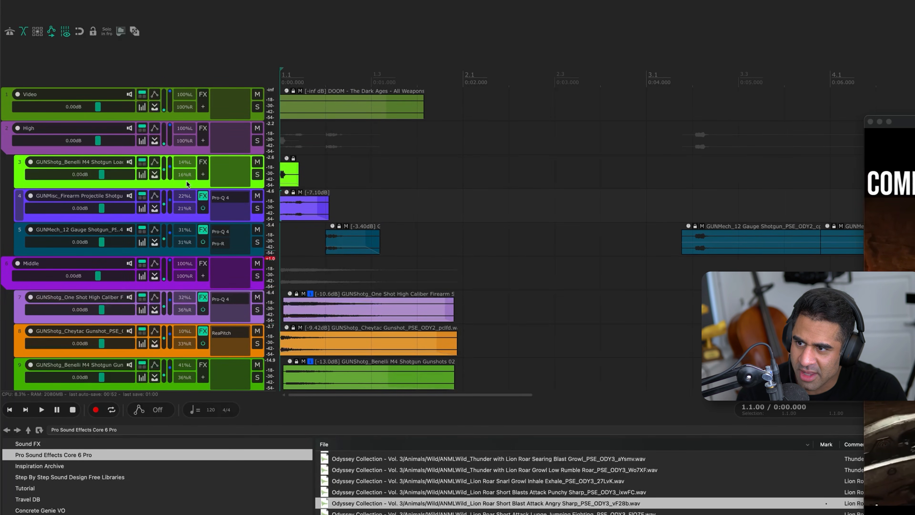
left_click(187, 181)
key("F6")
key("space")
key("space")
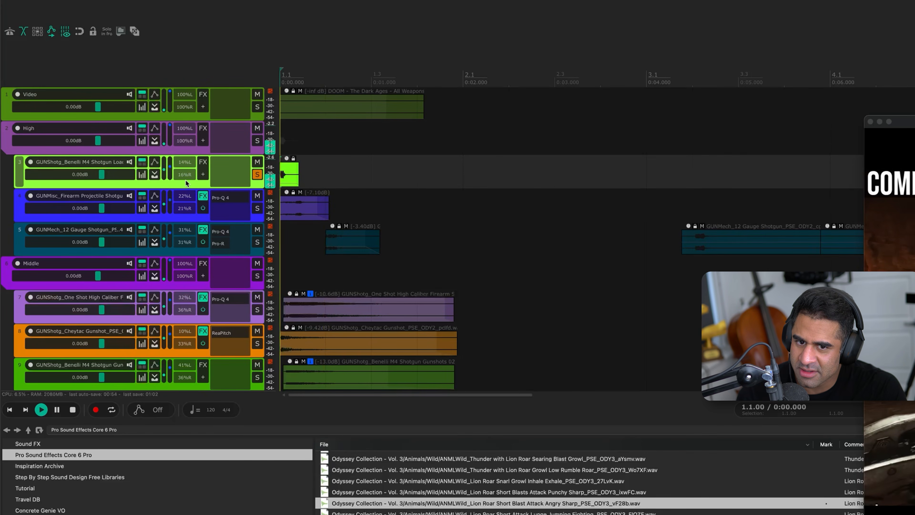
key("F6")
mouse_move(287, 161)
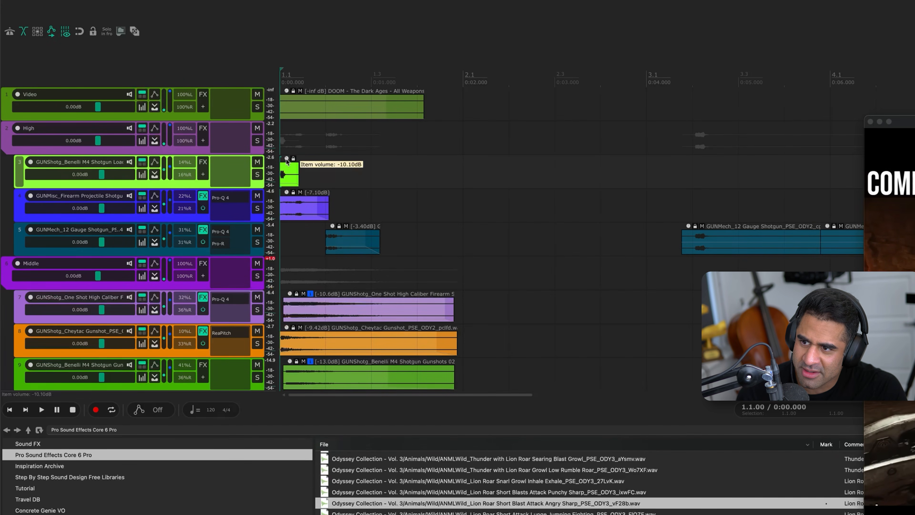
Nudge the bright green Benelli M4 item in the High group to start at about 0.07 s, and play the mix to check its timing
left_click(285, 173)
key("KP_6")
key("KP_6")
key("KP_6")
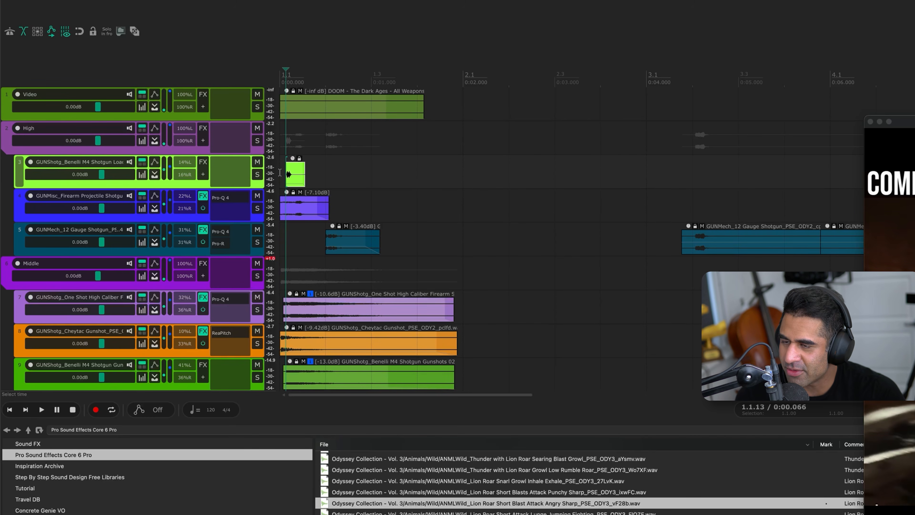
left_click(281, 173)
key("space")
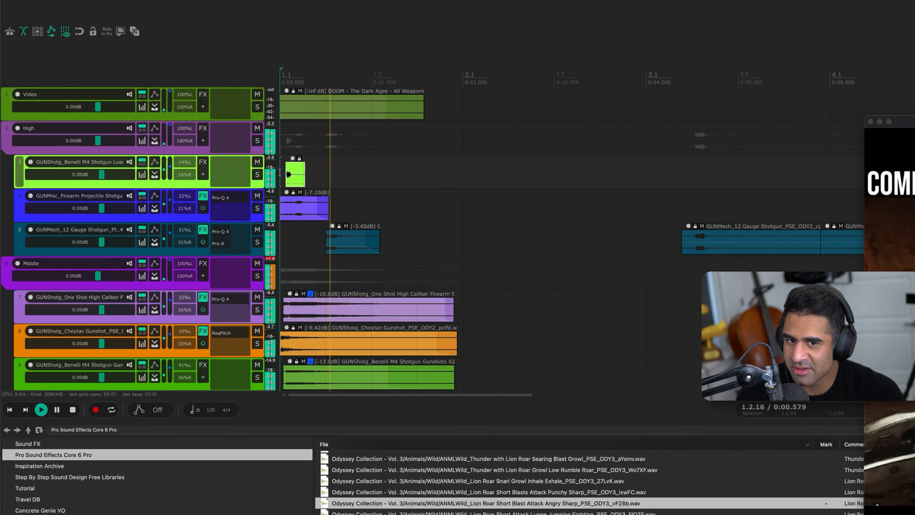
key("space")
key("space")
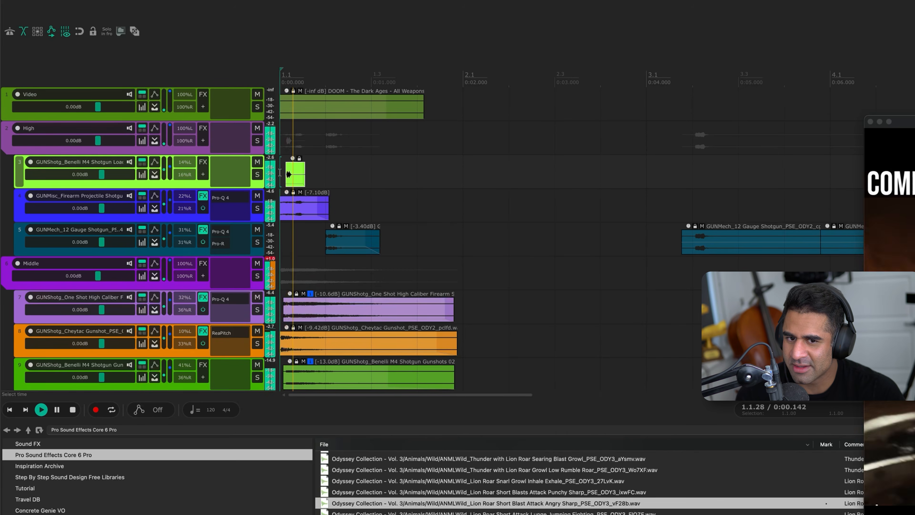
key("space")
Nudge the bright green Benelli M4 item one more increment later and replay the mix from the start
key("KP_6")
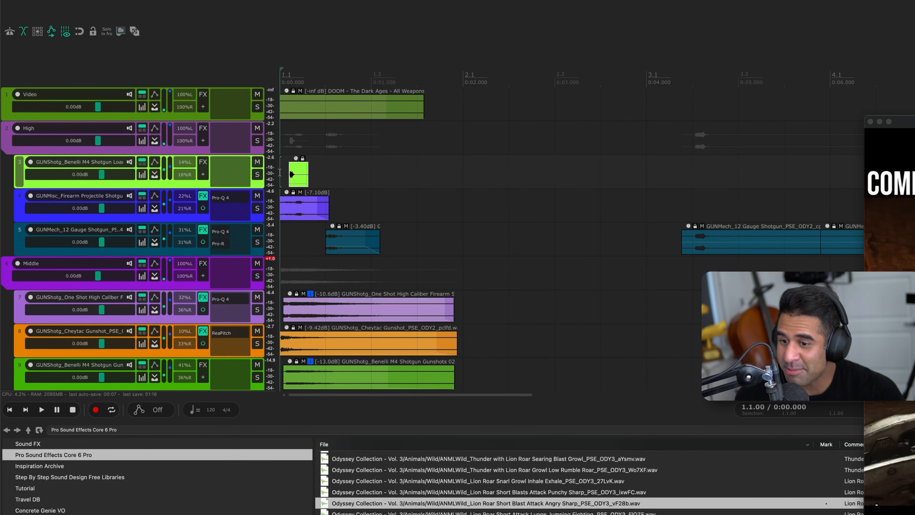
key("space")
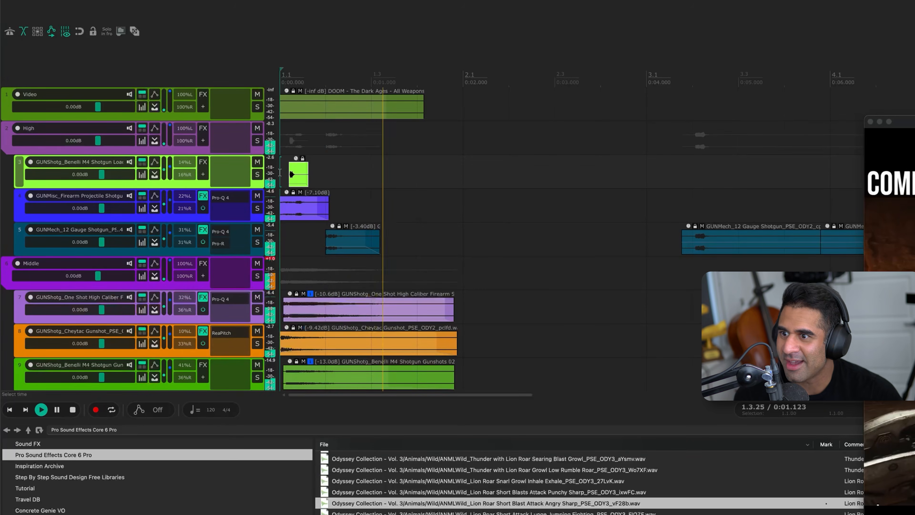
key("space")
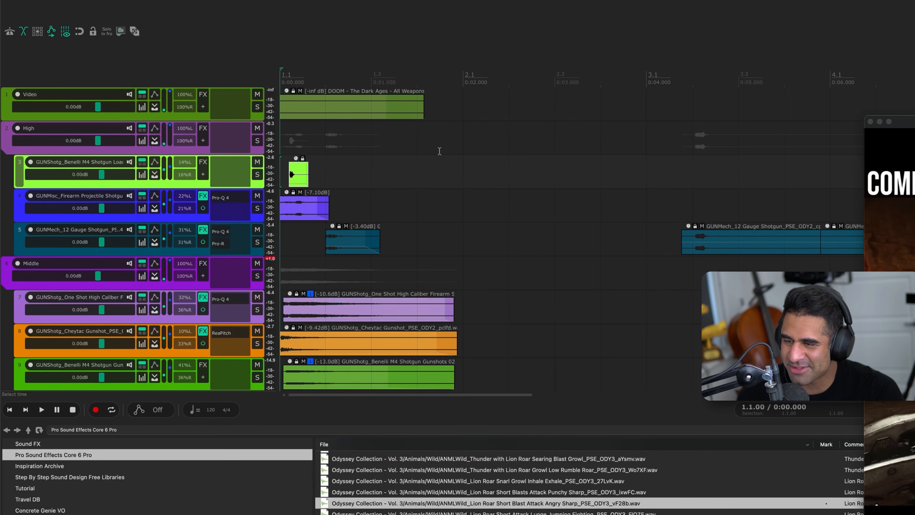
Look over the track groups, then return to the project start and play the full mix twice against the shotgun video
left_click(380, 174)
scroll(369, 175, "down", 4)
scroll(360, 183, "down", 5)
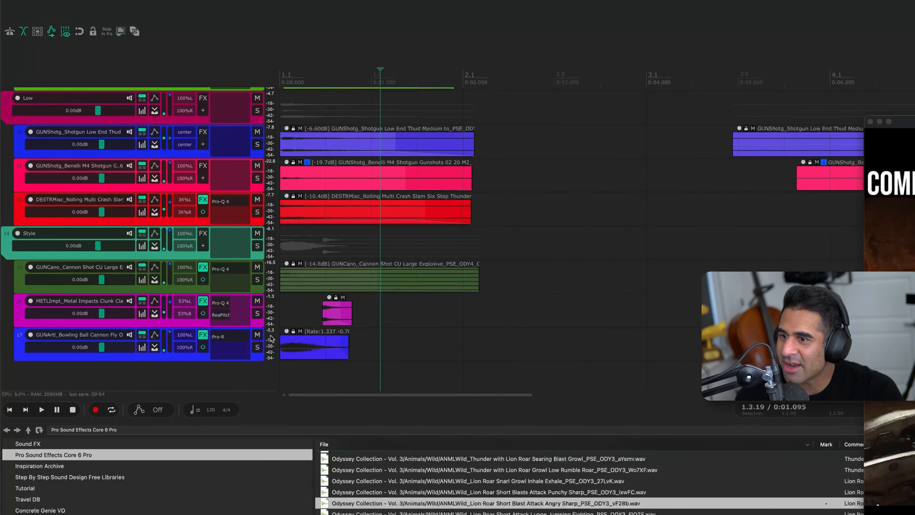
scroll(334, 155, "up", 9)
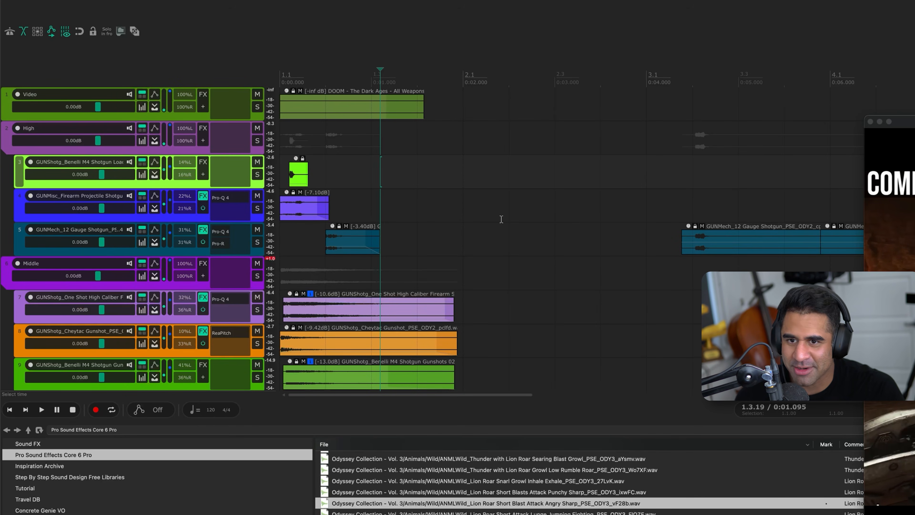
key("Home")
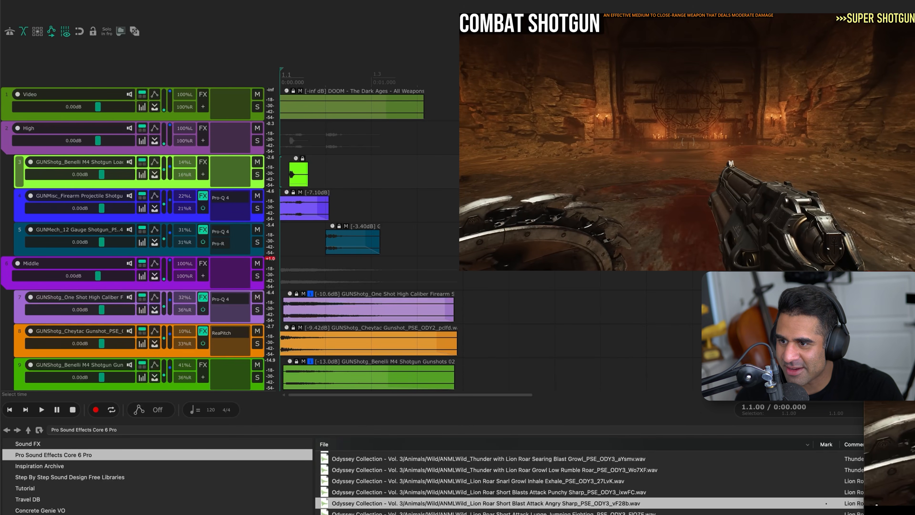
key("space")
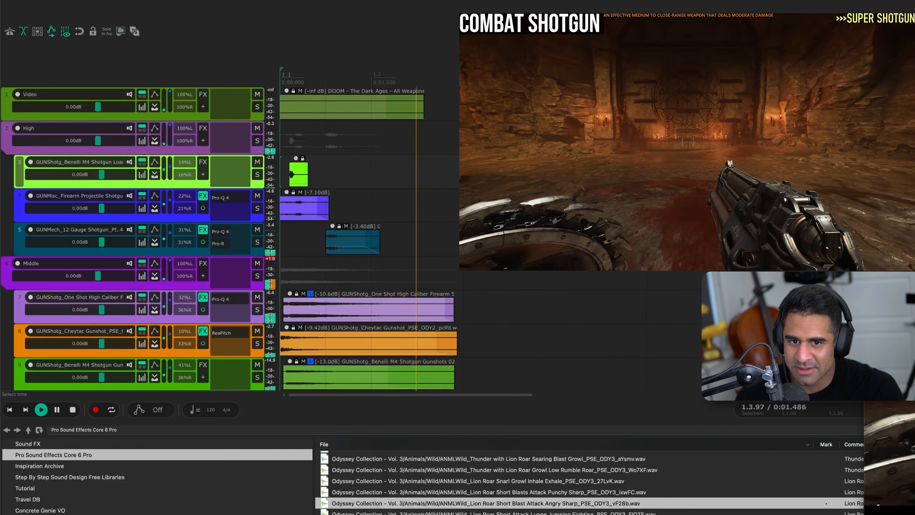
key("space")
key("space")
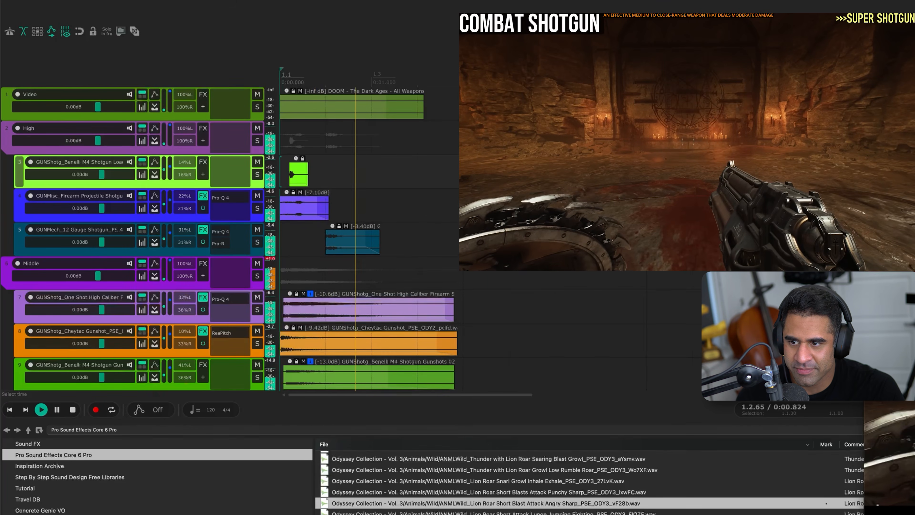
scroll(453, 226, "down", 3)
Lengthen the One Shot High Caliber item's fade-out and set the One Shot, Cheytac and Benelli item volumes to -9.02, -13.0 and -16.6 dB
key("space")
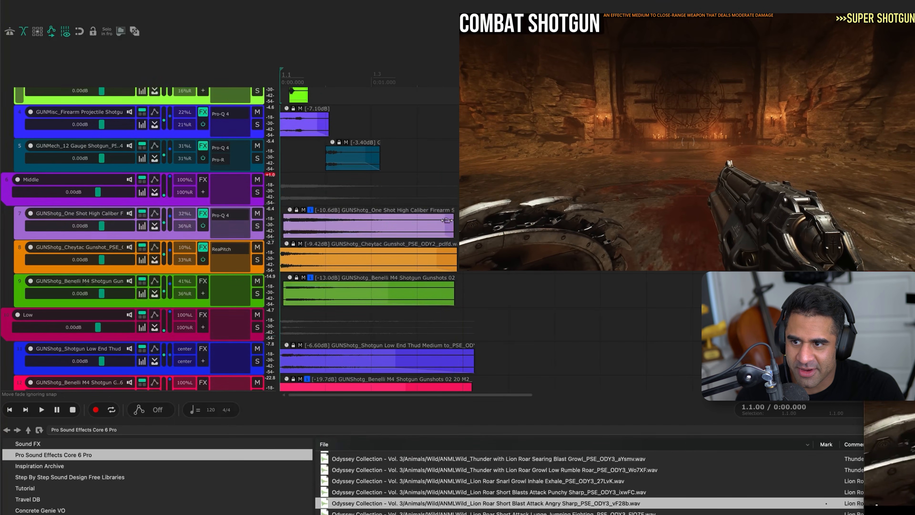
left_click_drag(447, 221, 411, 227)
key("space")
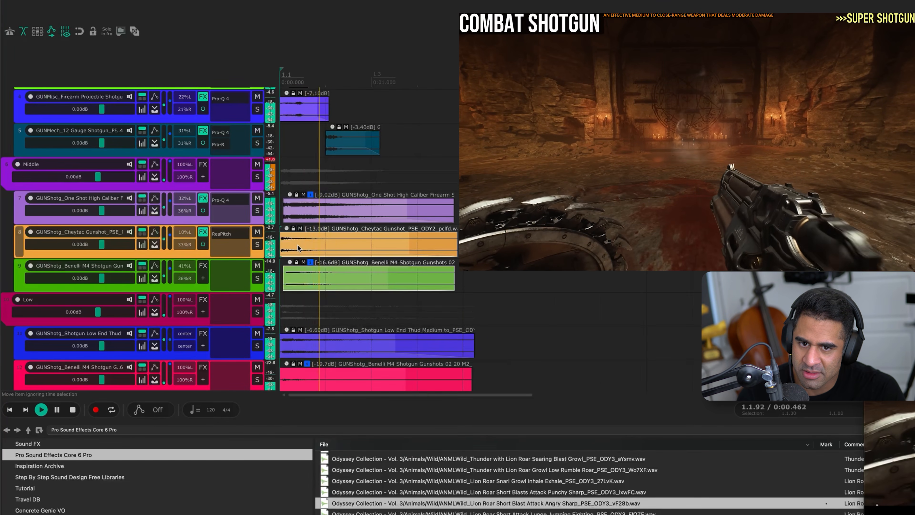
key("space")
Replay the full mix to judge the rebalanced Middle group, and review the layers across all groups
scroll(298, 244, "up", 3)
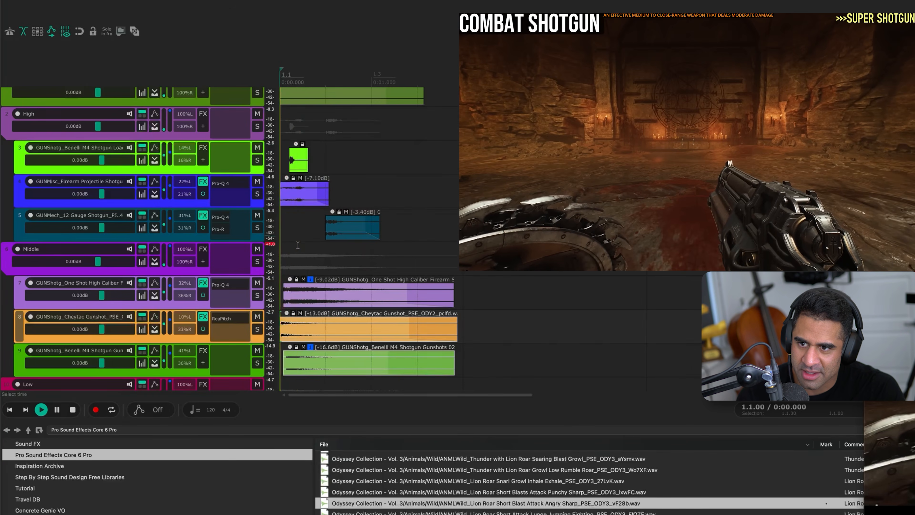
key("space")
key("space")
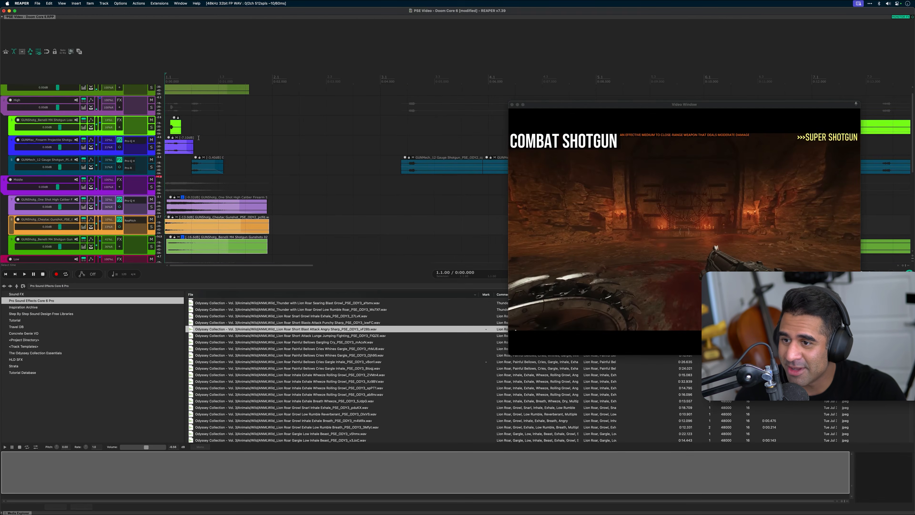
scroll(335, 182, "down", 8)
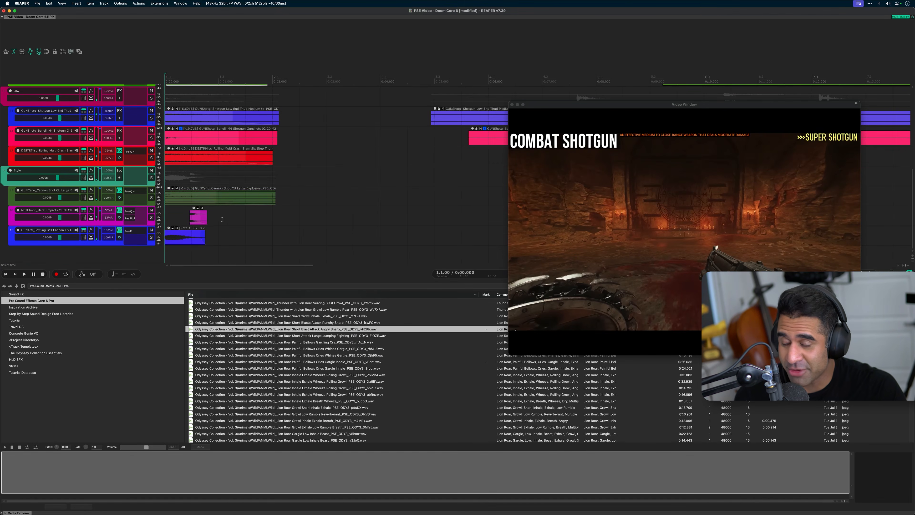
scroll(219, 233, "up", 8)
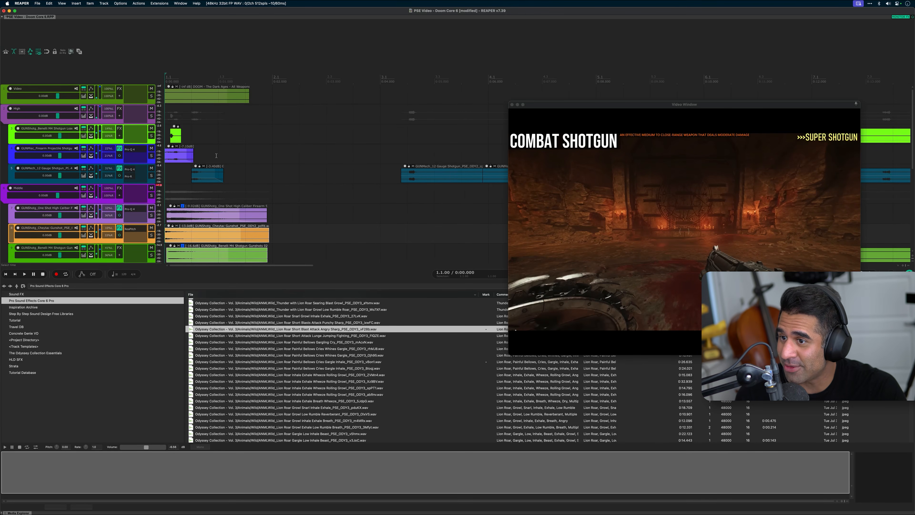
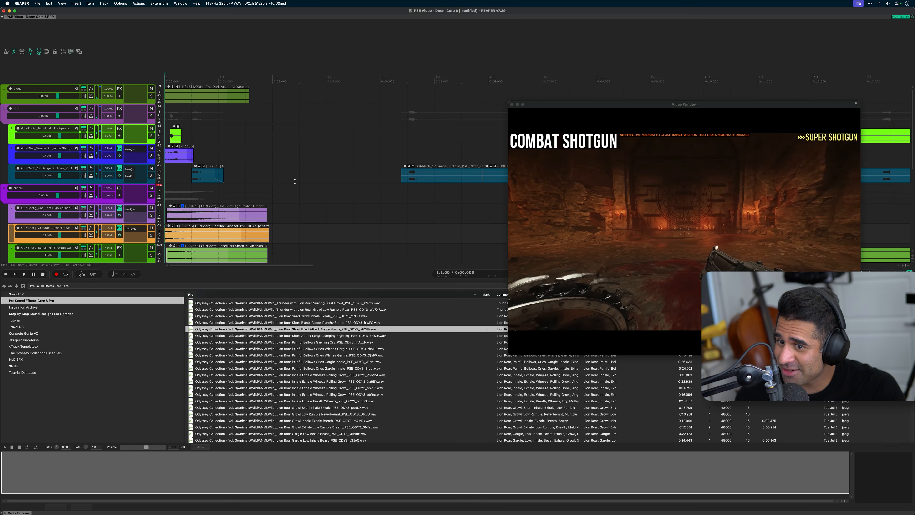
Examine the finished shotgun layers, their fades and track effects, from the High group through Middle and Low to the last group
scroll(286, 104, "down", 10)
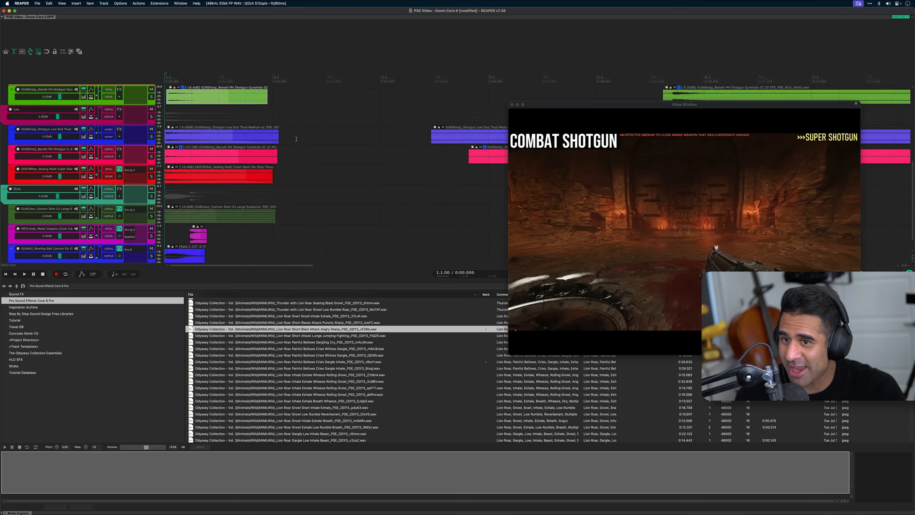
scroll(295, 138, "down", 1)
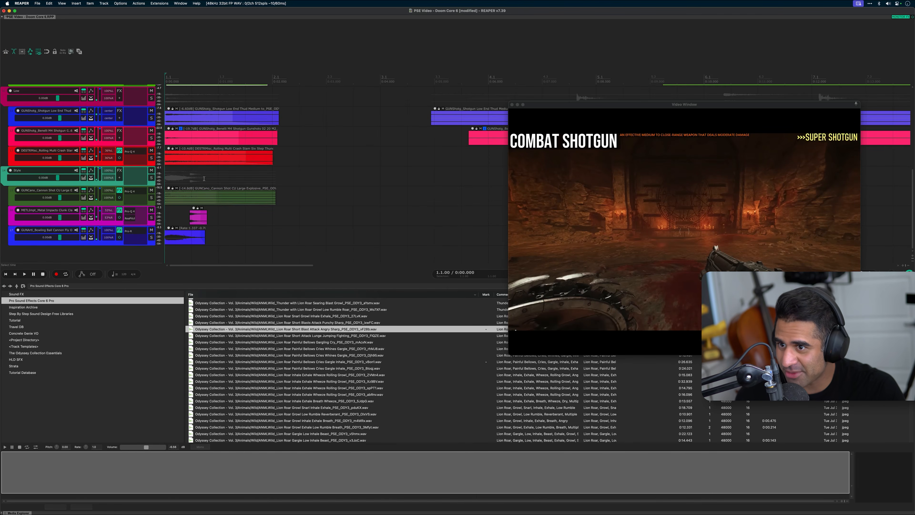
scroll(202, 184, "up", 10)
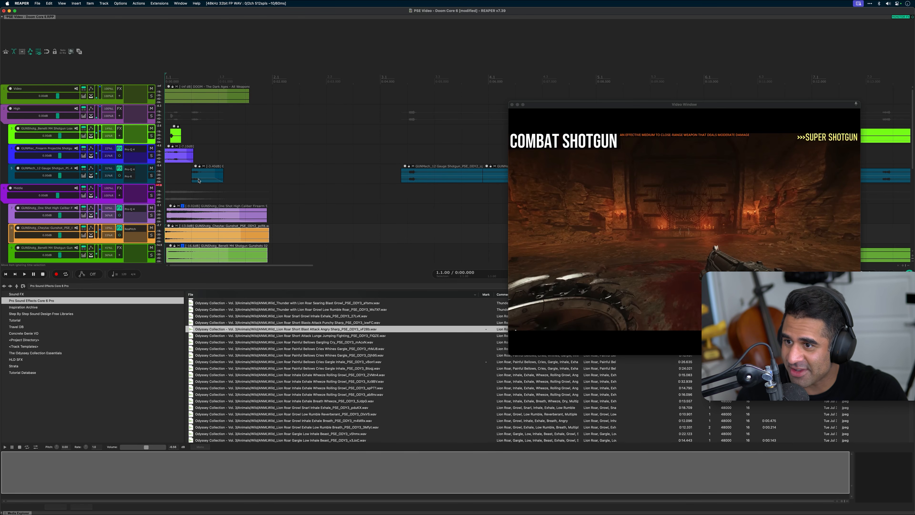
scroll(199, 180, "down", 3)
scroll(198, 182, "down", 10)
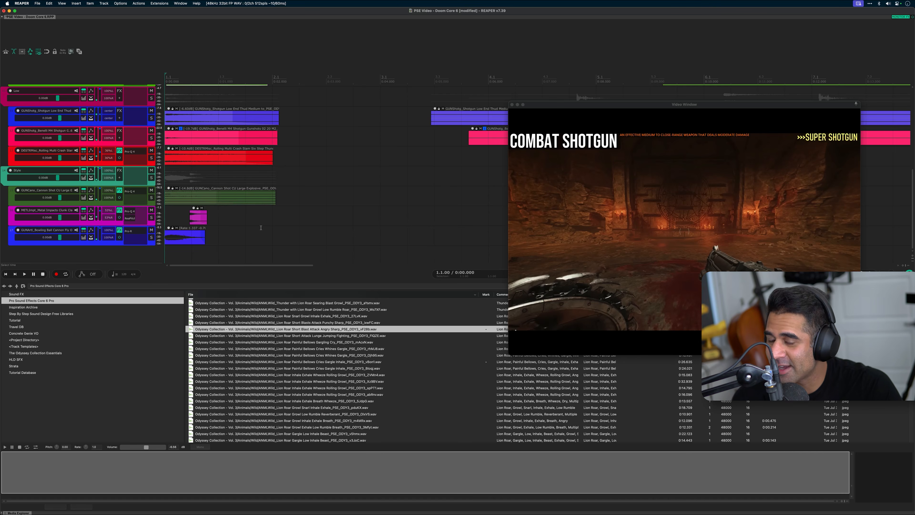
scroll(257, 226, "up", 10)
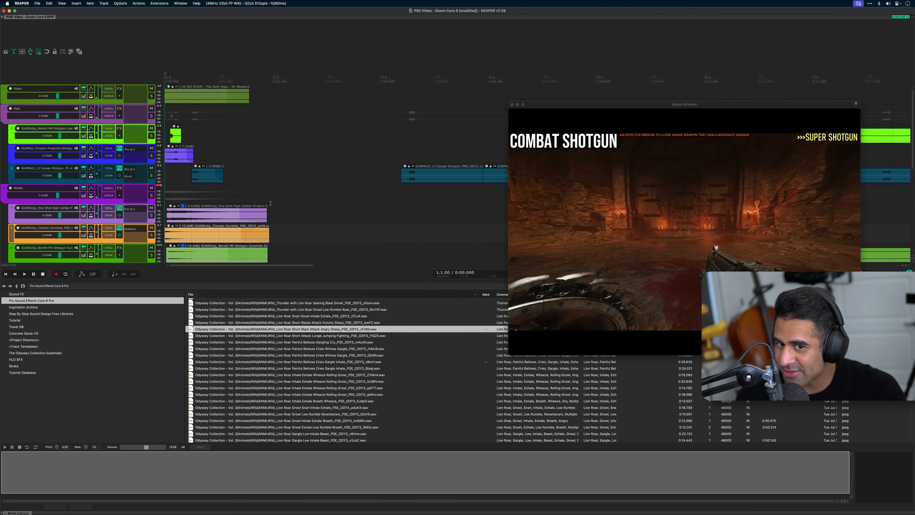
scroll(148, 131, "down", 3)
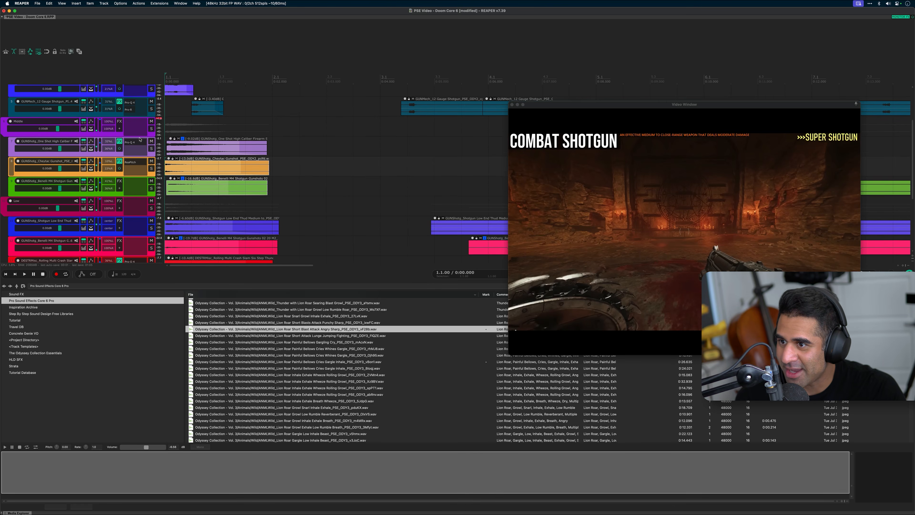
scroll(283, 114, "down", 5)
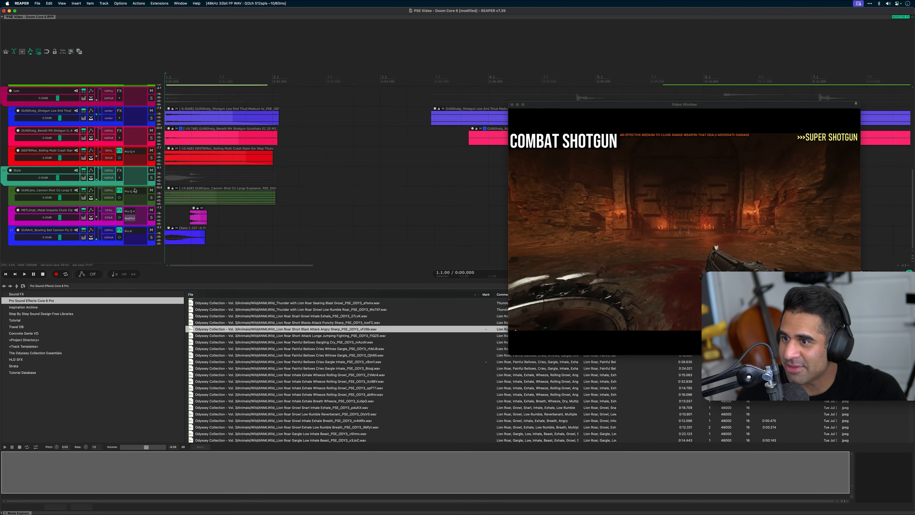
scroll(204, 155, "up", 2)
scroll(203, 155, "up", 7)
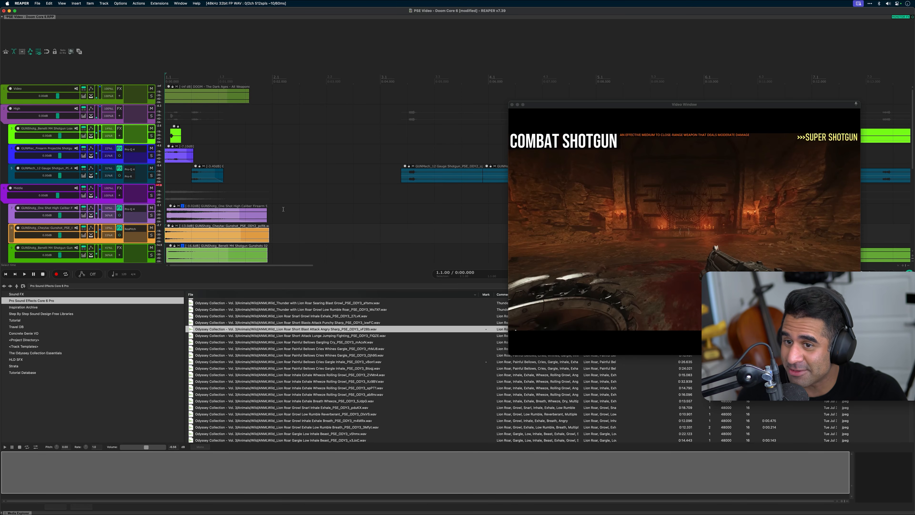
scroll(265, 206, "down", 5)
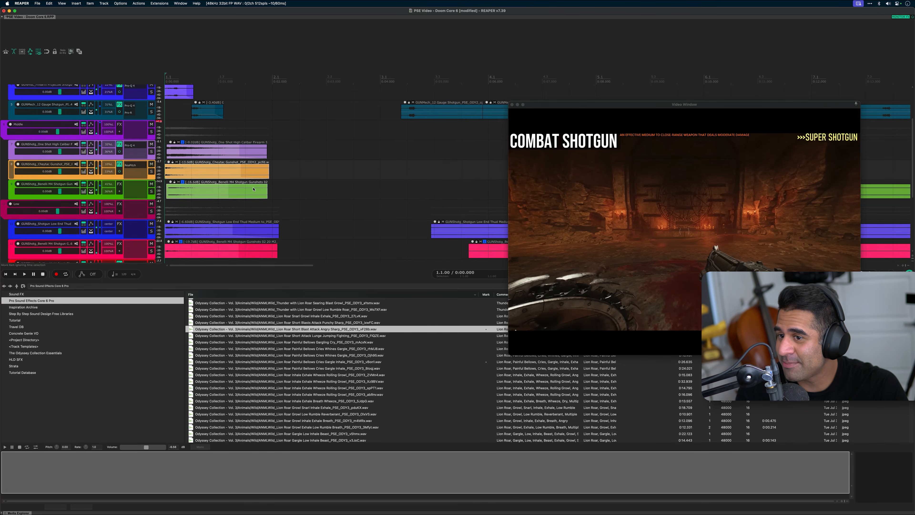
scroll(252, 186, "down", 2)
scroll(256, 170, "down", 2)
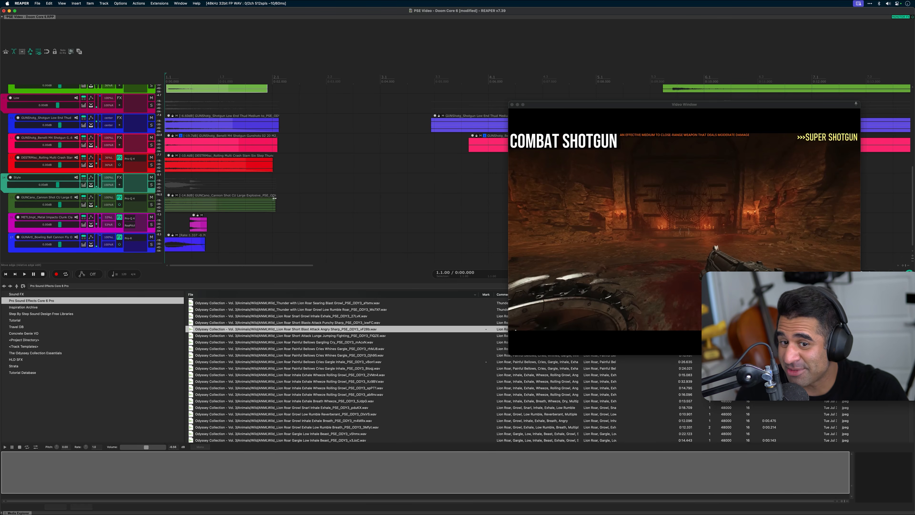
scroll(240, 223, "up", 3)
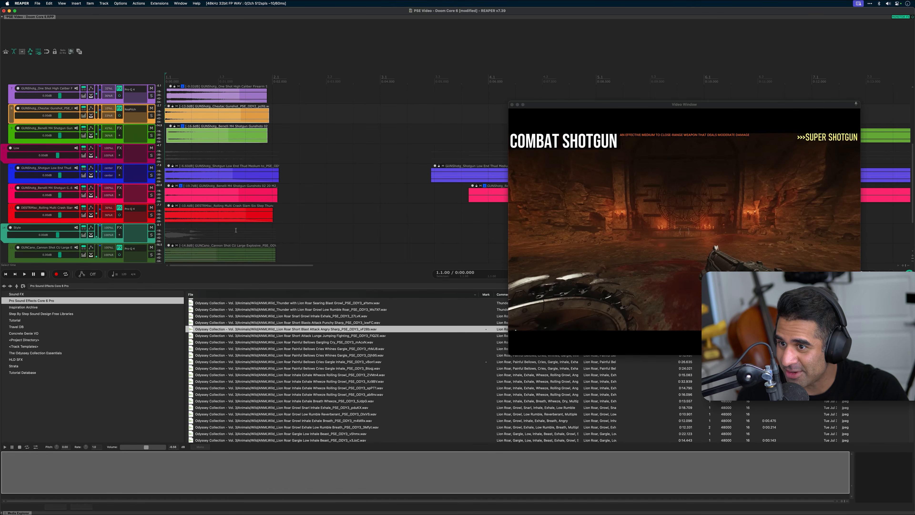
scroll(235, 226, "up", 4)
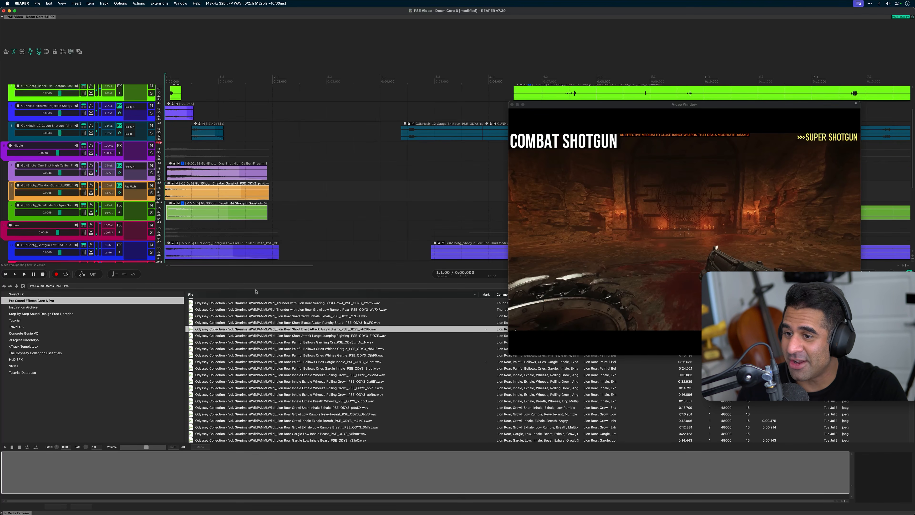
Browse further down the Pro Sound Effects library file list, and look over the High, Middle and Low layers once more
scroll(274, 344, "down", 6)
scroll(274, 344, "down", 8)
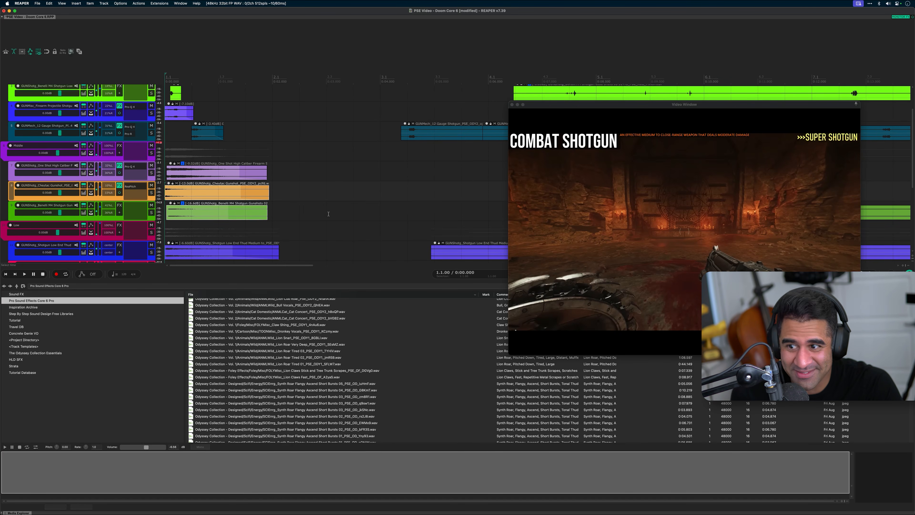
scroll(307, 208, "up", 2)
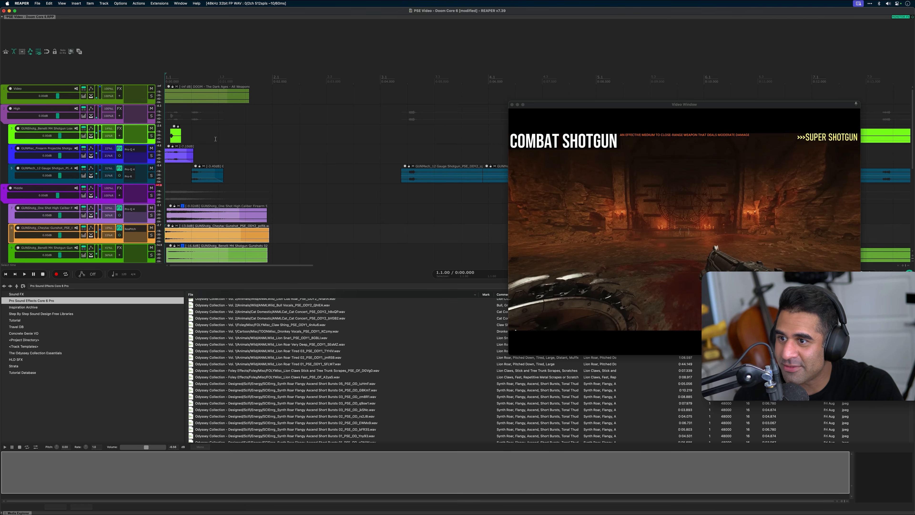
scroll(216, 139, "down", 5)
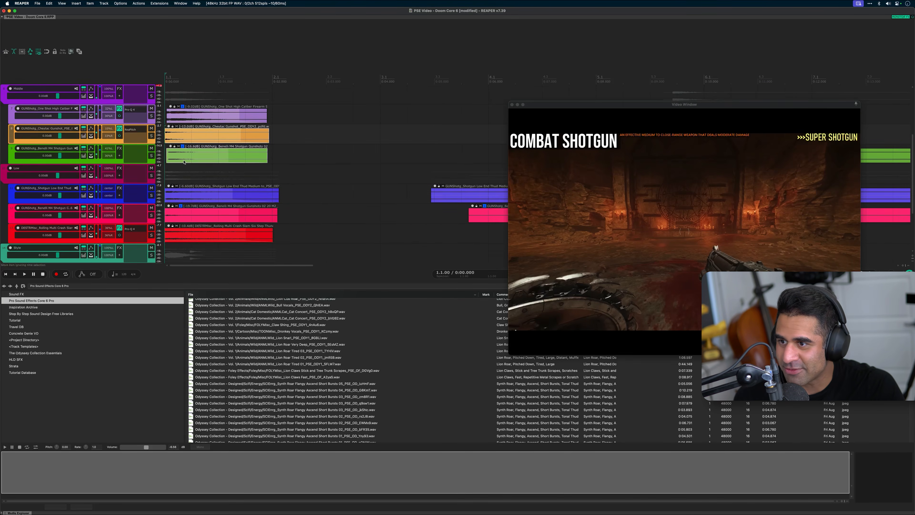
scroll(158, 110, "up", 1)
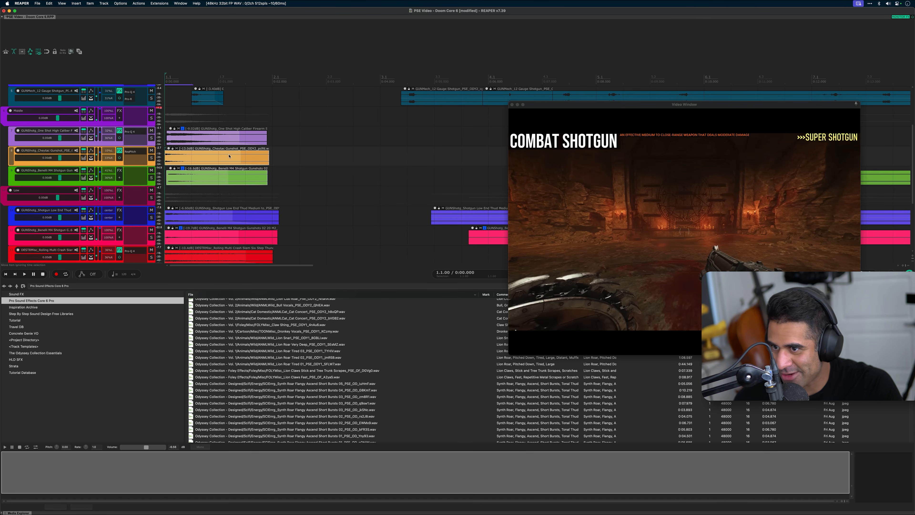
scroll(230, 156, "down", 5)
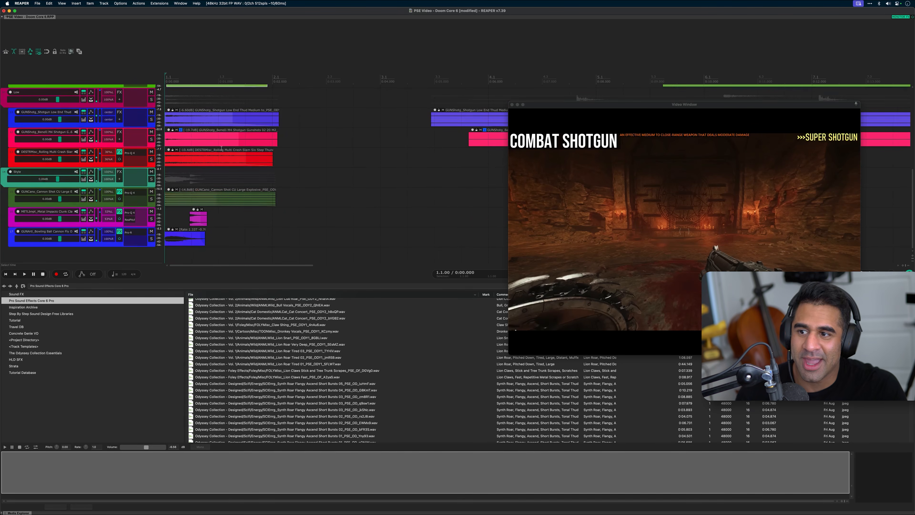
scroll(219, 145, "down", 1)
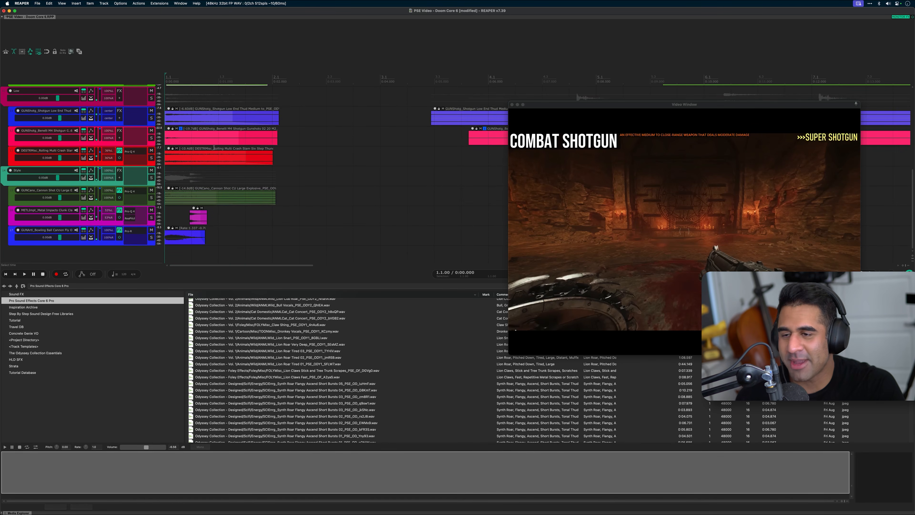
scroll(303, 105, "up", 8)
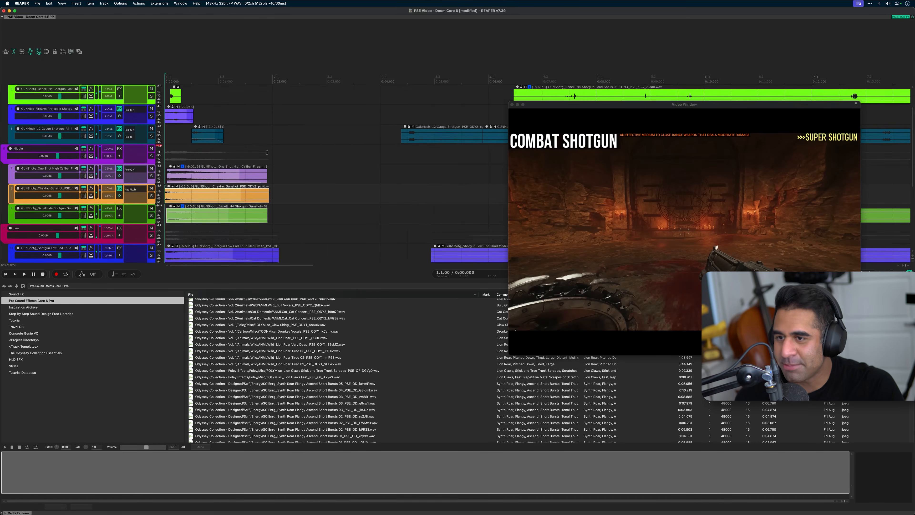
scroll(266, 151, "up", 1)
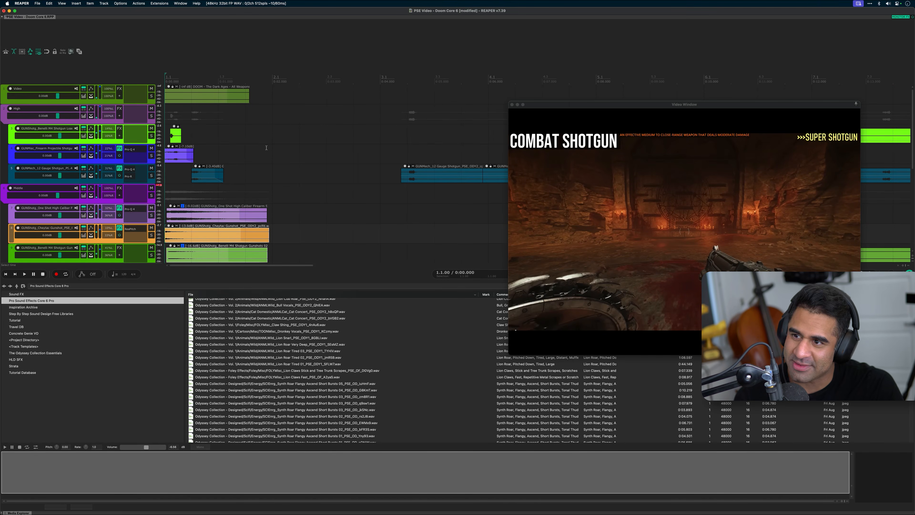